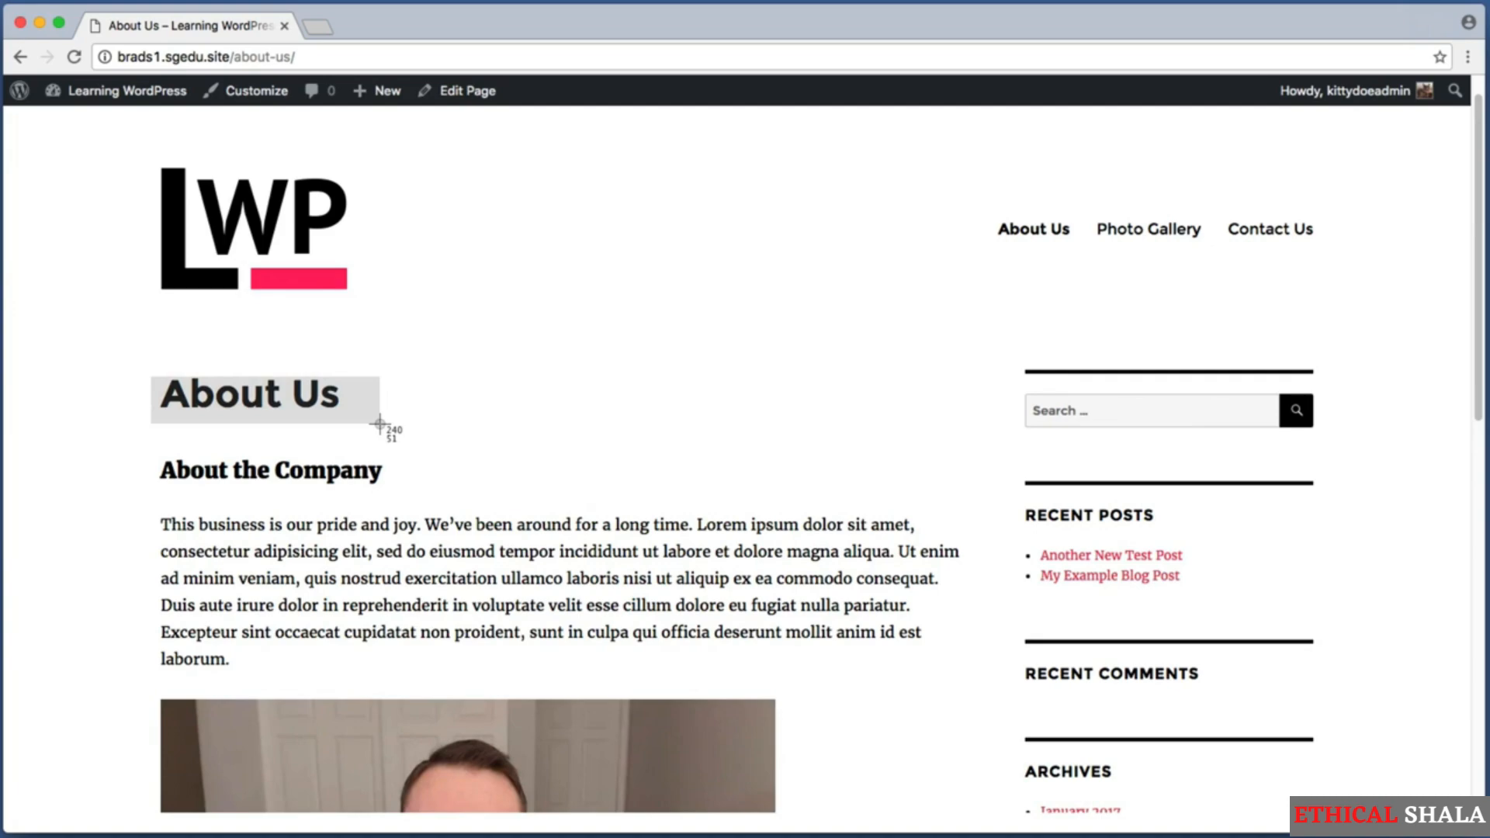
Go from the live About Us page to the site's admin dashboard.
{"action": "left_click_drag", "start_coordinate": [379, 424], "coordinate": [379, 425]}
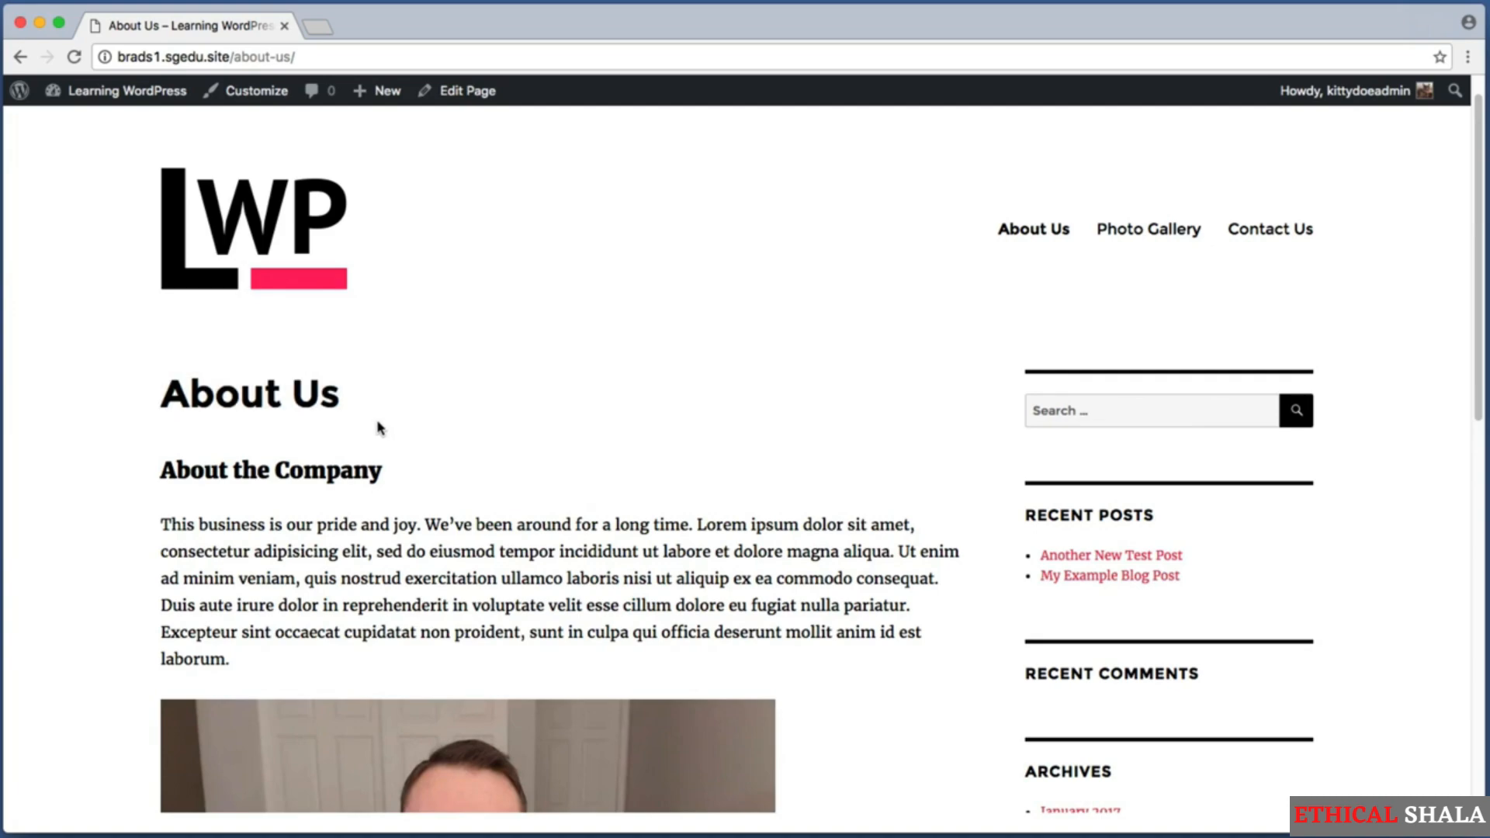
{"action": "key", "text": "super+shift+4"}
{"action": "left_click_drag", "start_coordinate": [138, 358], "coordinate": [401, 435]}
{"action": "key", "text": "super+shift+4"}
{"action": "left_click_drag", "start_coordinate": [40, 127], "coordinate": [193, 74]}
{"action": "left_click", "coordinate": [151, 97]}
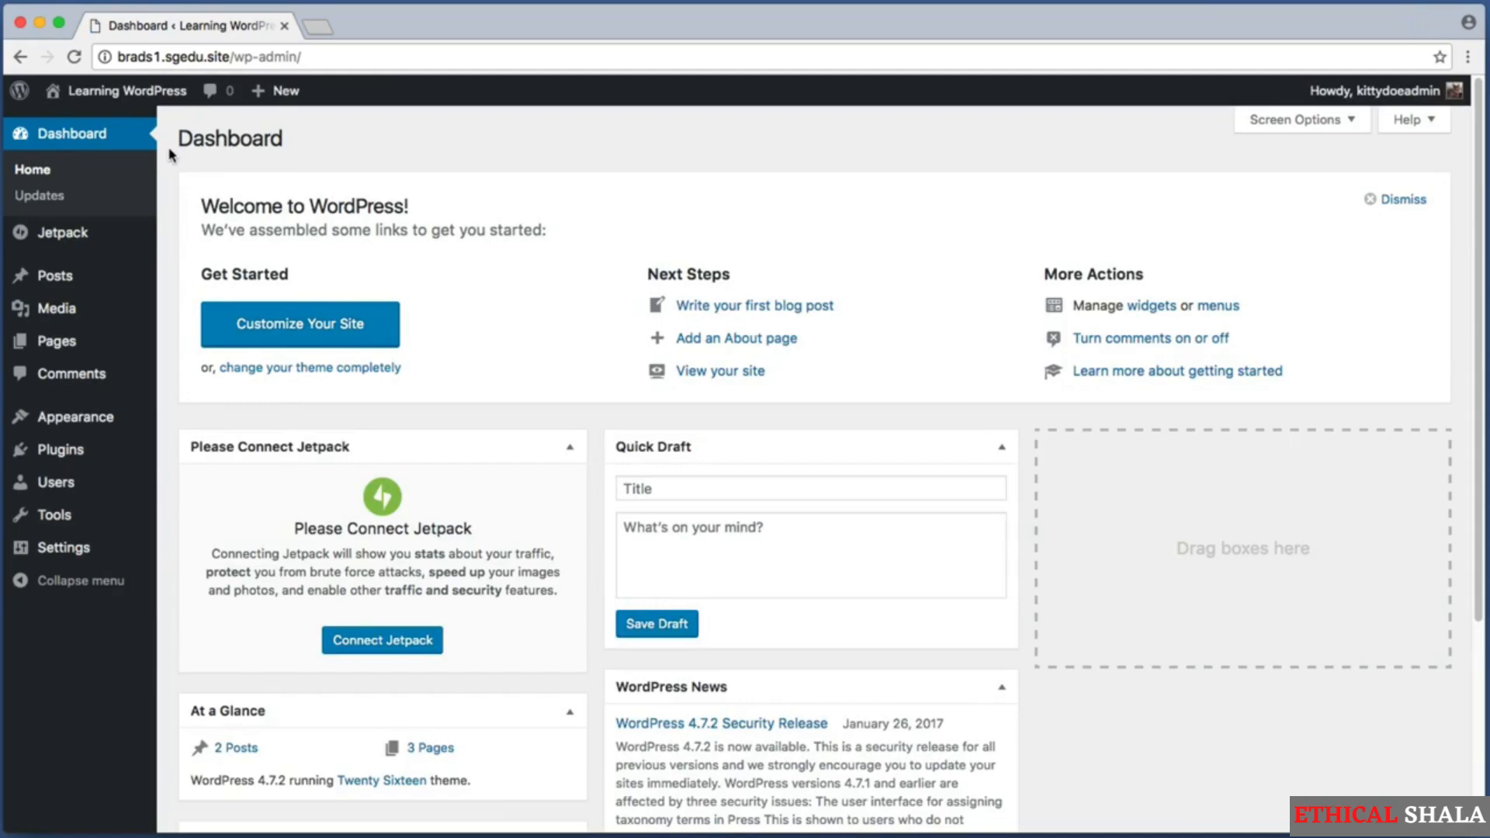
Create a new page titled "Our History" and paste the copied lorem ipsum text as its content.
{"action": "key", "text": "super+shift+4"}
{"action": "left_click_drag", "start_coordinate": [167, 293], "coordinate": [3, 398]}
{"action": "mouse_move", "coordinate": [74, 346]}
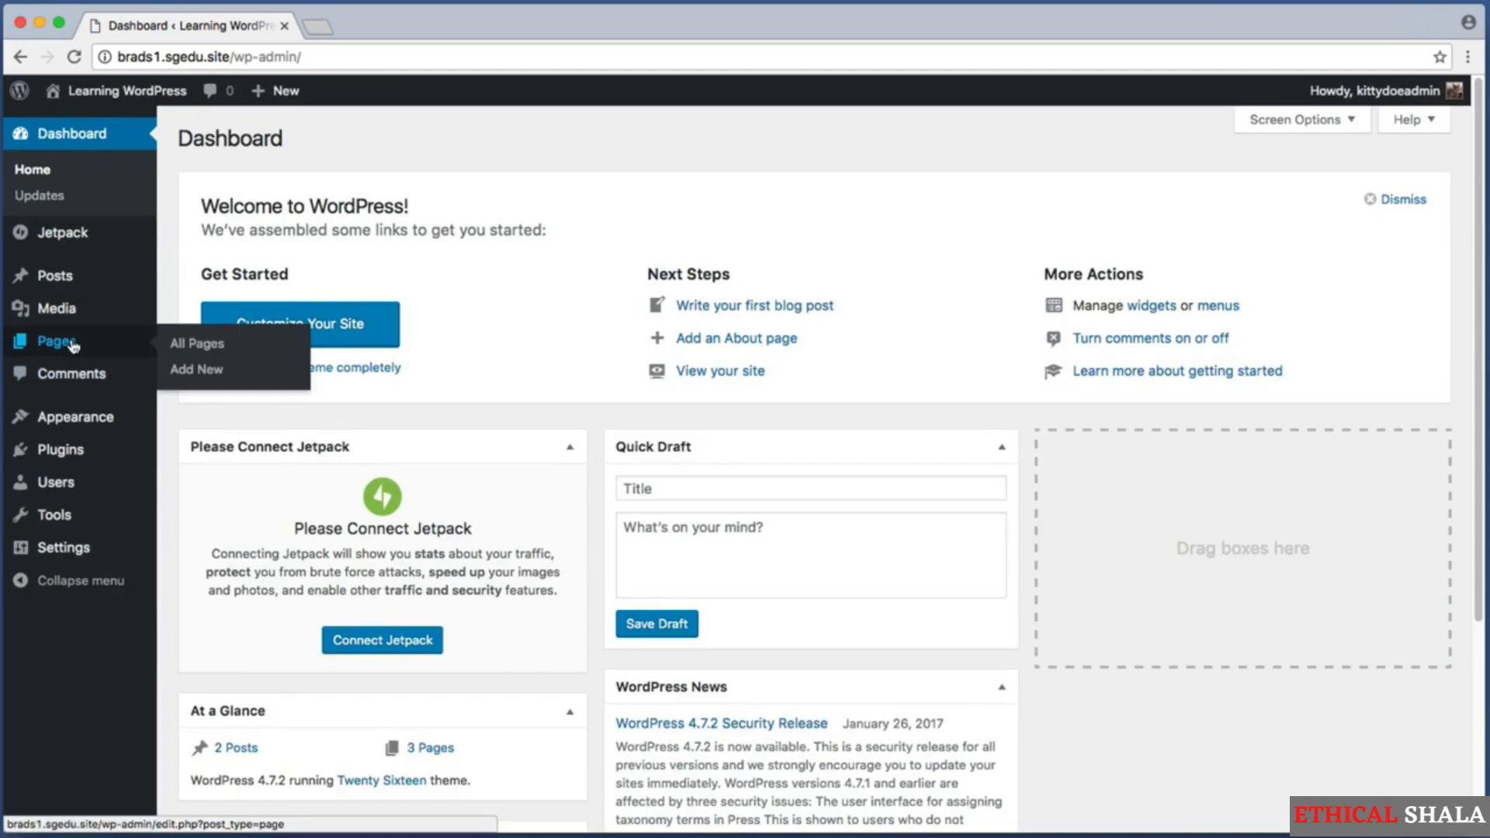
{"action": "left_click", "coordinate": [231, 378]}
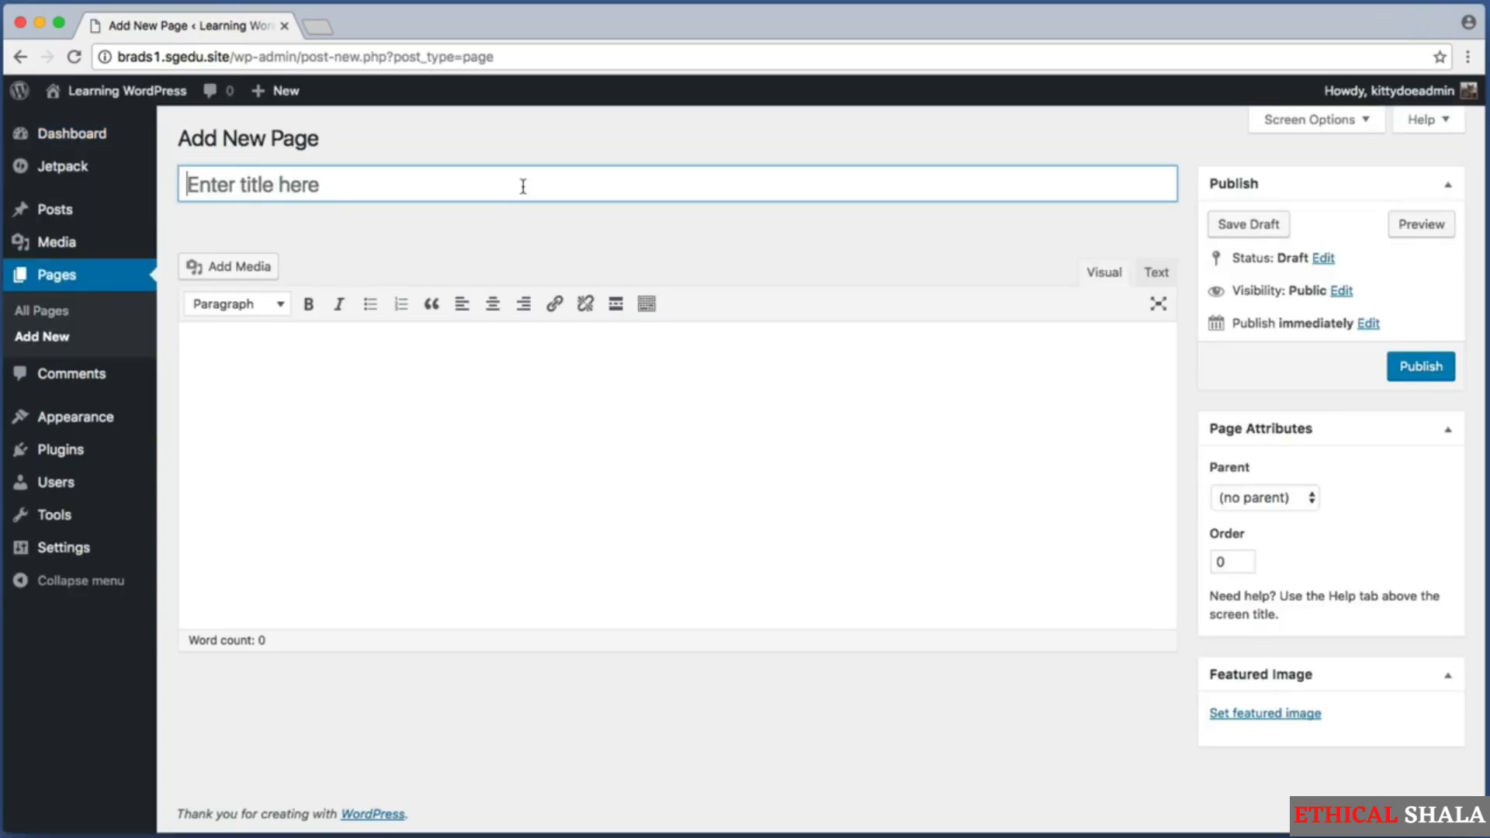
{"action": "type", "text": "Our History"}
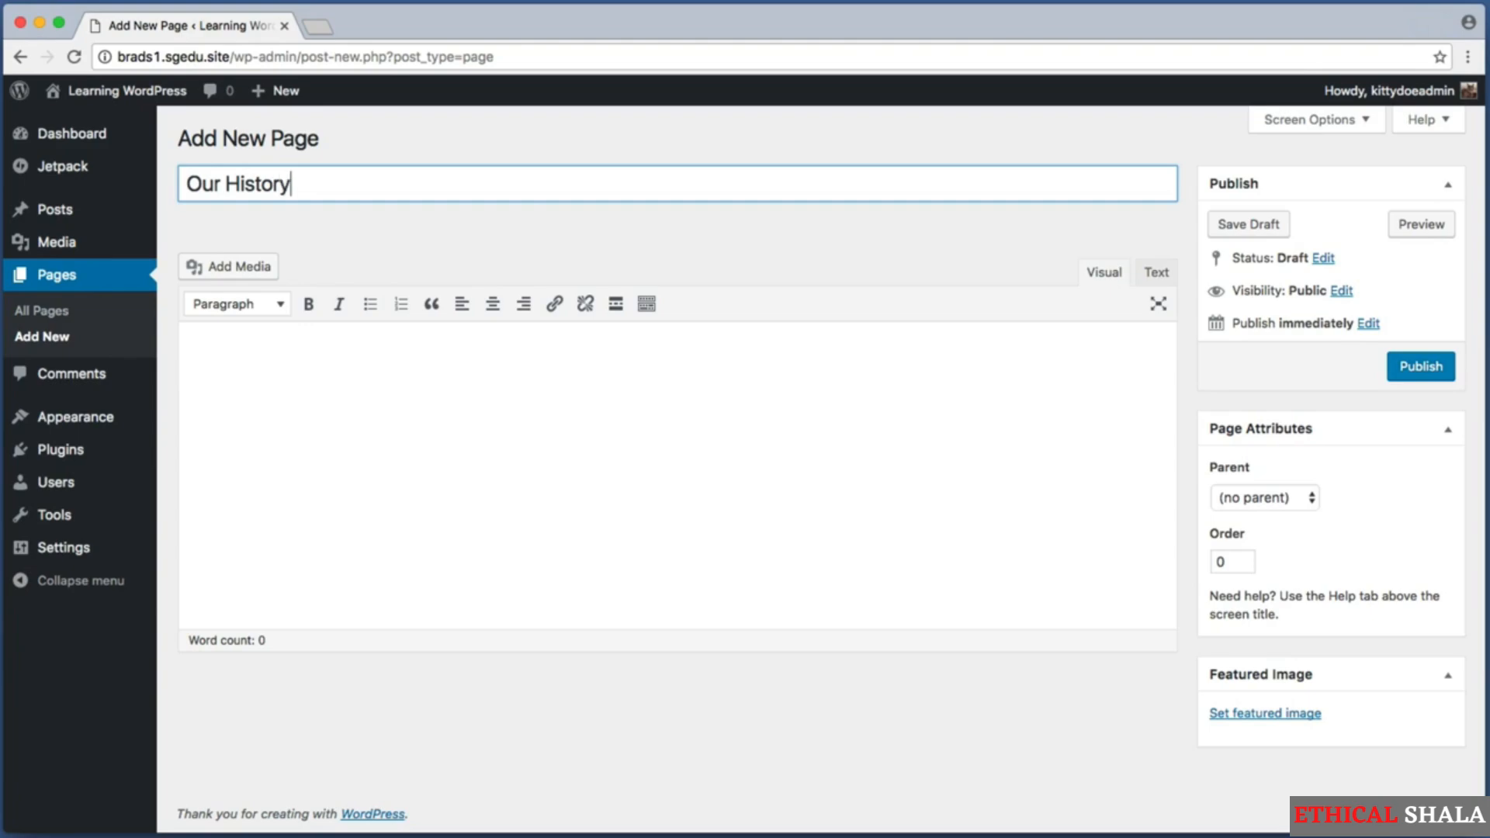
{"action": "left_click", "coordinate": [390, 361]}
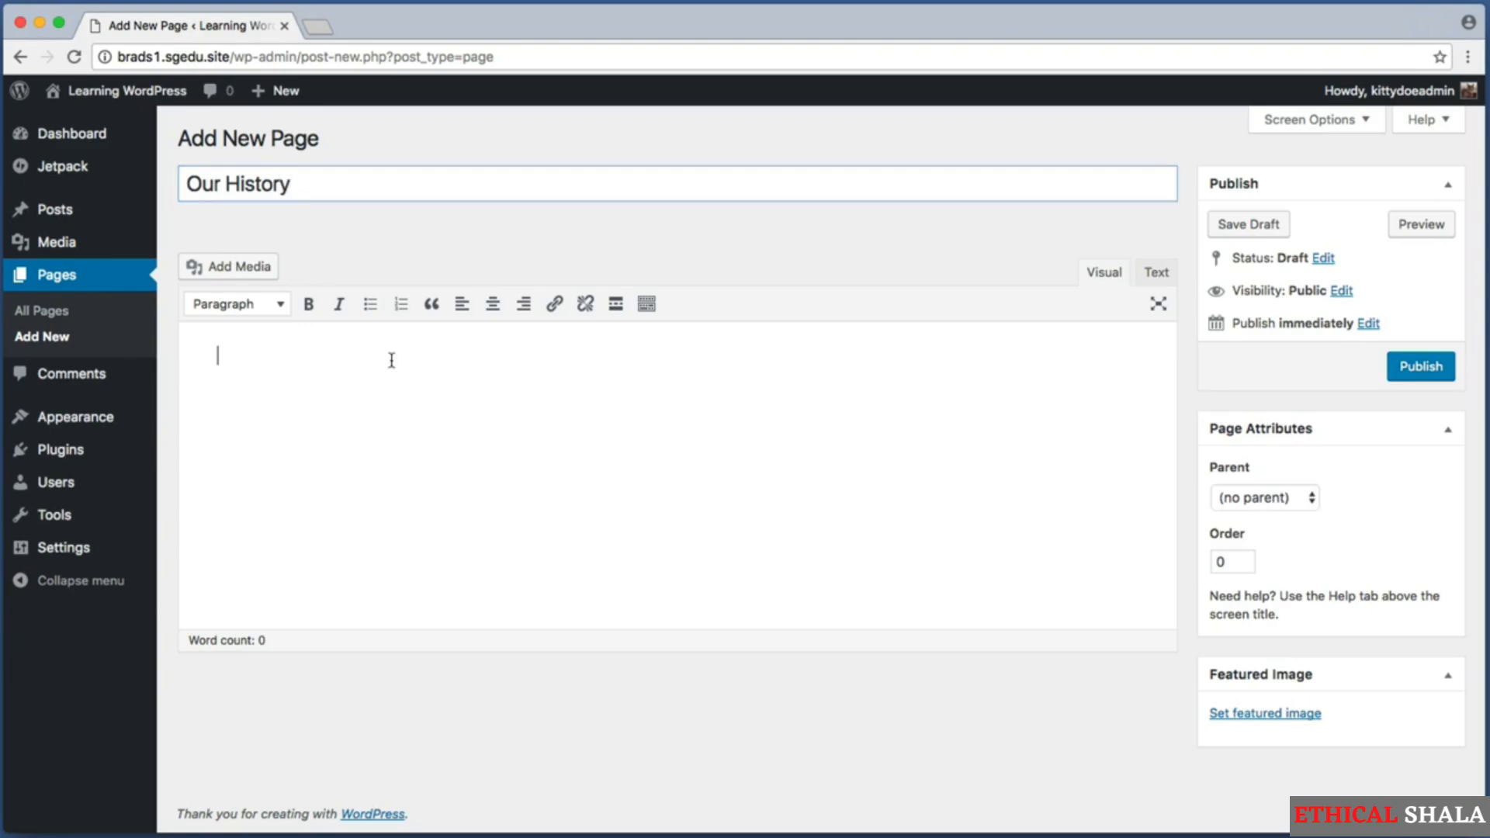
{"action": "right_click", "coordinate": [308, 373]}
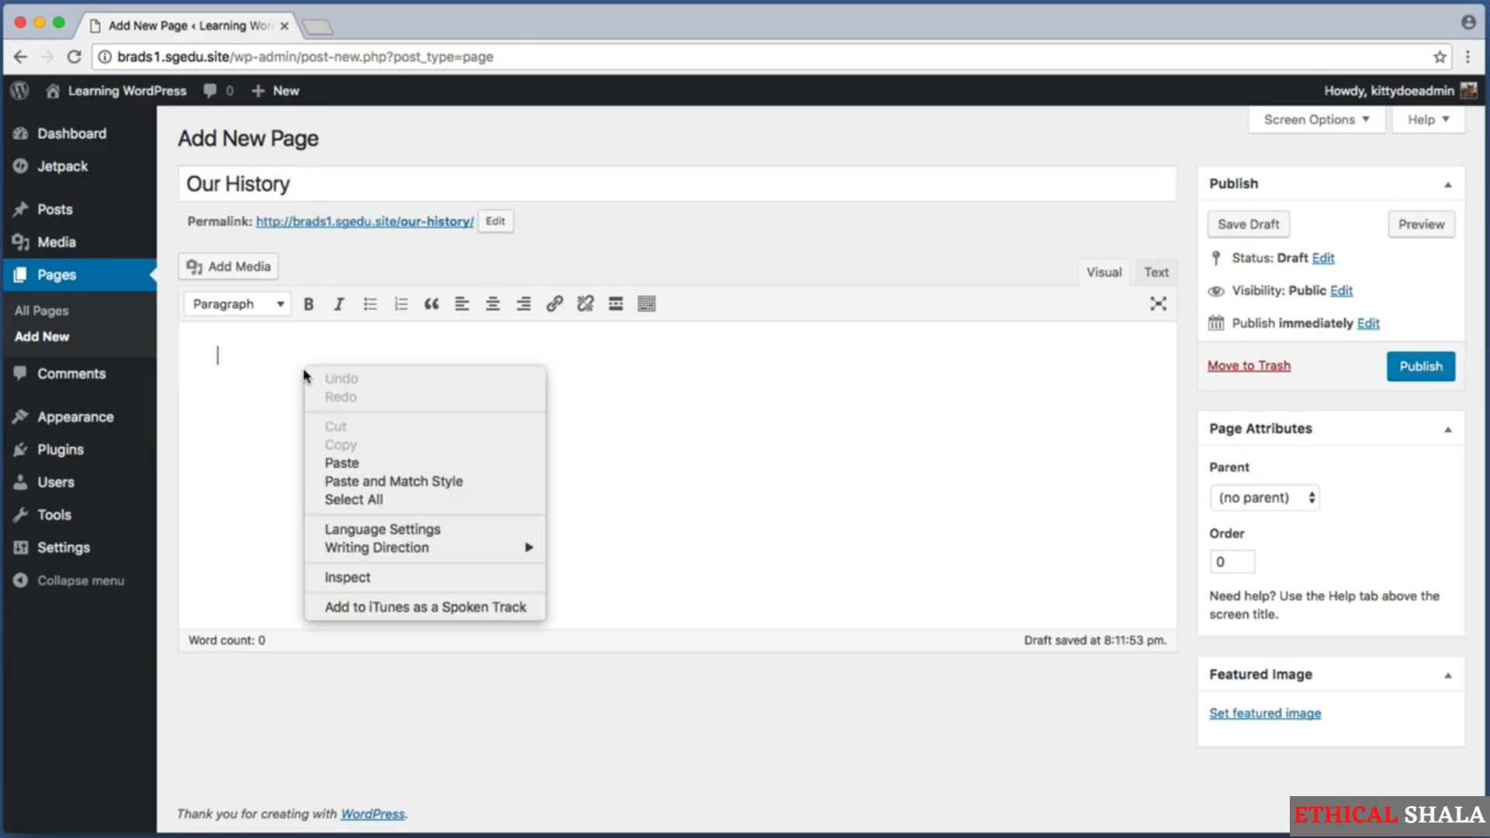
{"action": "left_click", "coordinate": [367, 462]}
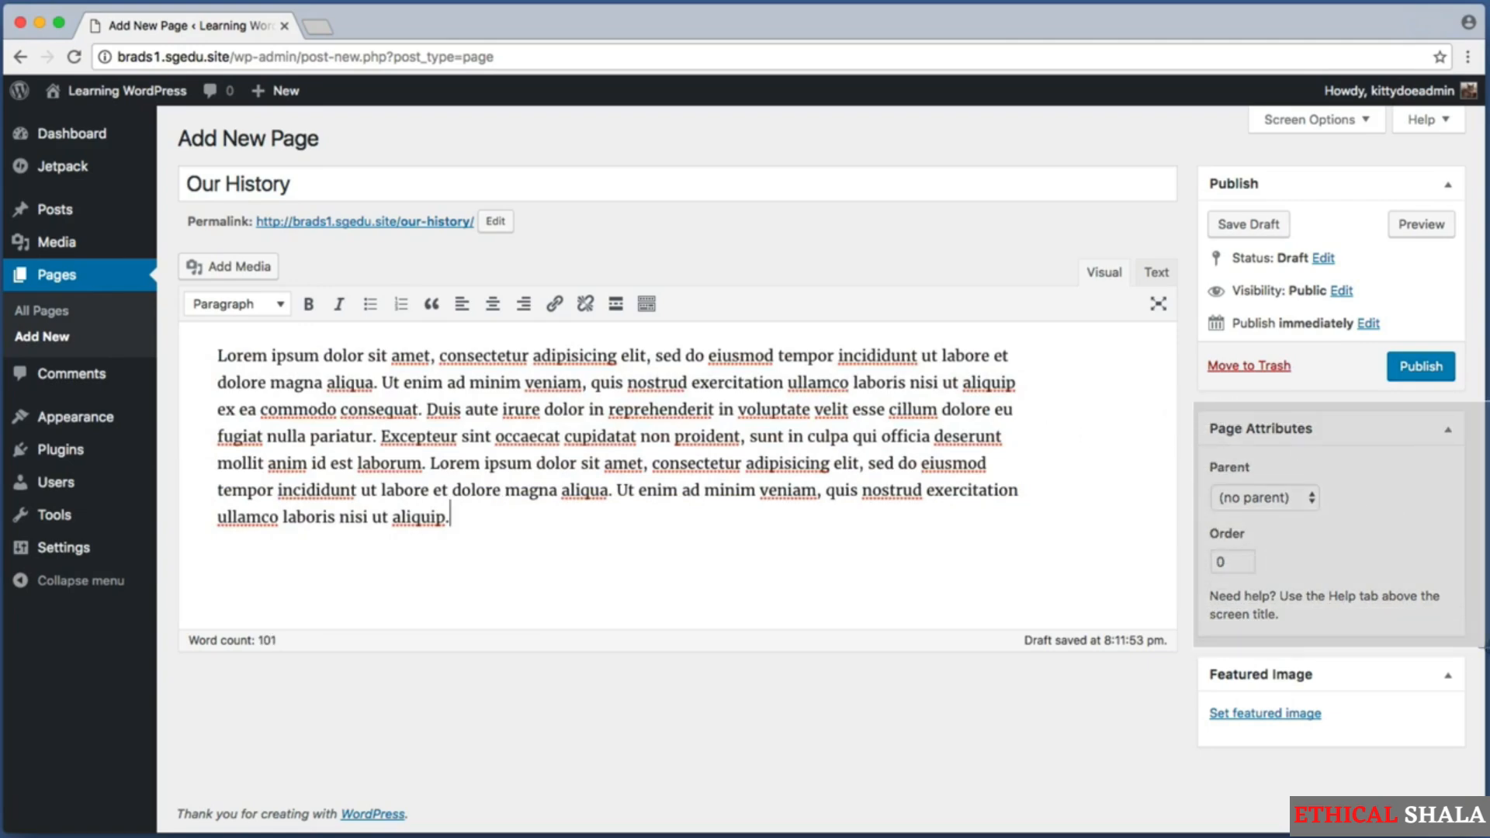
Set About Us as the parent page of the Our History page.
{"action": "left_click_drag", "start_coordinate": [1485, 647], "coordinate": [1360, 459]}
{"action": "key", "text": "super+shift+4"}
{"action": "left_click_drag", "start_coordinate": [1202, 451], "coordinate": [1336, 527]}
{"action": "left_click", "coordinate": [1286, 502]}
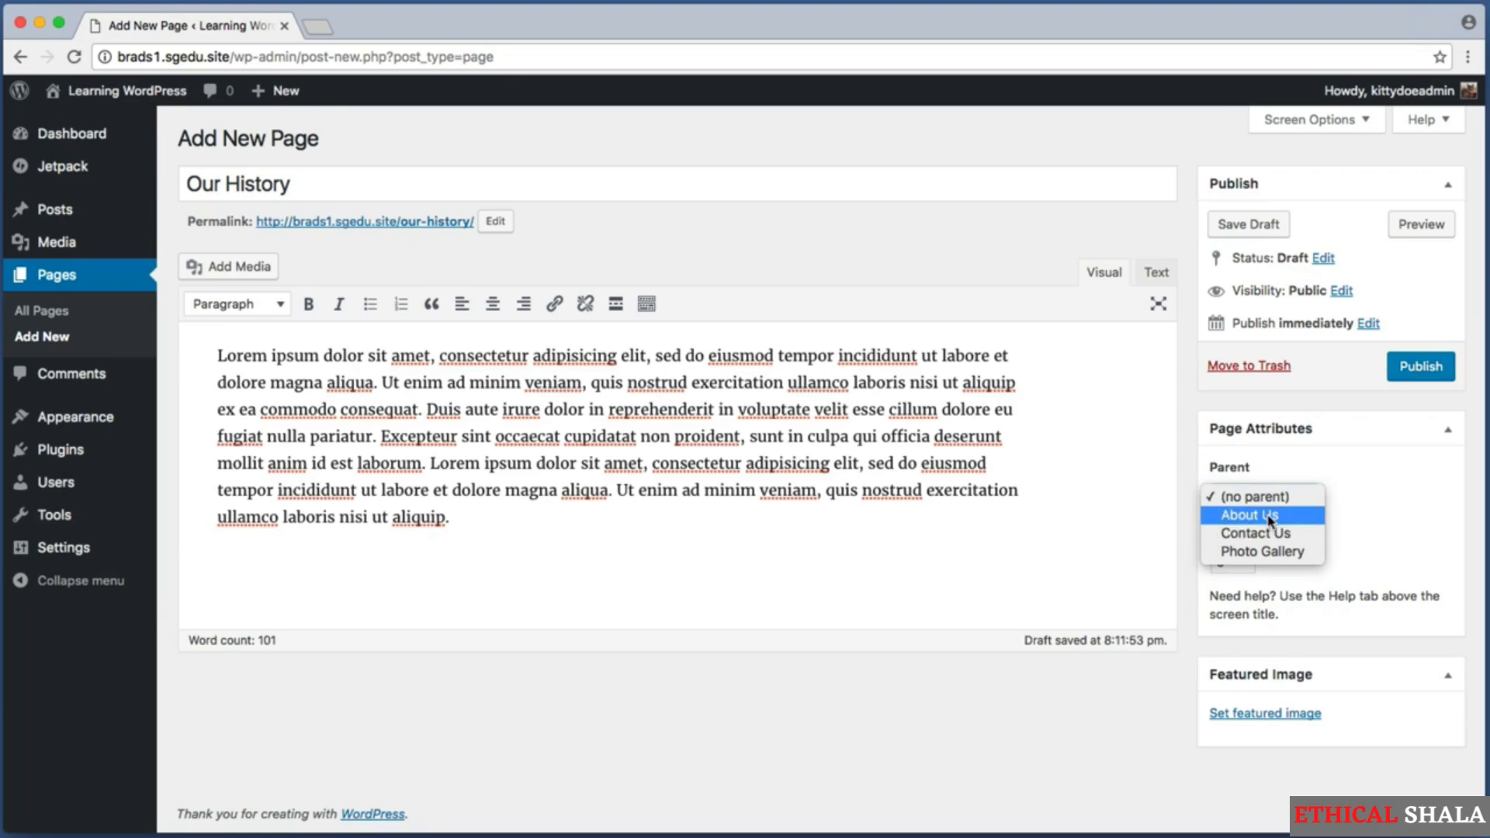
{"action": "left_click", "coordinate": [1270, 516]}
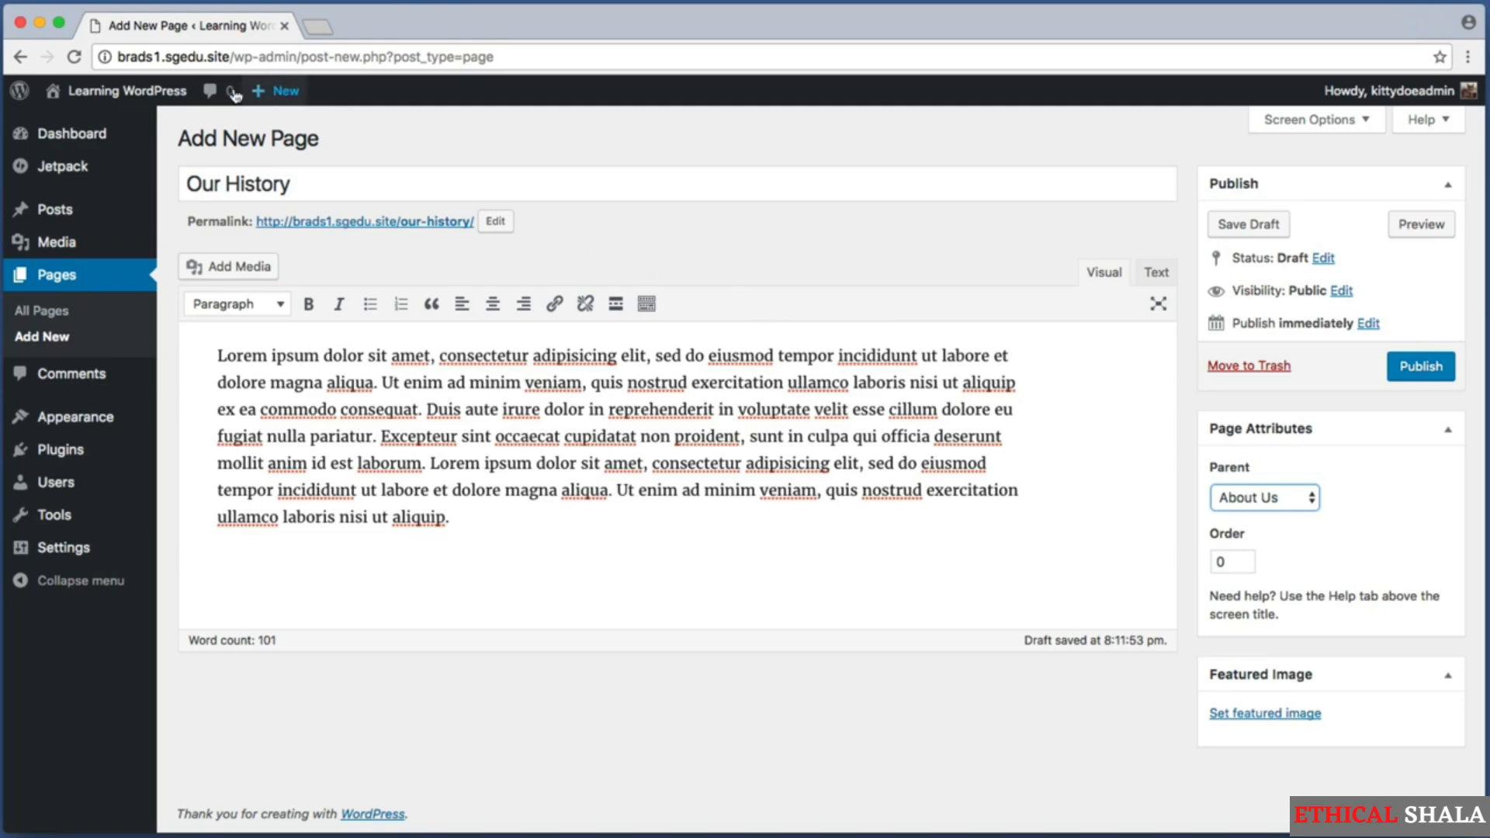
{"action": "left_click_drag", "start_coordinate": [286, 198], "coordinate": [389, 212]}
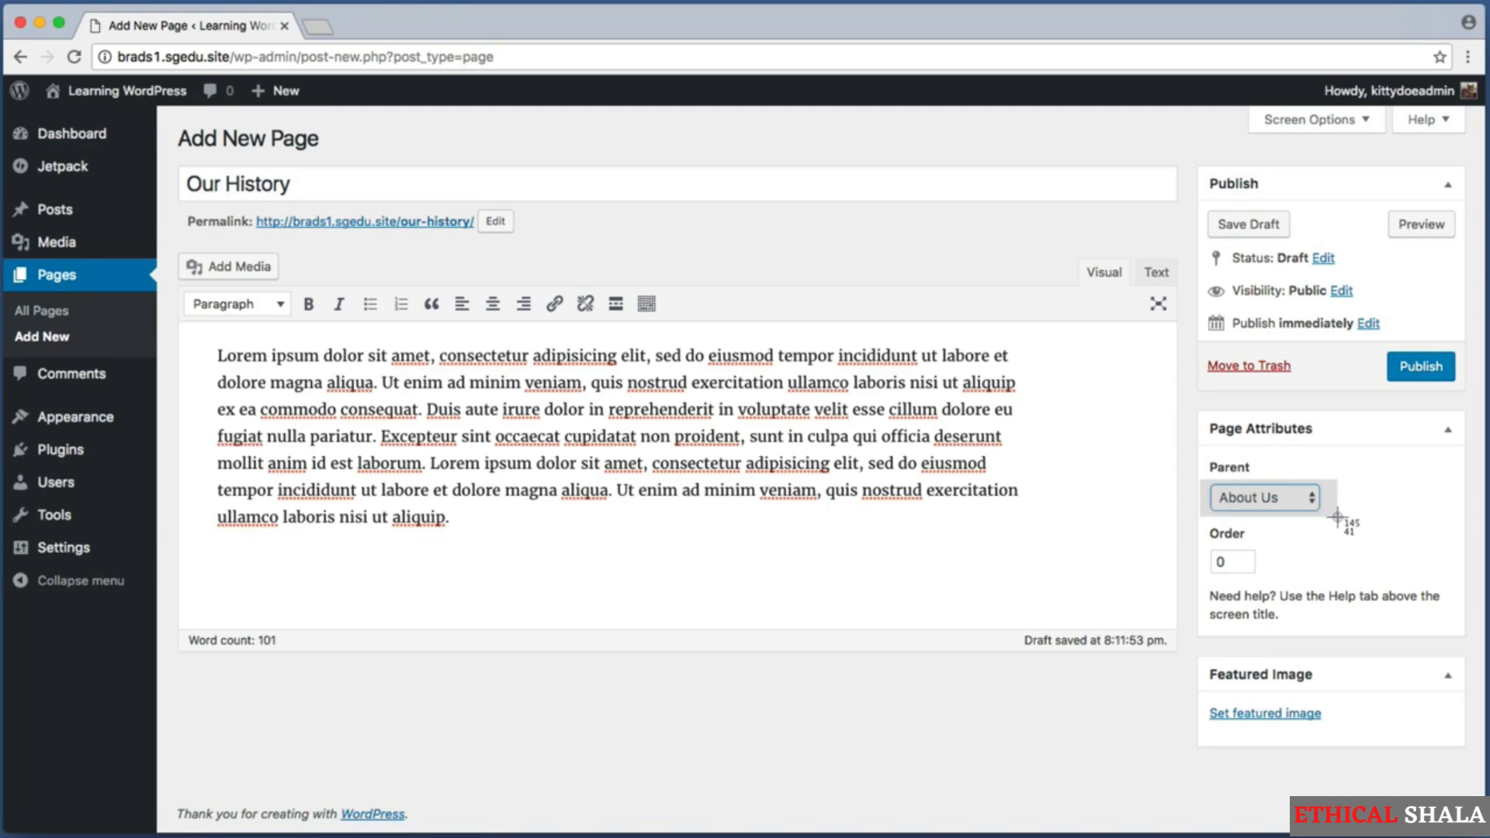
{"action": "key", "text": "super+shift+4"}
{"action": "left_click_drag", "start_coordinate": [1197, 448], "coordinate": [1345, 515]}
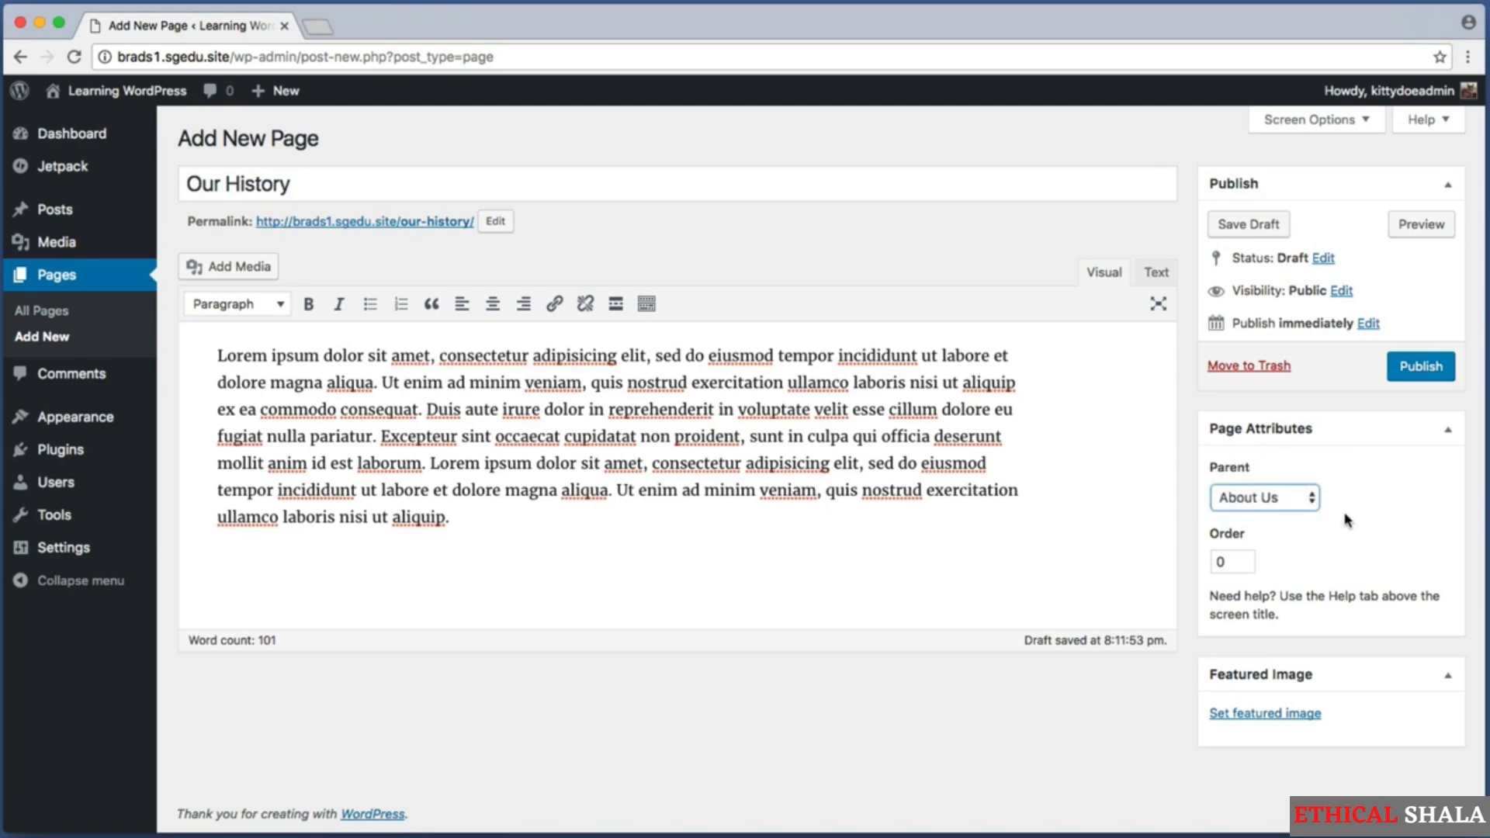
Publish the Our History page.
{"action": "key", "text": "super+shift+4"}
{"action": "left_click_drag", "start_coordinate": [1378, 338], "coordinate": [1474, 389]}
{"action": "left_click", "coordinate": [1432, 368]}
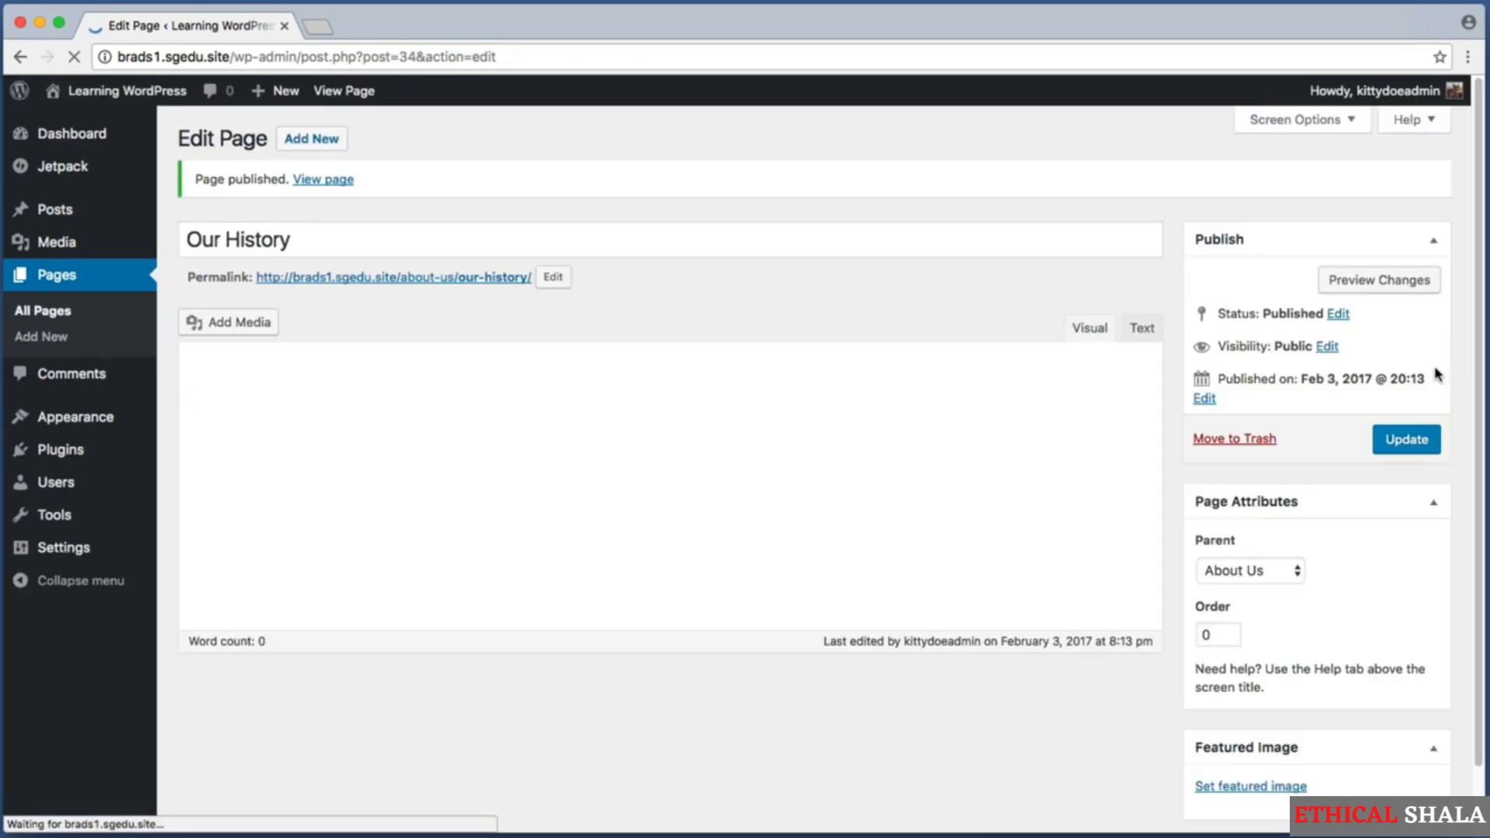
Open the list of all pages and examine how Our History is listed in relation to About Us.
{"action": "key", "text": "super+shift+4"}
{"action": "left_click_drag", "start_coordinate": [163, 152], "coordinate": [3, 406]}
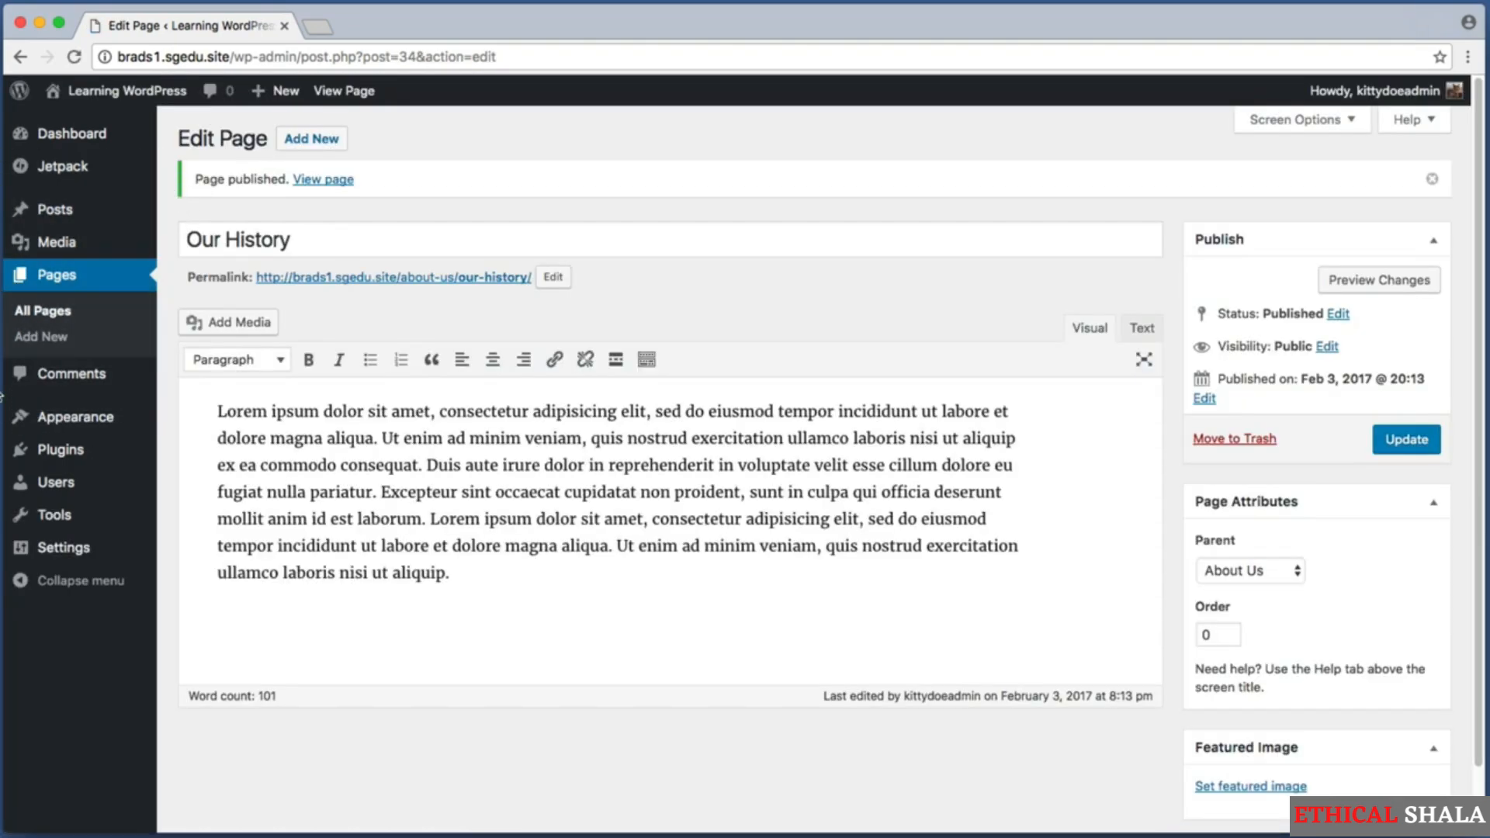
{"action": "left_click", "coordinate": [80, 277]}
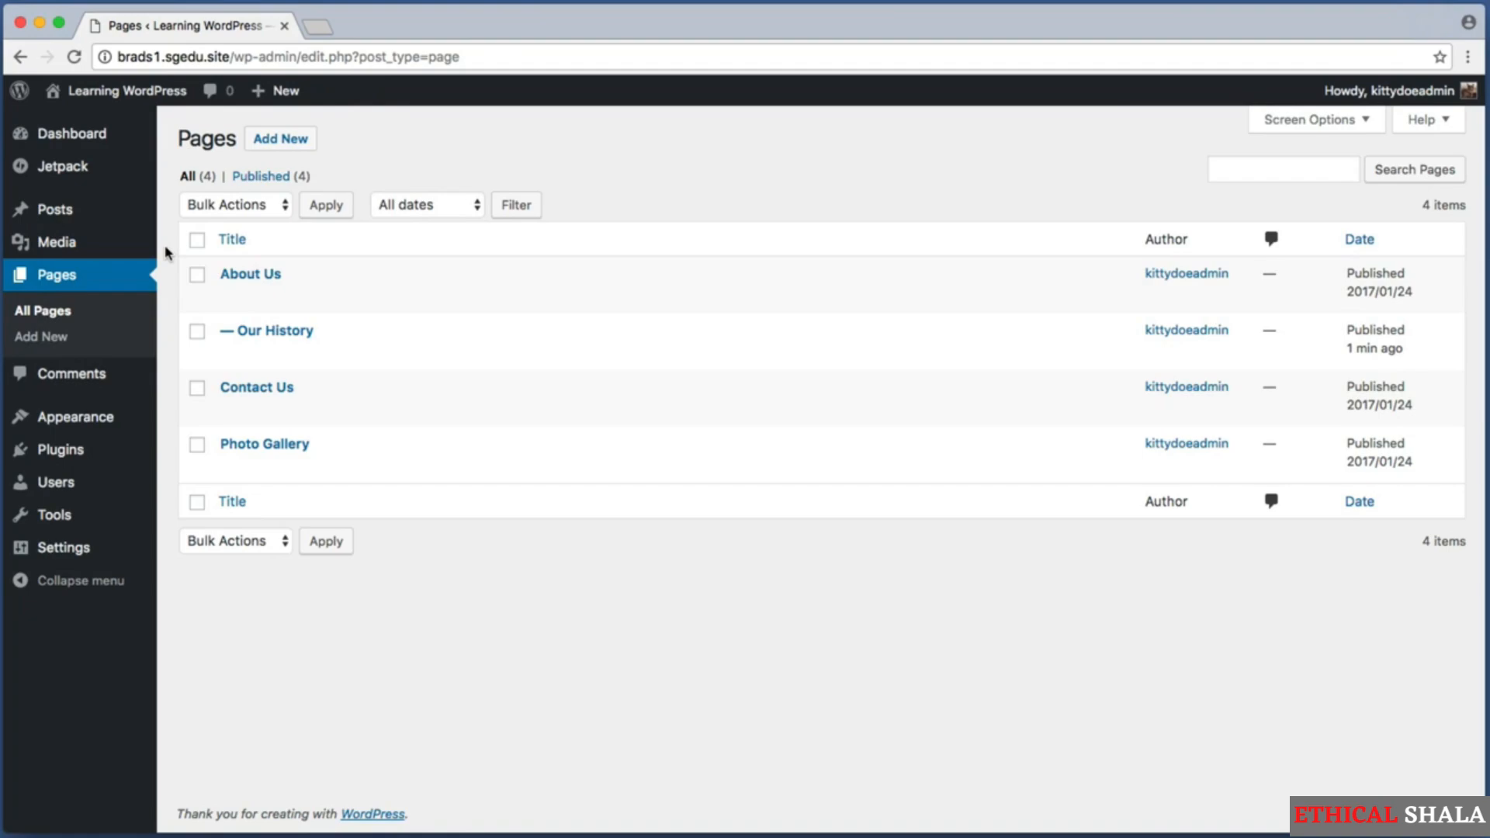
{"action": "key", "text": "super+shift+4"}
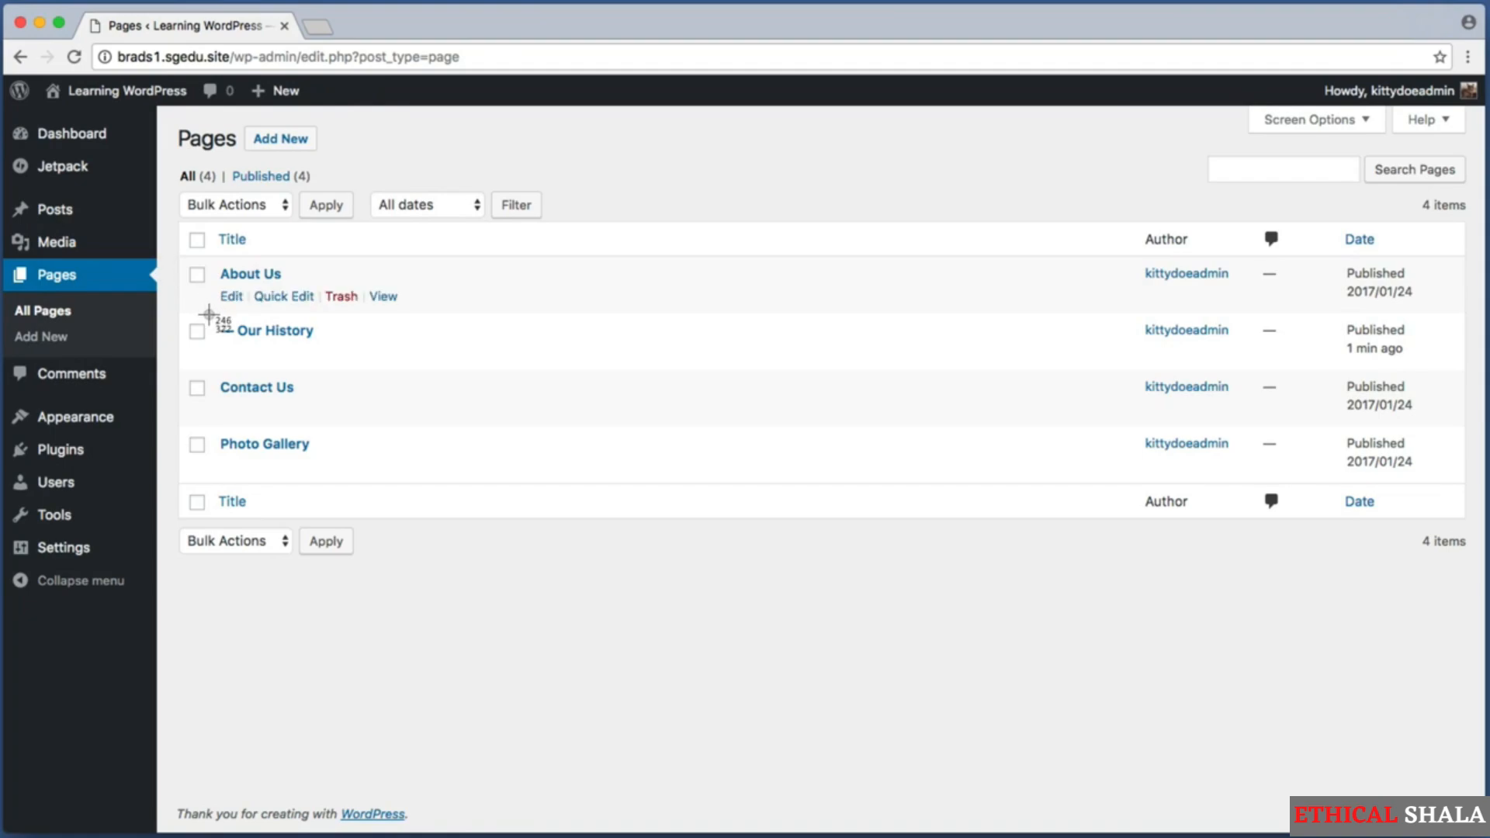
{"action": "left_click_drag", "start_coordinate": [216, 324], "coordinate": [319, 349]}
{"action": "key", "text": "super+shift+4"}
{"action": "left_click_drag", "start_coordinate": [219, 326], "coordinate": [240, 338]}
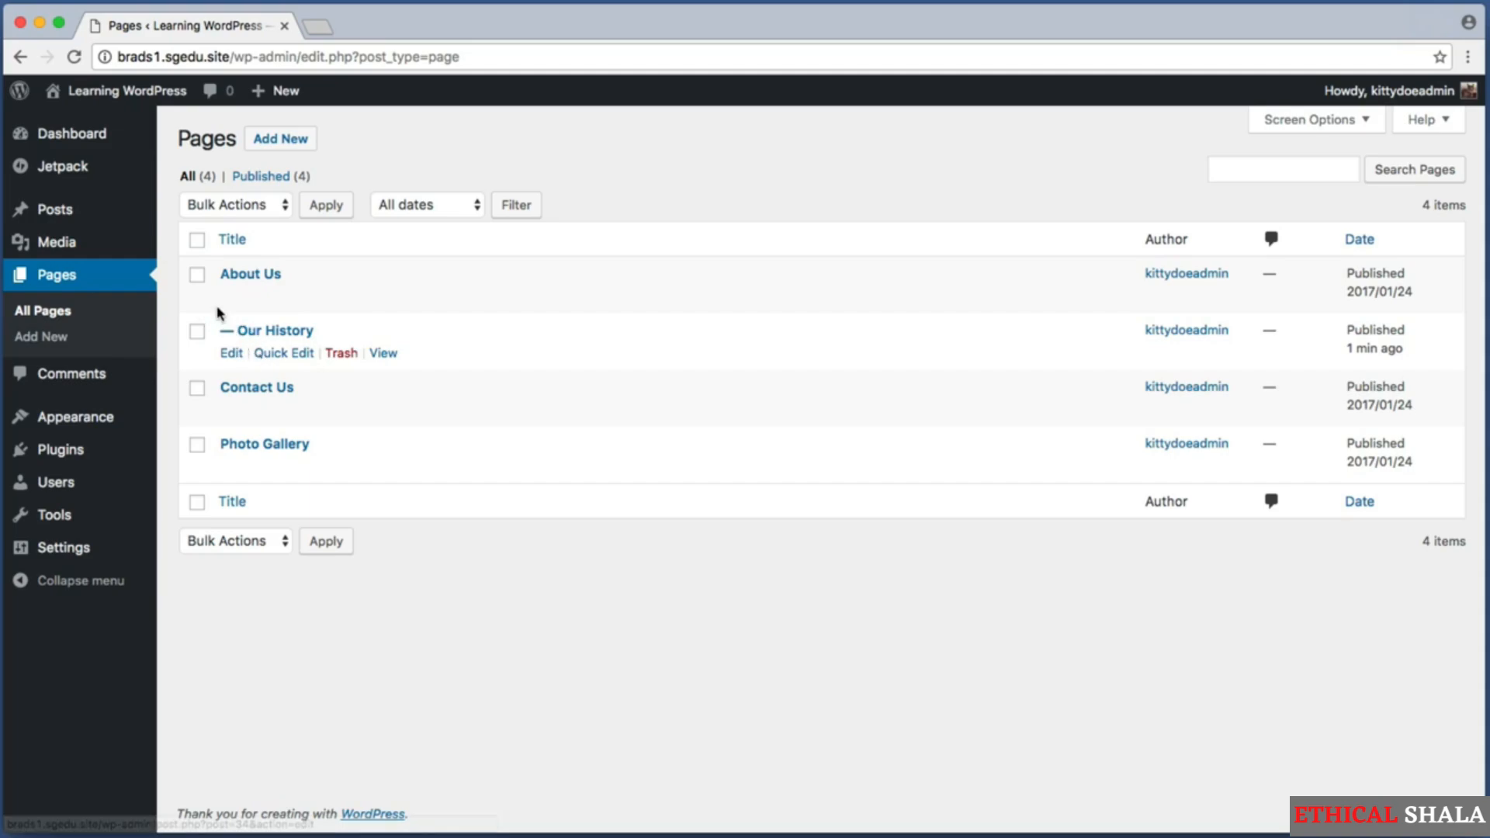
{"action": "key", "text": "super+shift+4"}
{"action": "left_click_drag", "start_coordinate": [214, 270], "coordinate": [288, 284]}
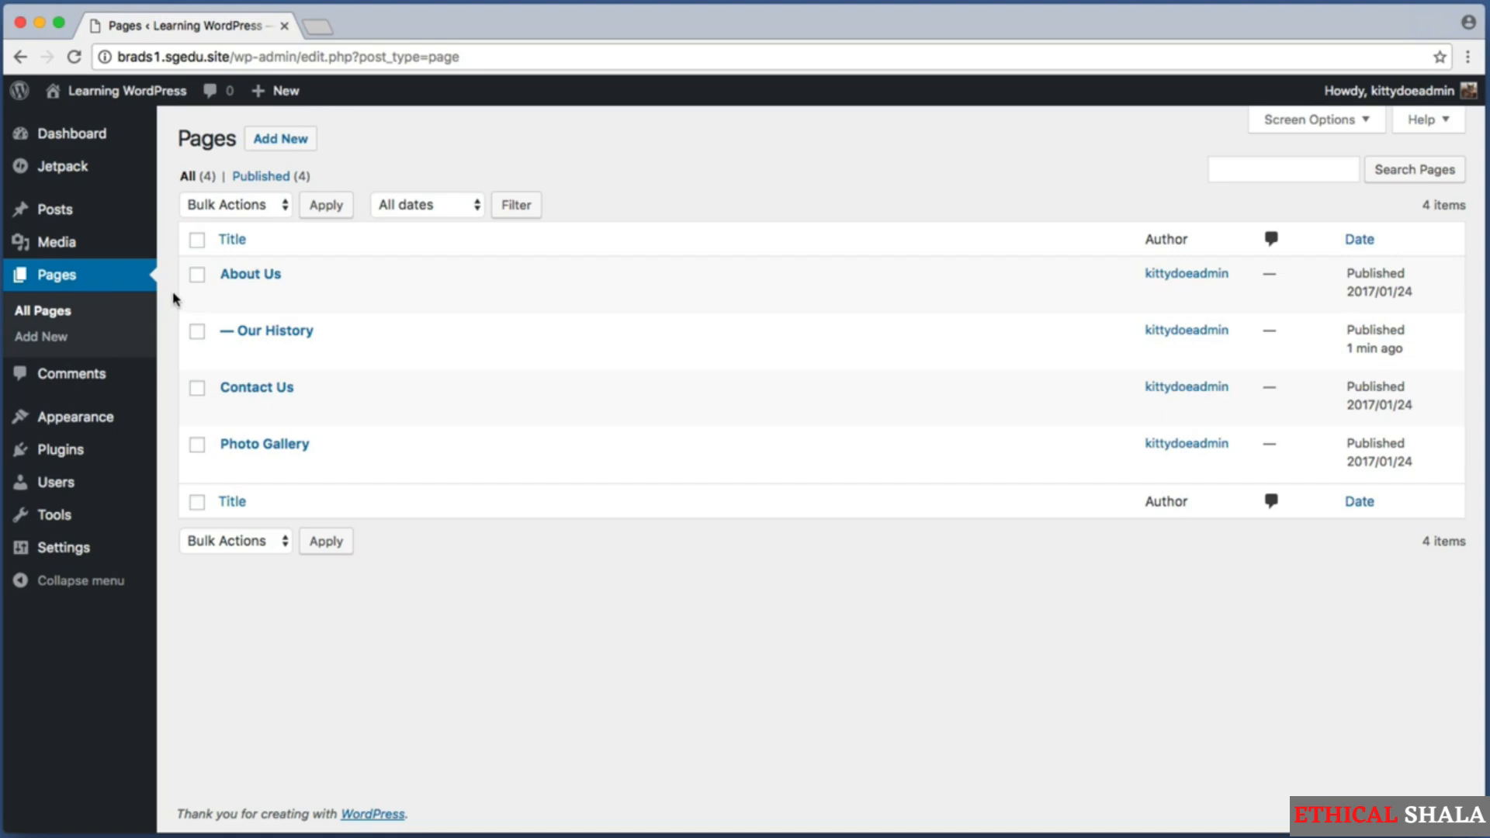
{"action": "key", "text": "super+shift+4"}
{"action": "left_click_drag", "start_coordinate": [215, 307], "coordinate": [341, 347]}
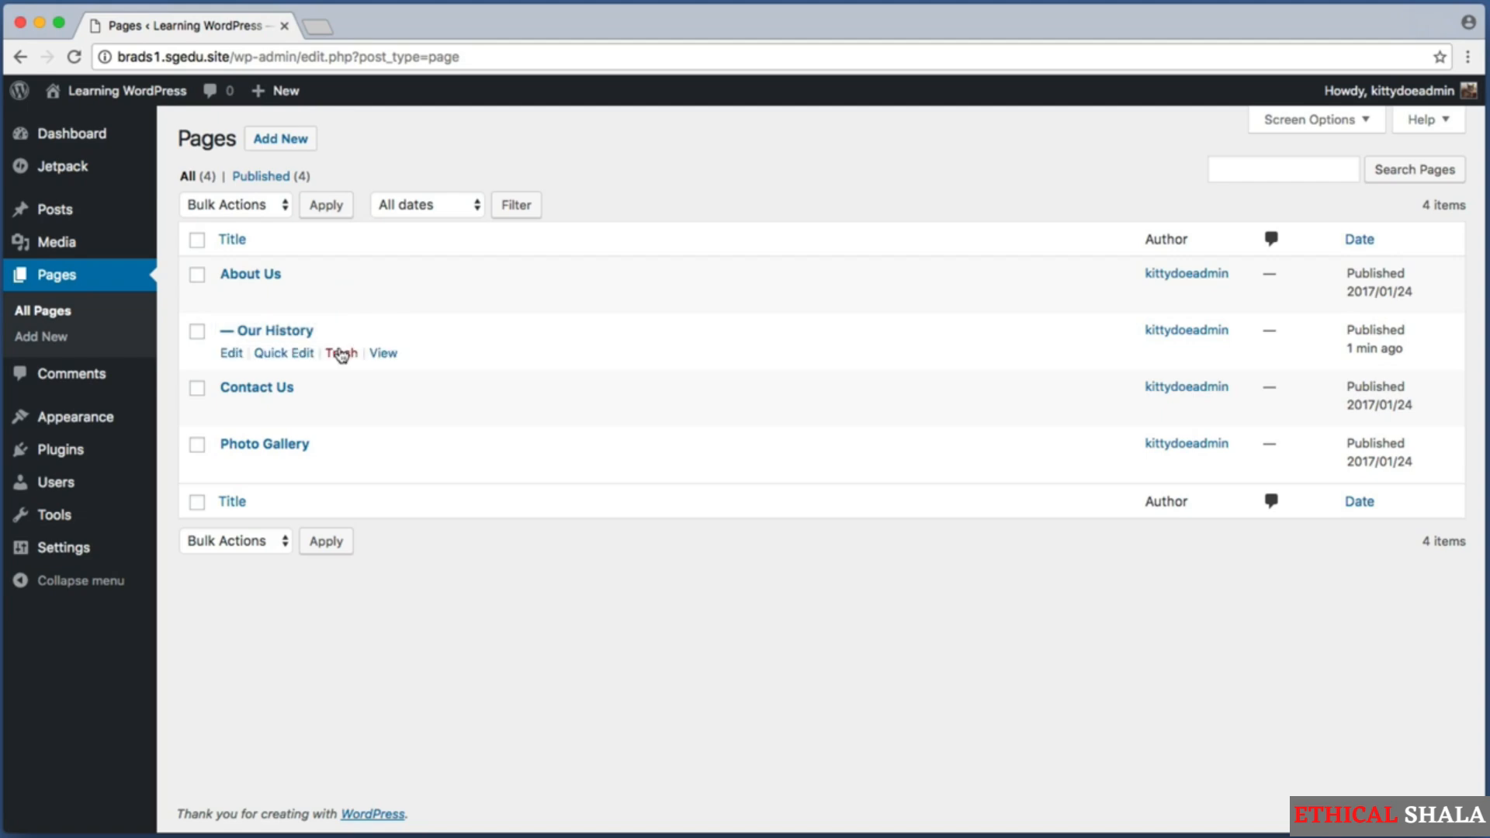
{"action": "key", "text": "super+shift+4"}
{"action": "left_click_drag", "start_coordinate": [216, 319], "coordinate": [242, 346]}
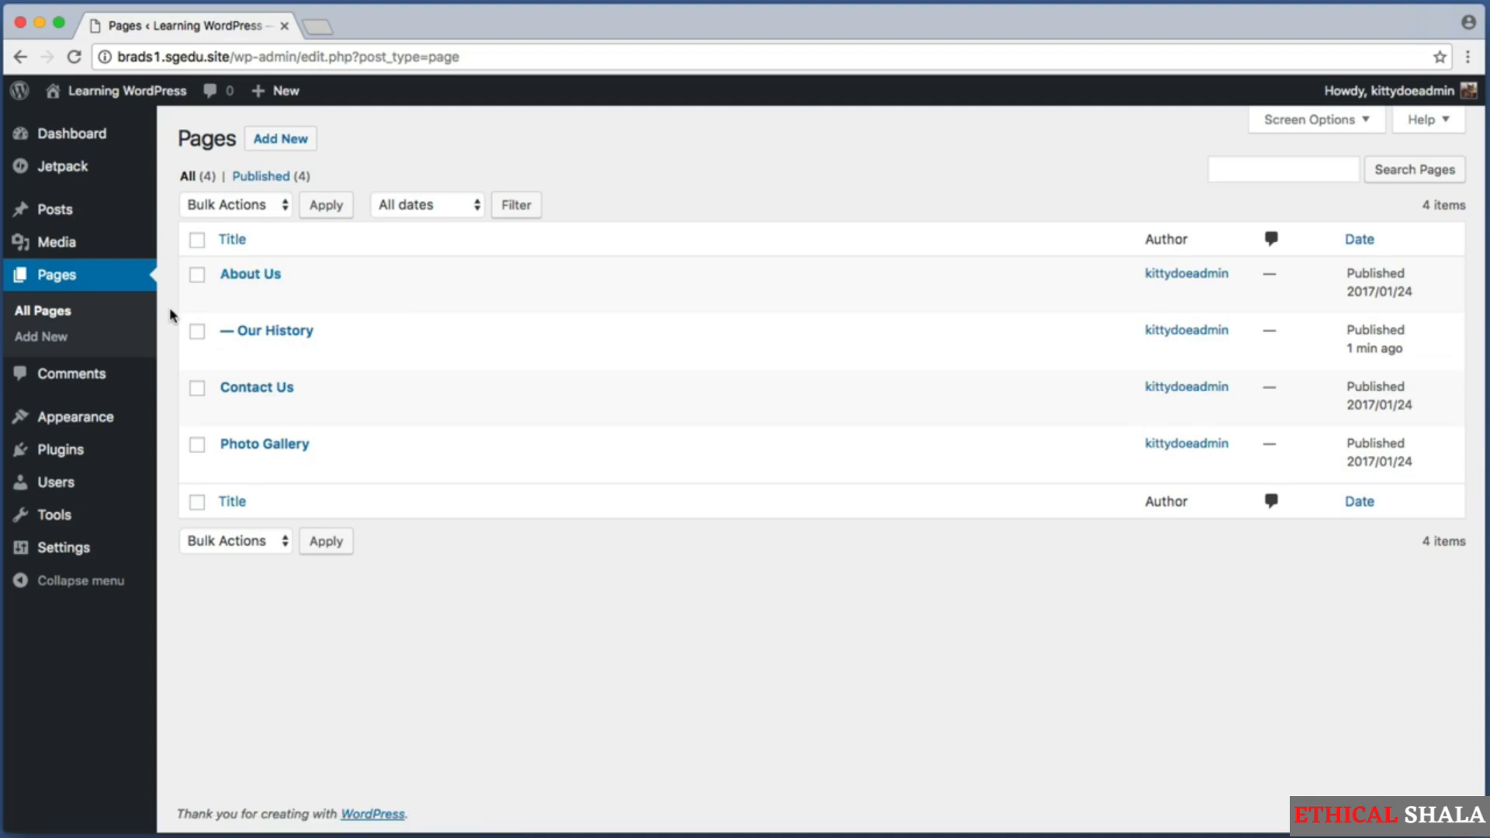
Visit the live site, open its About Us page and check the navigation menu for the Our History page.
{"action": "left_click", "coordinate": [74, 90]}
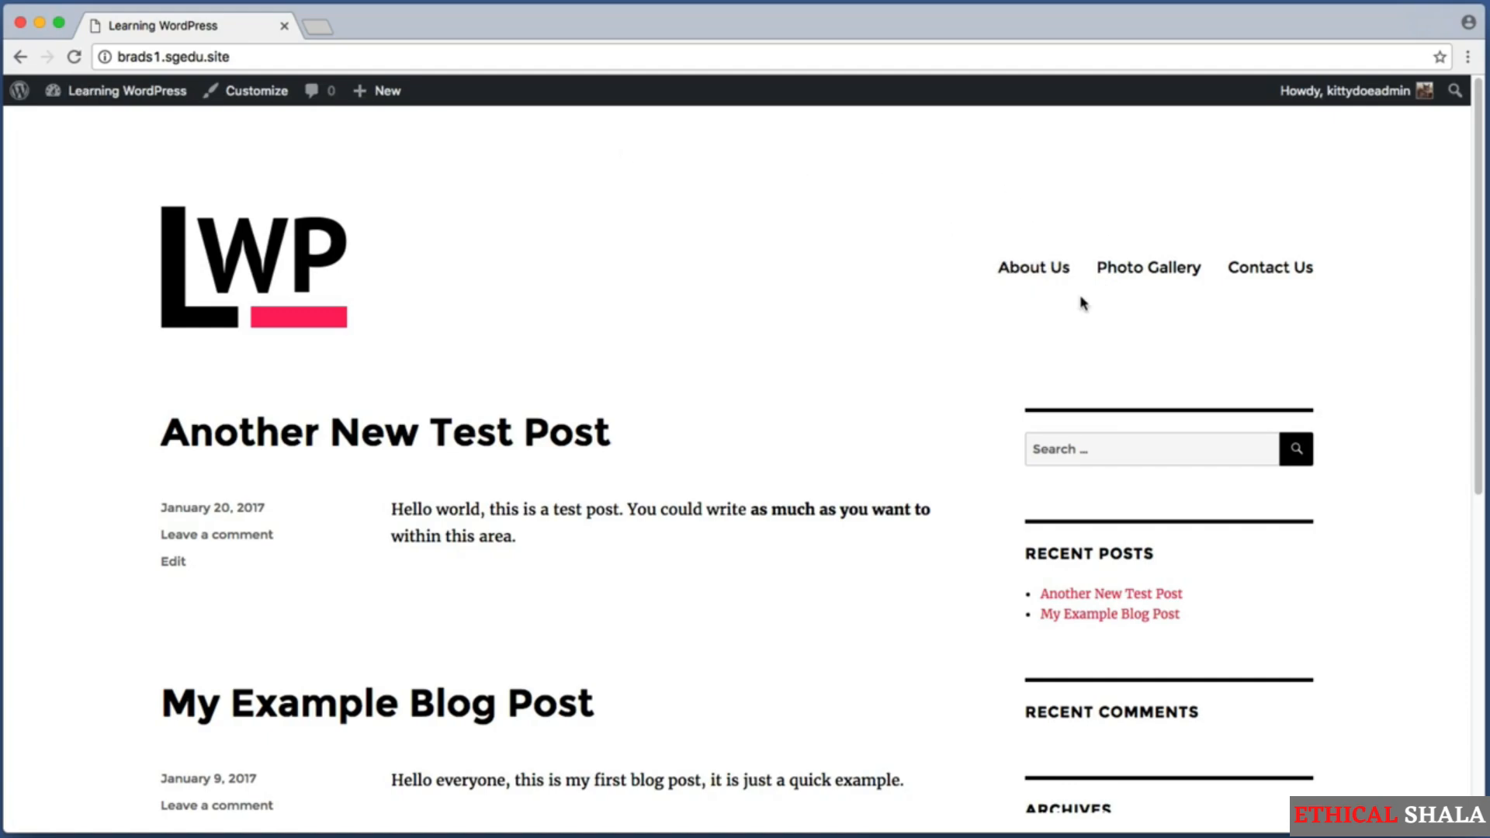
{"action": "left_click", "coordinate": [1041, 274]}
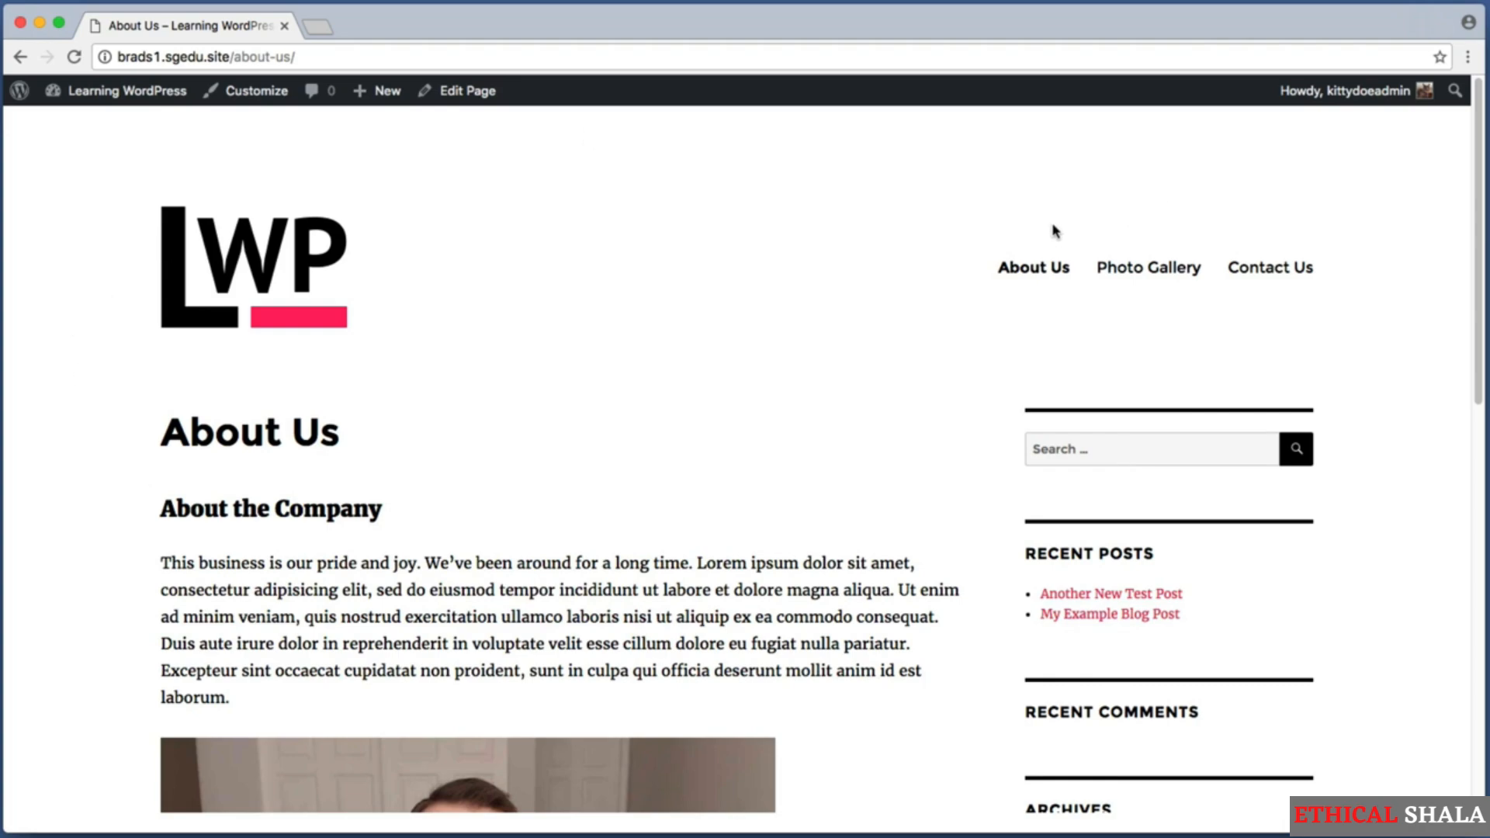
{"action": "key", "text": "super+shift+4"}
{"action": "left_click_drag", "start_coordinate": [997, 251], "coordinate": [1085, 301]}
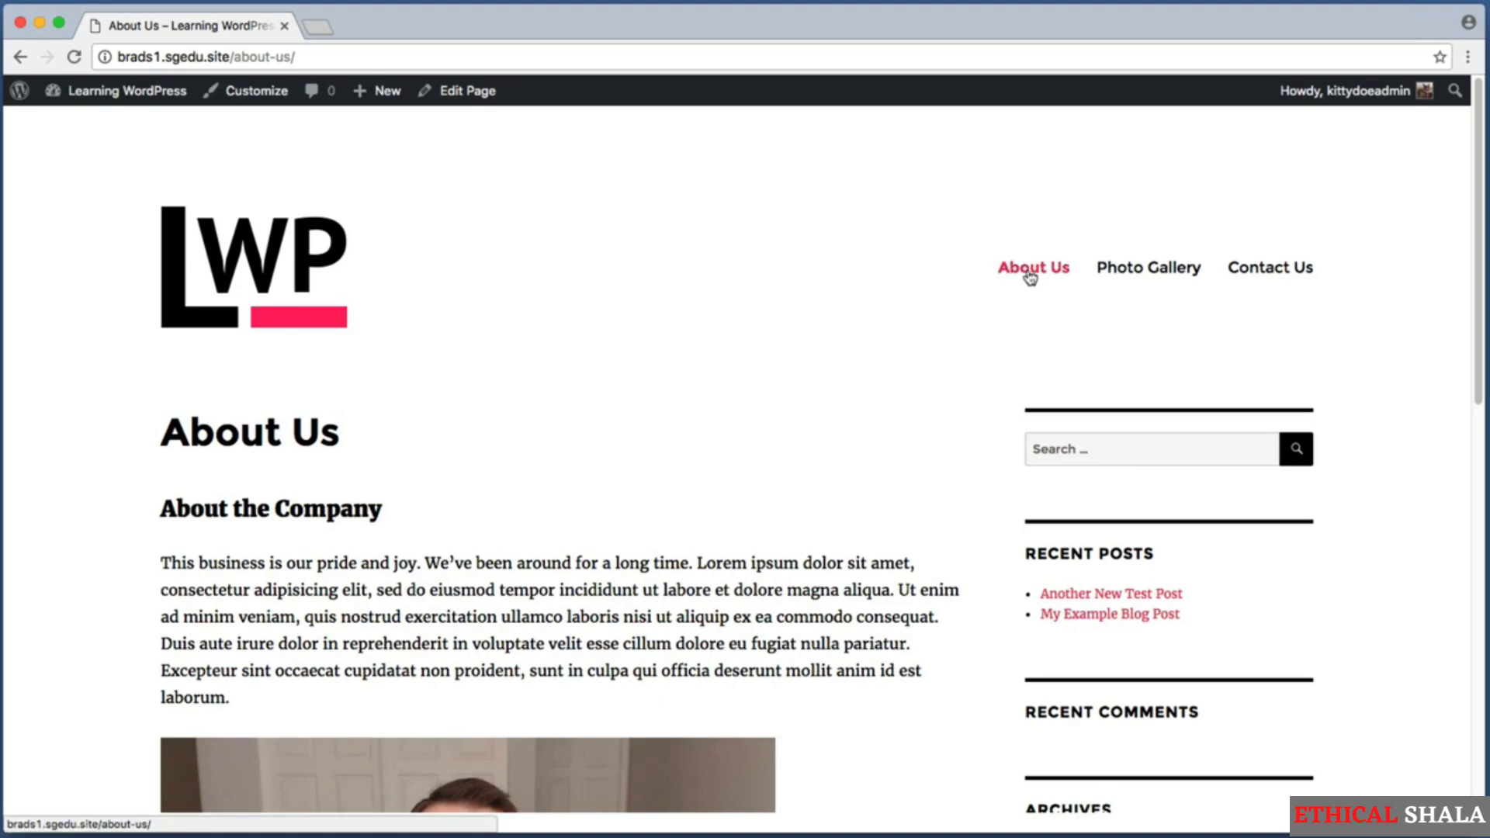
{"action": "key", "text": "super+shift+4"}
{"action": "left_click_drag", "start_coordinate": [992, 287], "coordinate": [1084, 351]}
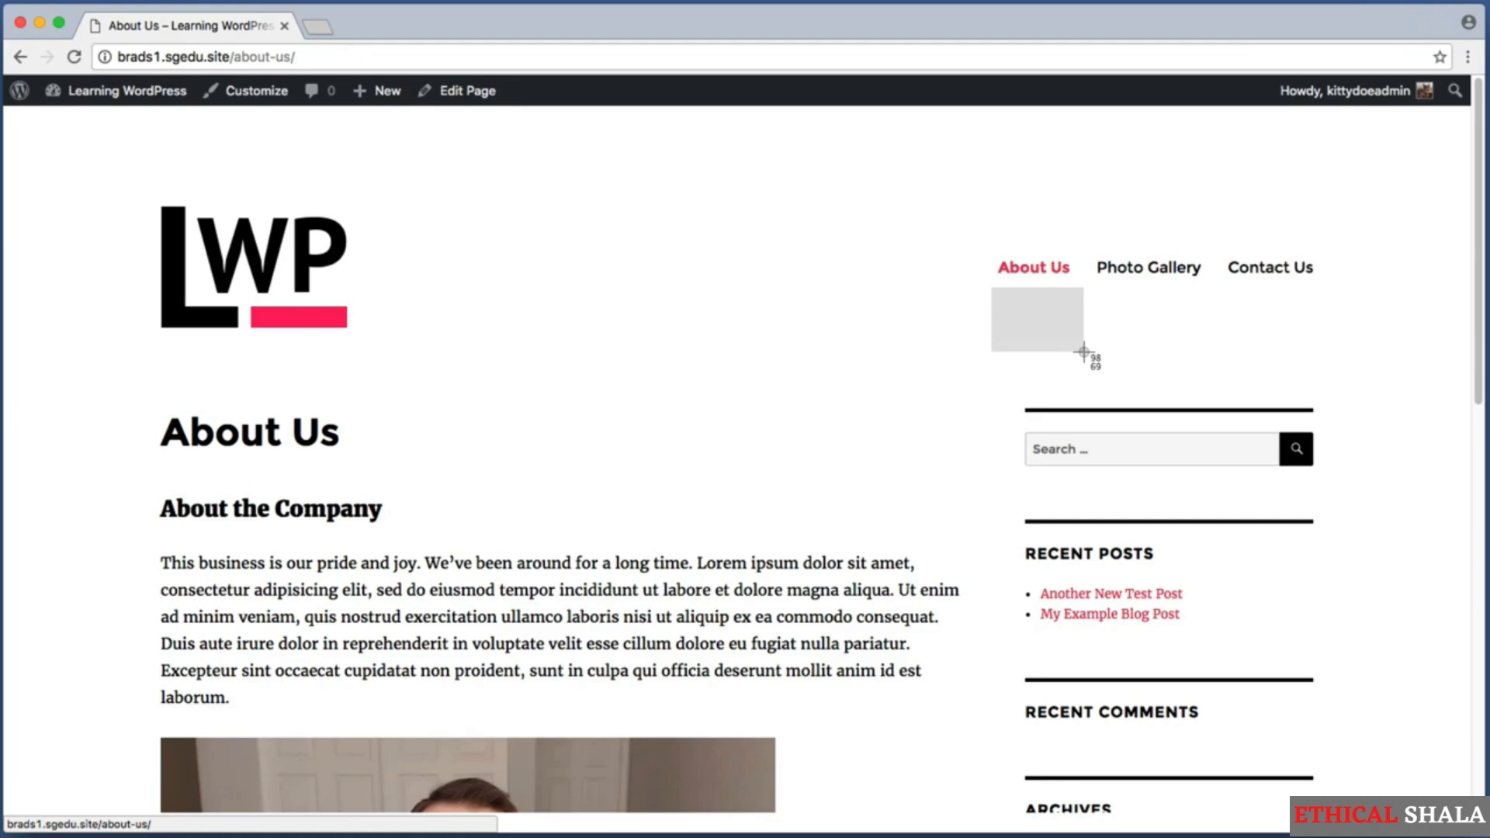
{"action": "left_click_drag", "start_coordinate": [1083, 351], "coordinate": [1083, 351]}
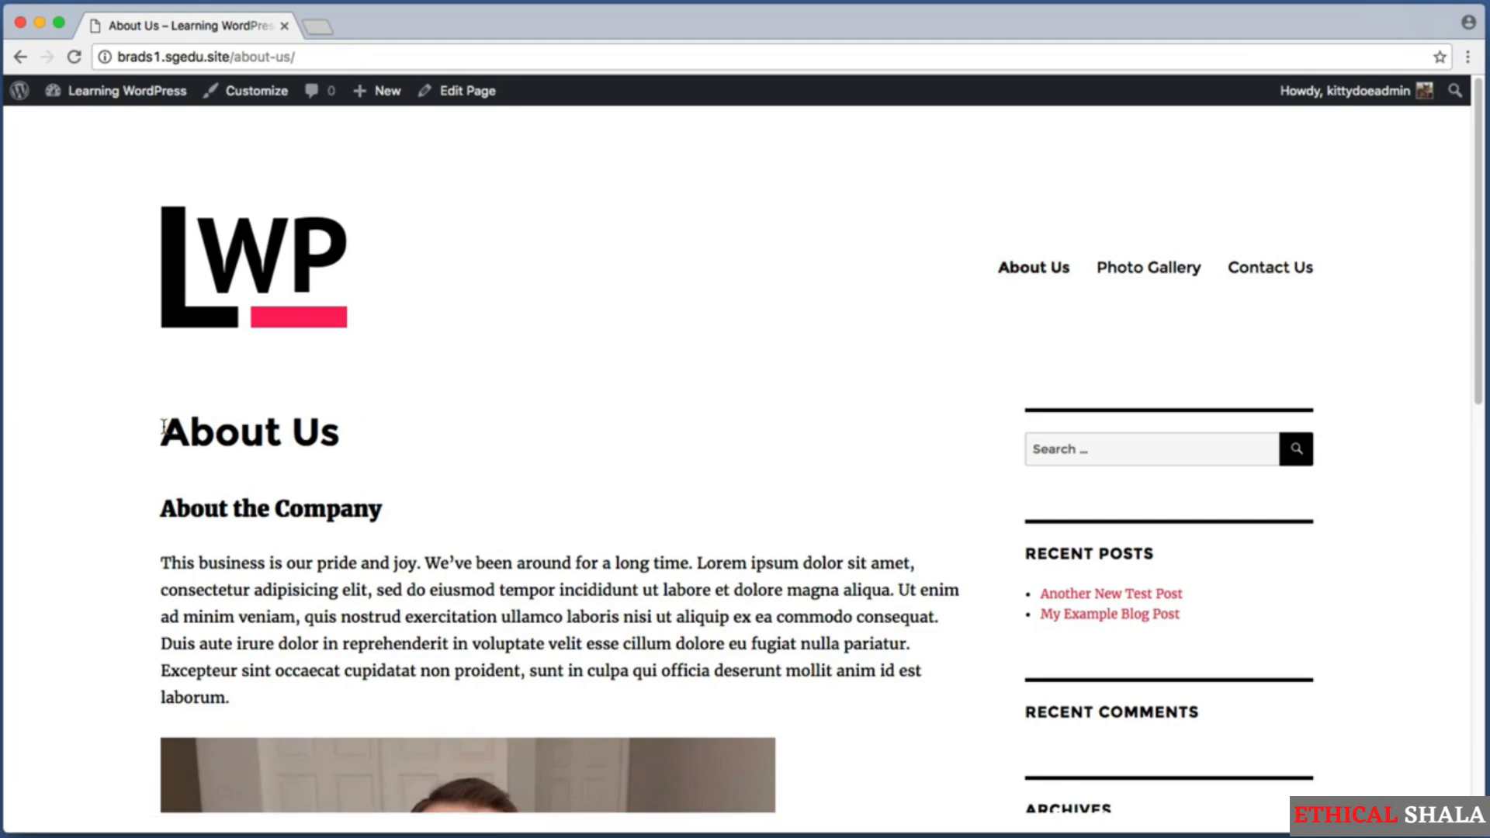
{"action": "key", "text": "super+shift+4"}
{"action": "left_click_drag", "start_coordinate": [412, 584], "coordinate": [808, 638]}
{"action": "key", "text": "super+shift+4"}
{"action": "left_click_drag", "start_coordinate": [970, 245], "coordinate": [1091, 291]}
Return to the admin dashboard and open the menu editor showing the structure of Main Menu.
{"action": "left_click", "coordinate": [136, 102]}
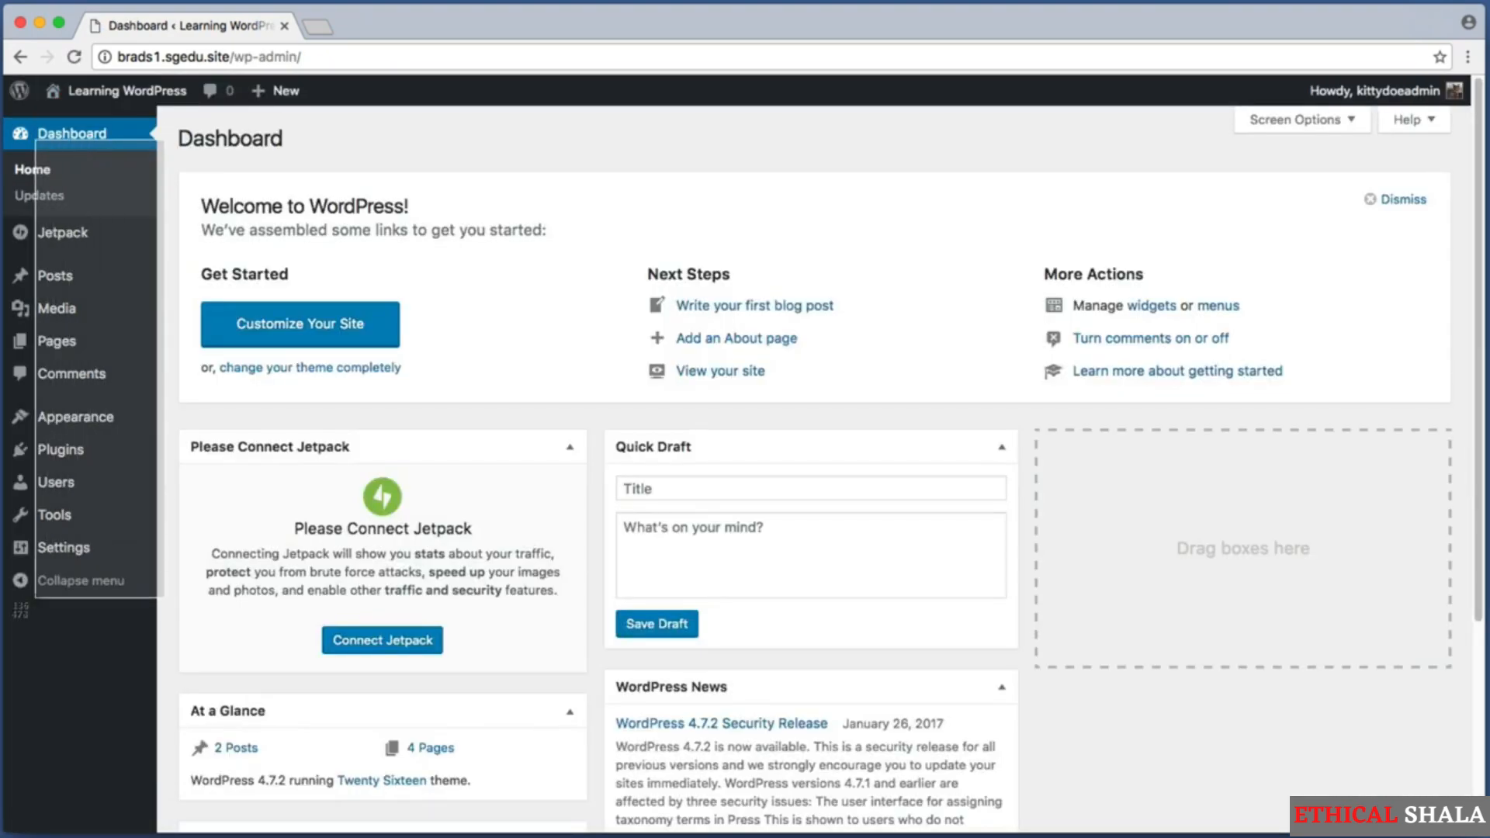
{"action": "mouse_move", "coordinate": [74, 419]}
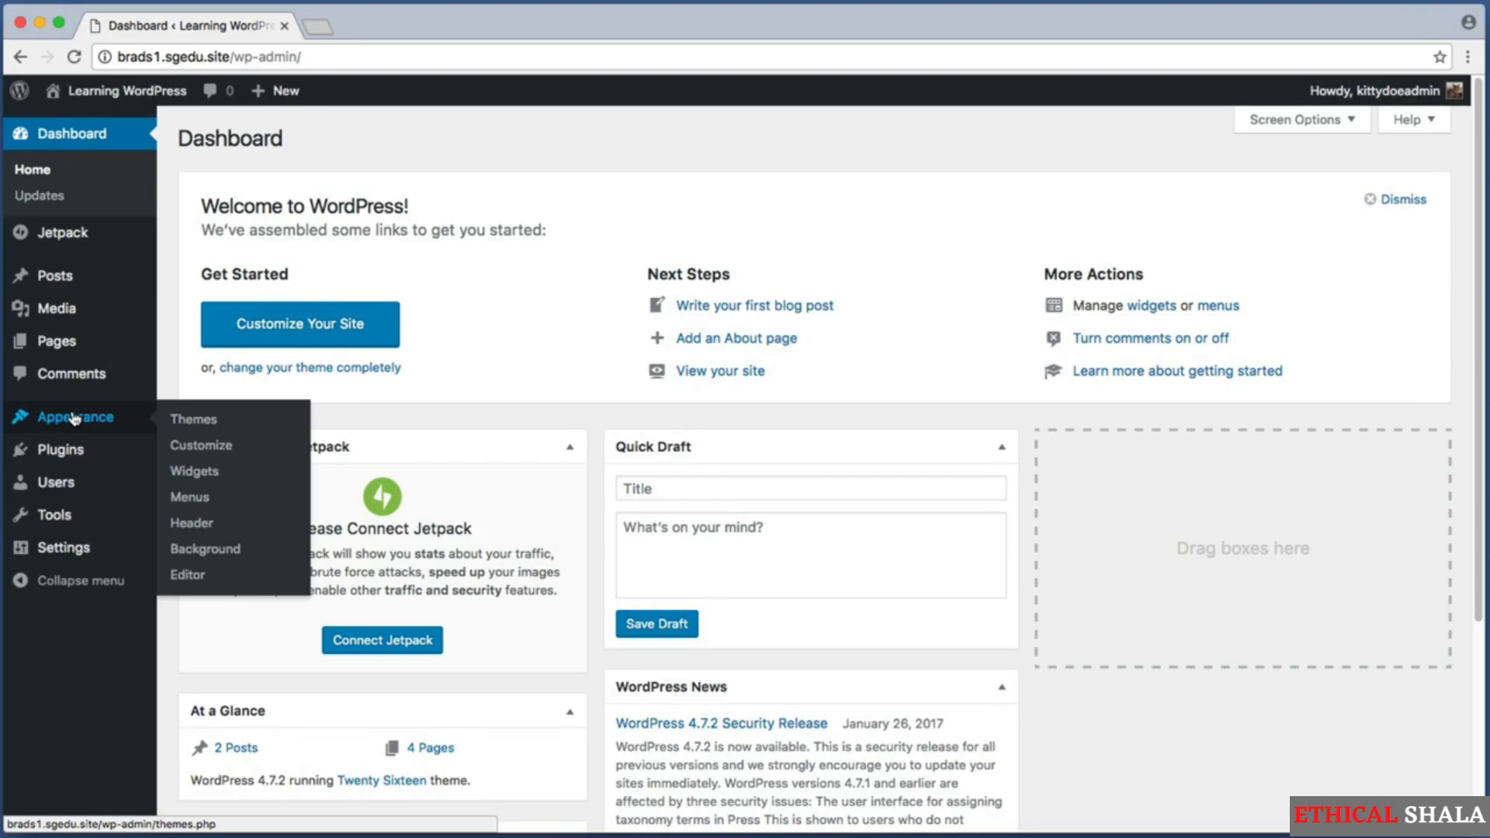
{"action": "left_click", "coordinate": [232, 506]}
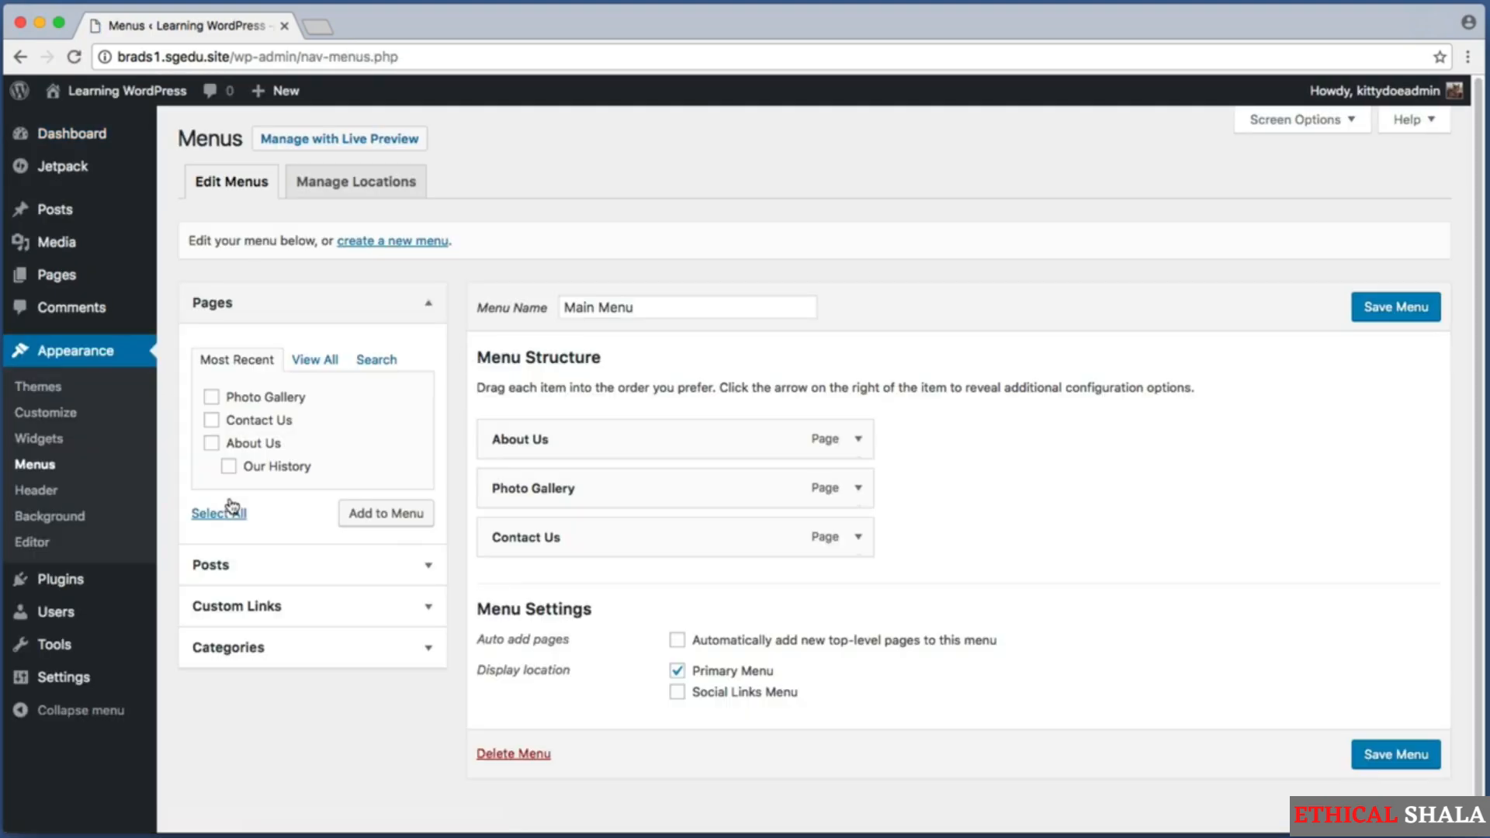
{"action": "key", "text": "super+shift+4"}
{"action": "left_click_drag", "start_coordinate": [463, 398], "coordinate": [894, 575]}
Add the Our History page to Main Menu.
{"action": "key", "text": "super+shift+4"}
{"action": "left_click_drag", "start_coordinate": [459, 275], "coordinate": [317, 484]}
{"action": "key", "text": "super+shift+4"}
{"action": "key", "text": "super+shift+4"}
{"action": "left_click_drag", "start_coordinate": [313, 491], "coordinate": [449, 535]}
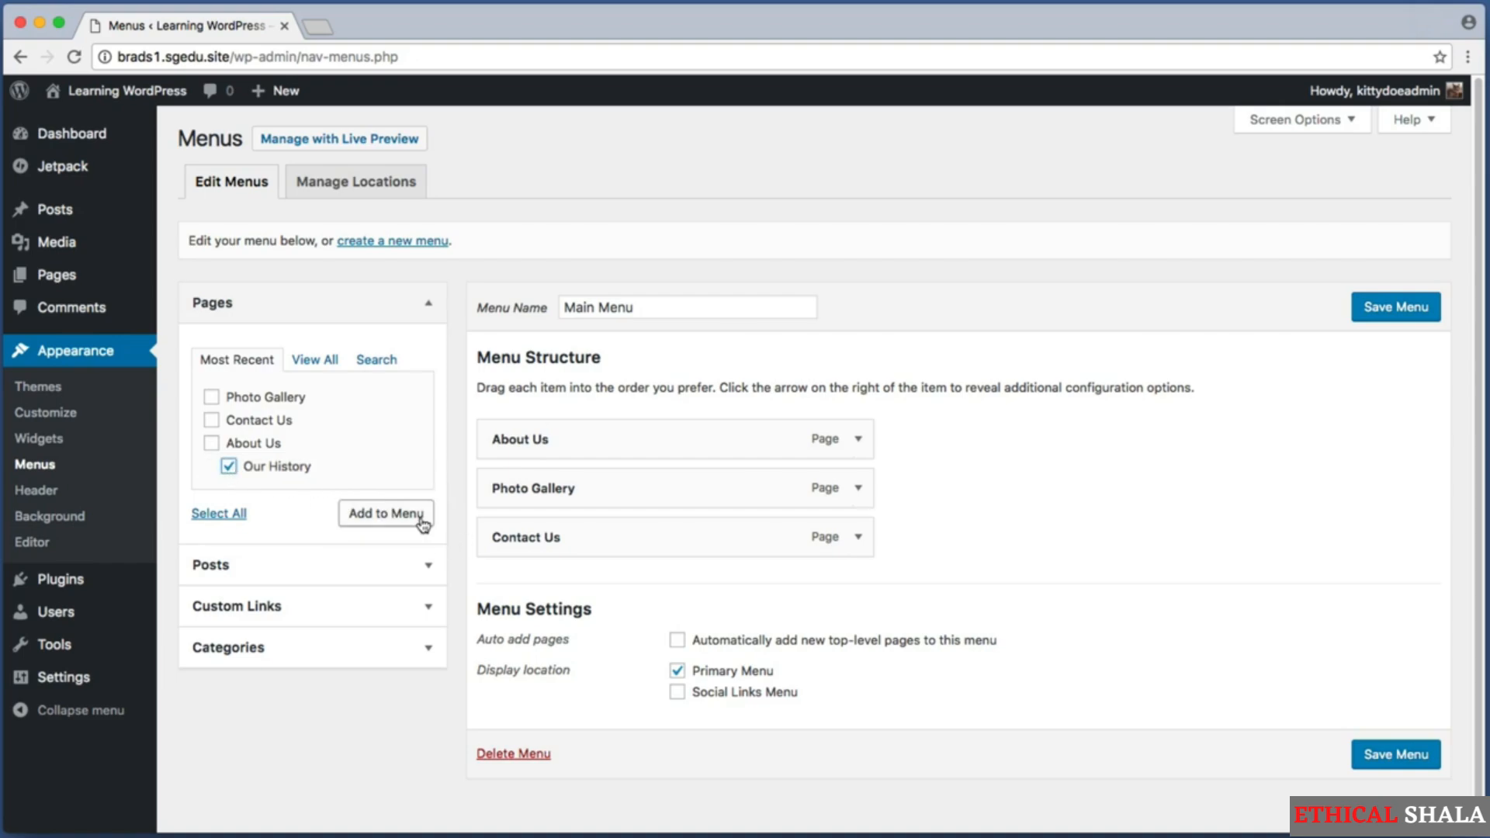
{"action": "left_click", "coordinate": [423, 526]}
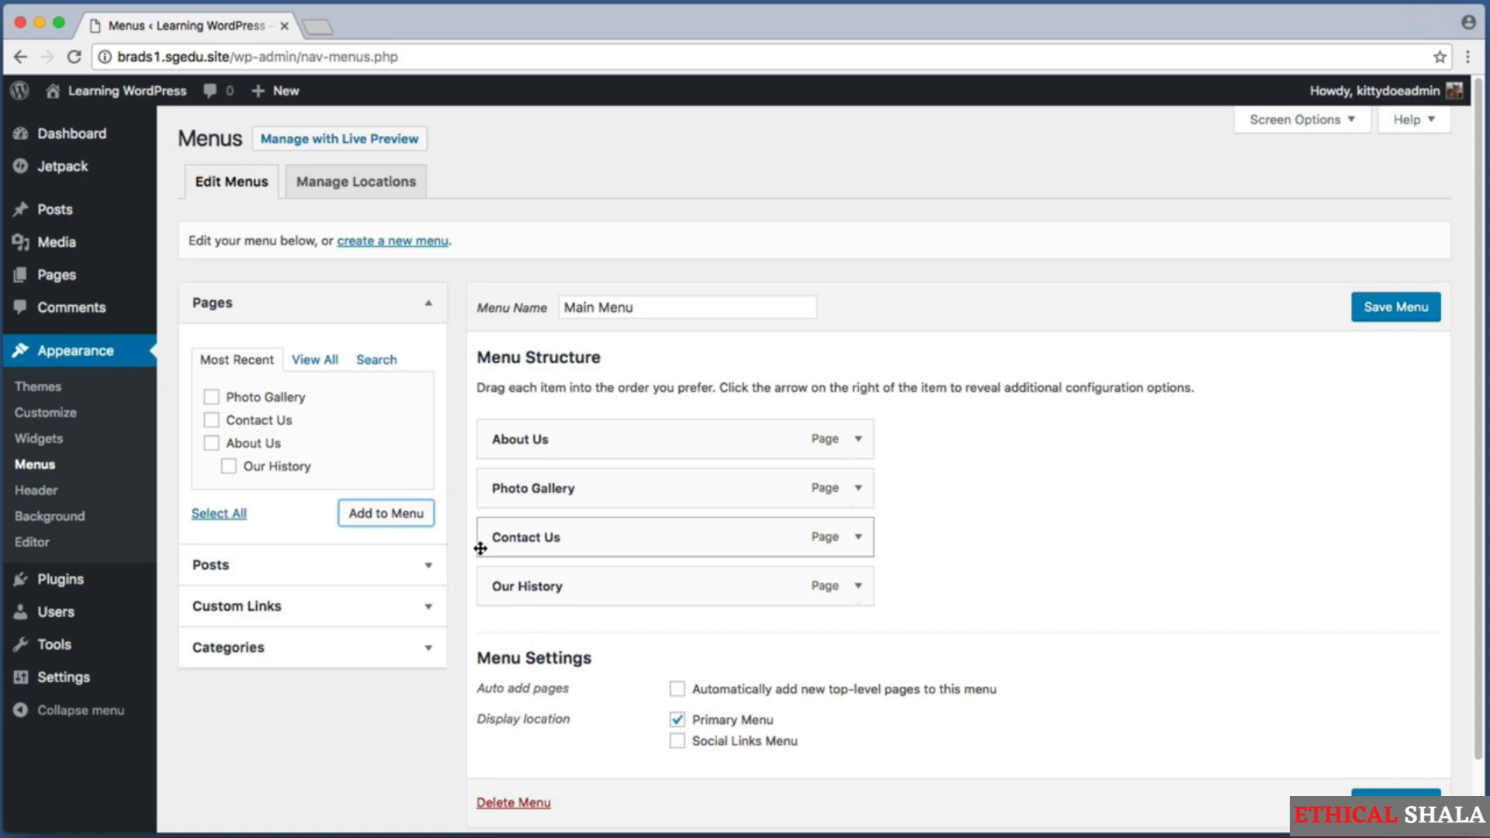
Move the Our History menu item directly beneath About Us and indent it as a sub item.
{"action": "key", "text": "super+shift+4"}
{"action": "left_click_drag", "start_coordinate": [469, 559], "coordinate": [898, 614]}
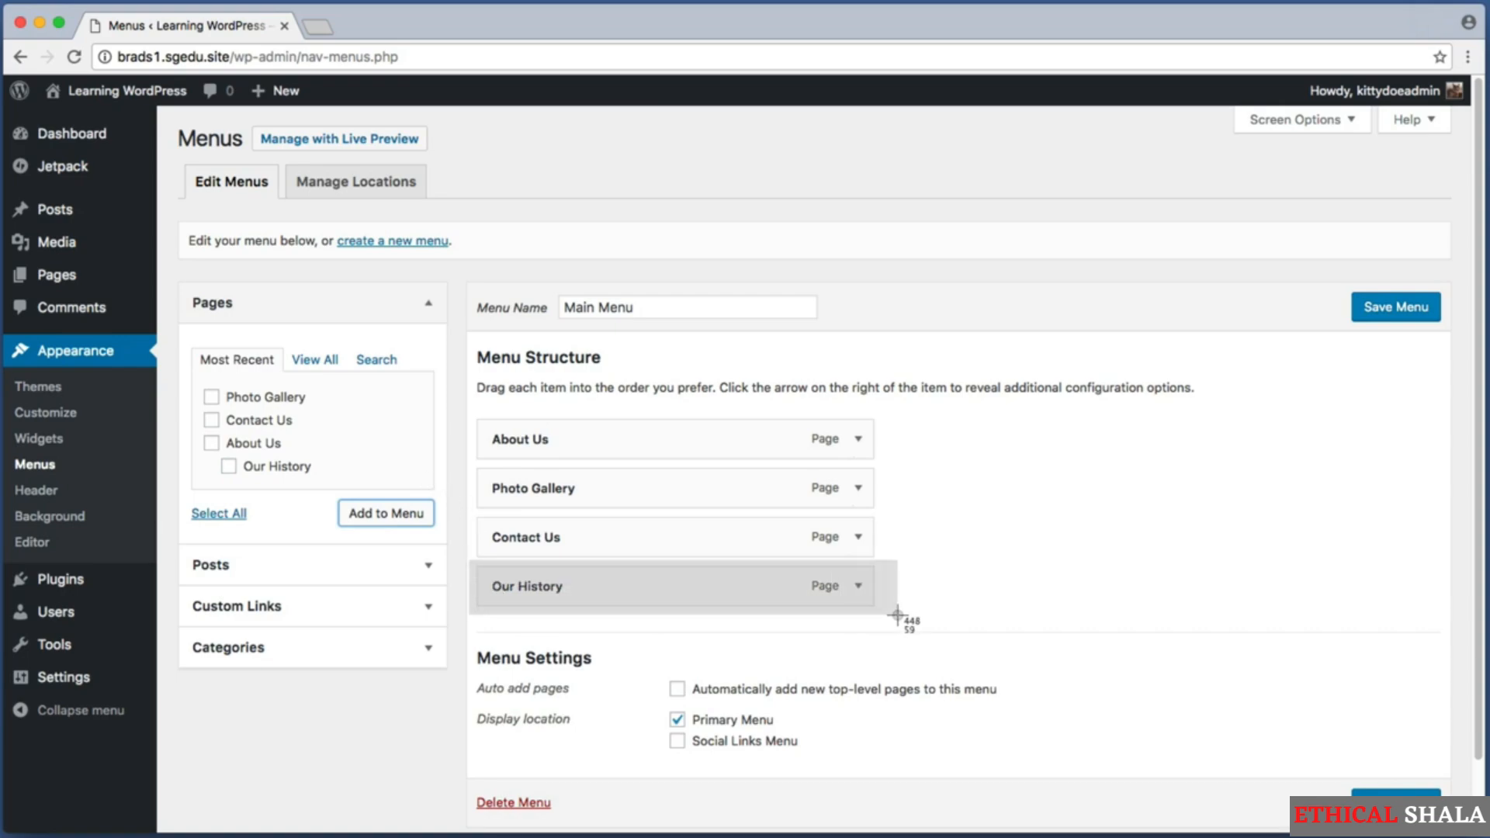
{"action": "key", "text": "Escape"}
{"action": "key", "text": "super+shift+4"}
{"action": "left_click_drag", "start_coordinate": [899, 557], "coordinate": [473, 416]}
{"action": "key", "text": "Escape"}
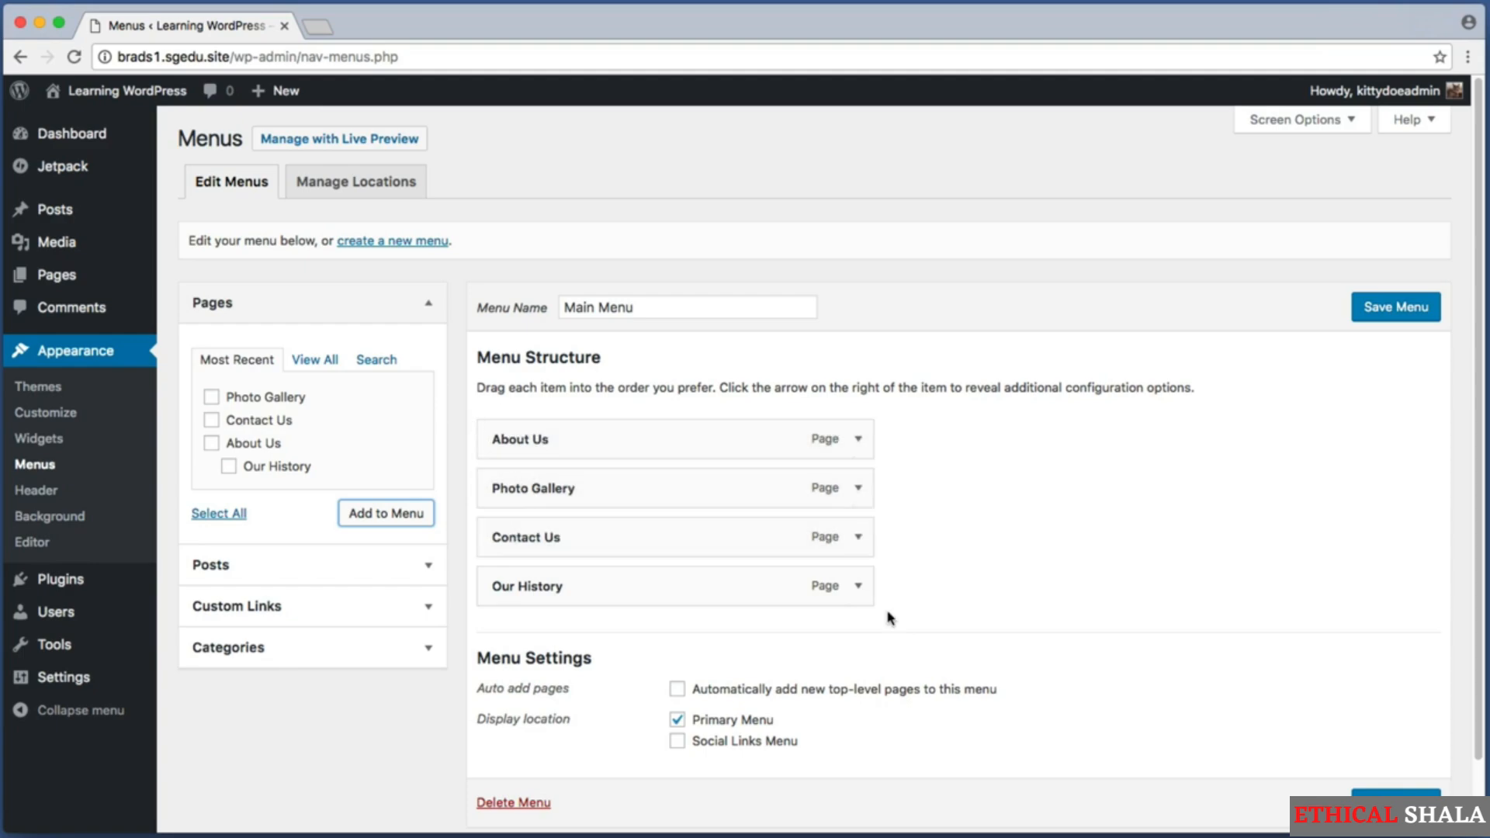
{"action": "key", "text": "super+shift+4"}
{"action": "left_click_drag", "start_coordinate": [887, 611], "coordinate": [448, 553]}
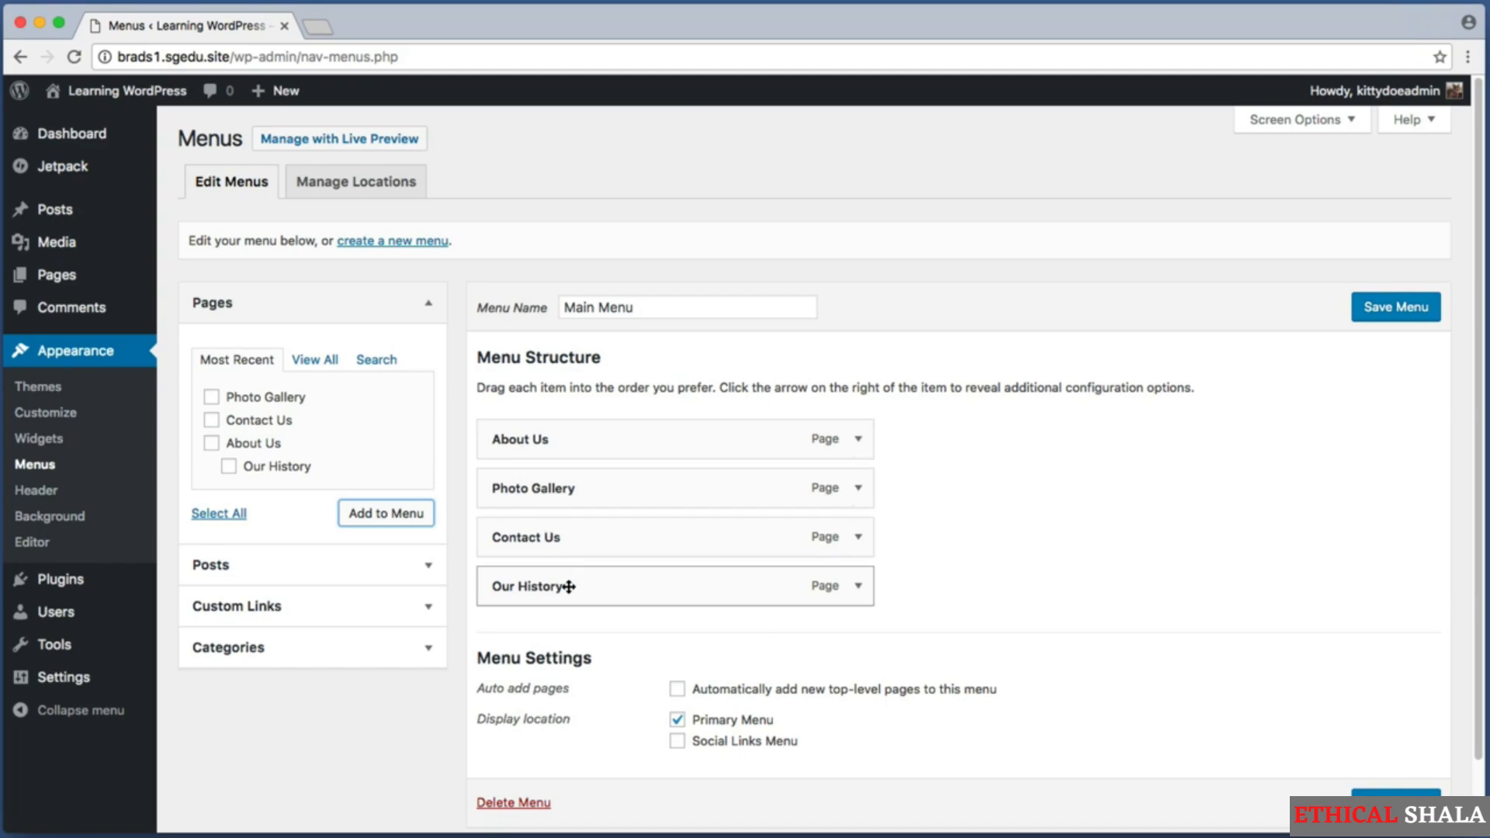
{"action": "left_click_drag", "start_coordinate": [566, 586], "coordinate": [599, 492]}
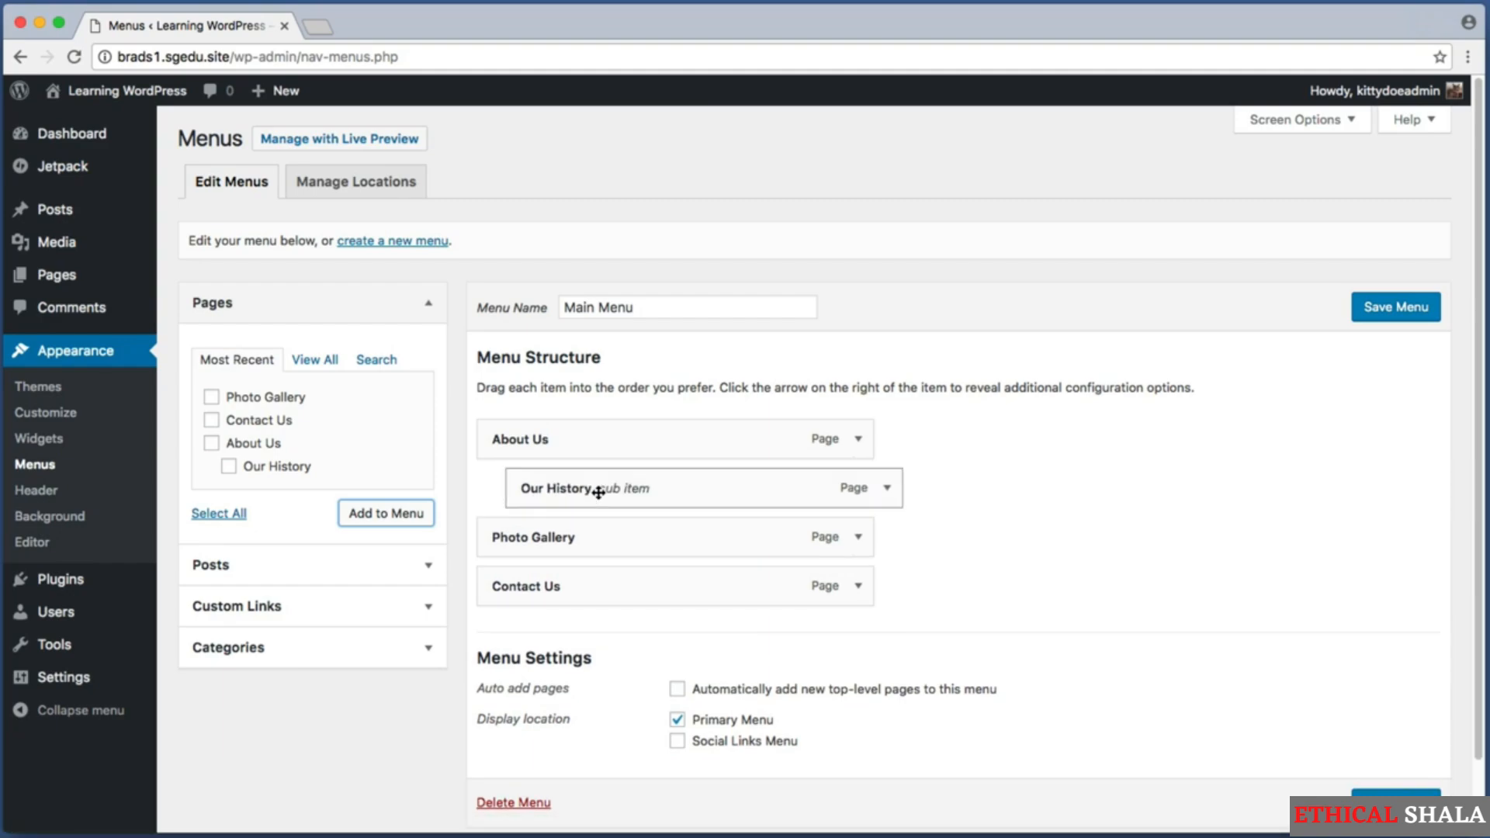
{"action": "key", "text": "super+shift+4"}
{"action": "left_click_drag", "start_coordinate": [478, 469], "coordinate": [589, 498]}
{"action": "key", "text": "super+shift+4"}
{"action": "key", "text": "super+shift+4"}
{"action": "left_click_drag", "start_coordinate": [479, 422], "coordinate": [657, 472]}
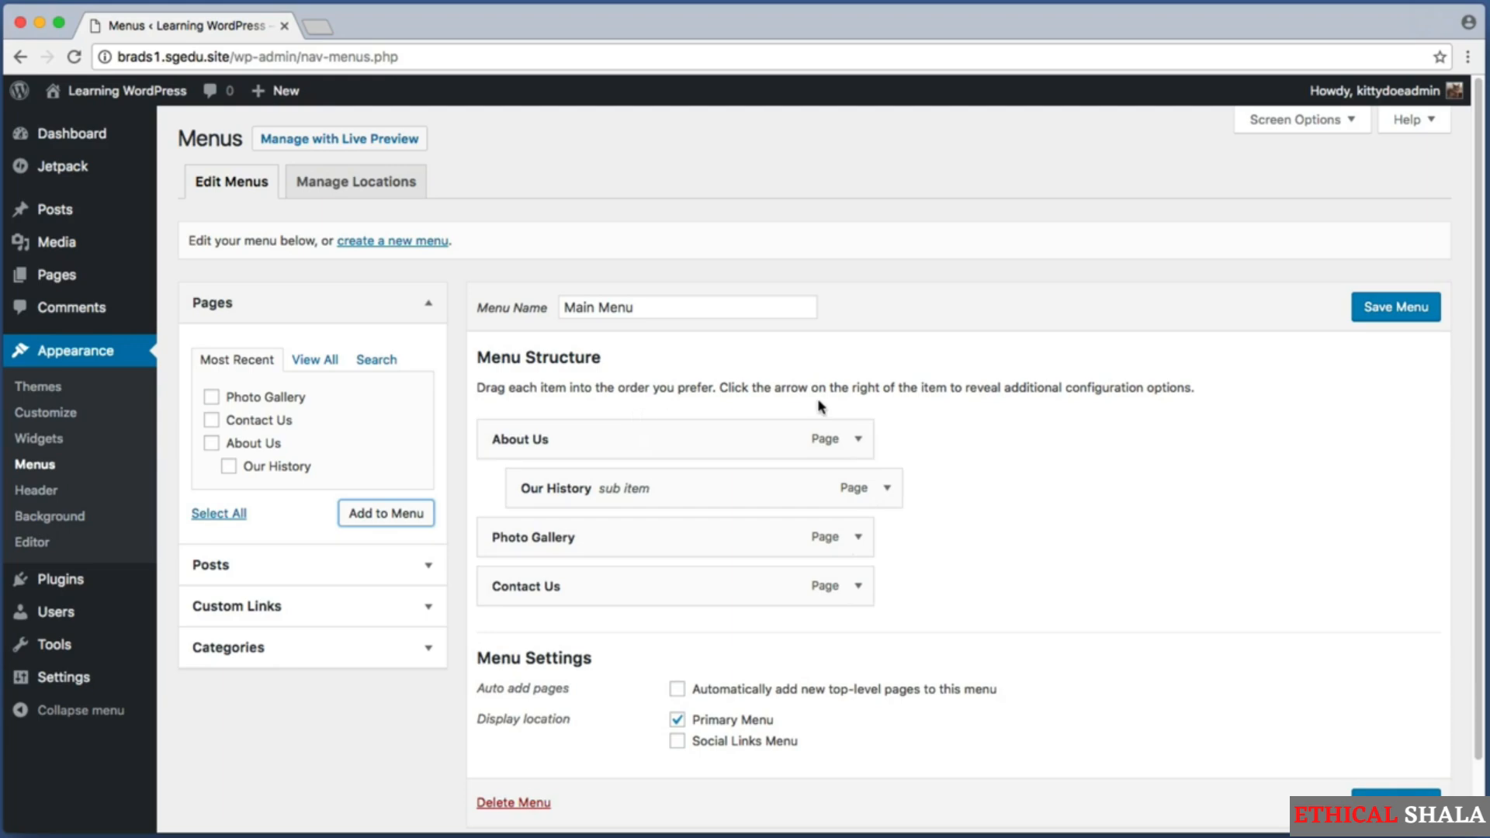
Save Main Menu with Our History nested beneath About Us.
{"action": "key", "text": "super+shift+4"}
{"action": "left_click_drag", "start_coordinate": [1306, 350], "coordinate": [1462, 281]}
{"action": "left_click", "coordinate": [1380, 314]}
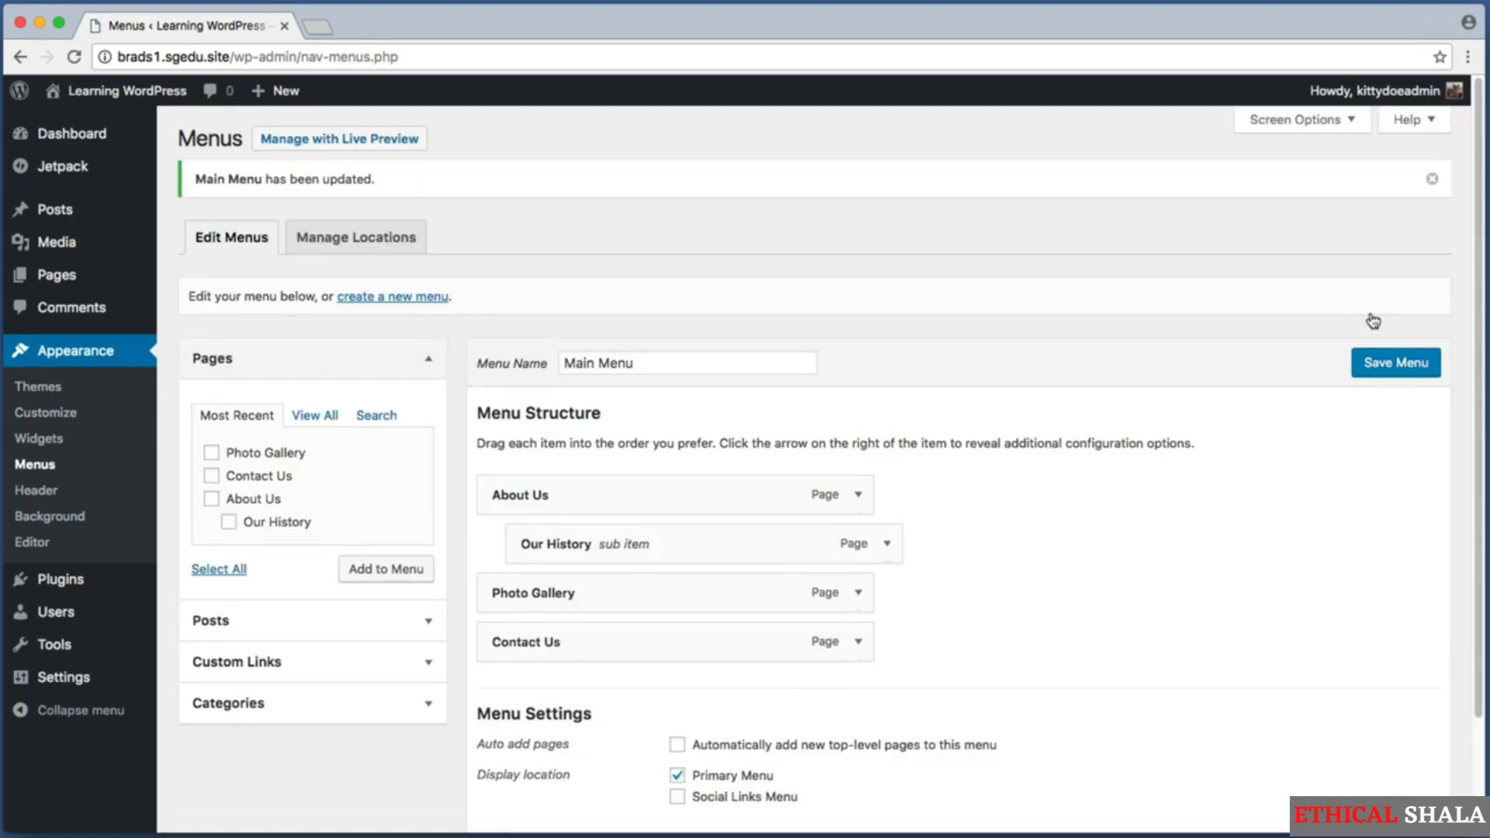
Visit the live site and open the Our History page from the About Us submenu.
{"action": "mouse_move", "coordinate": [113, 100]}
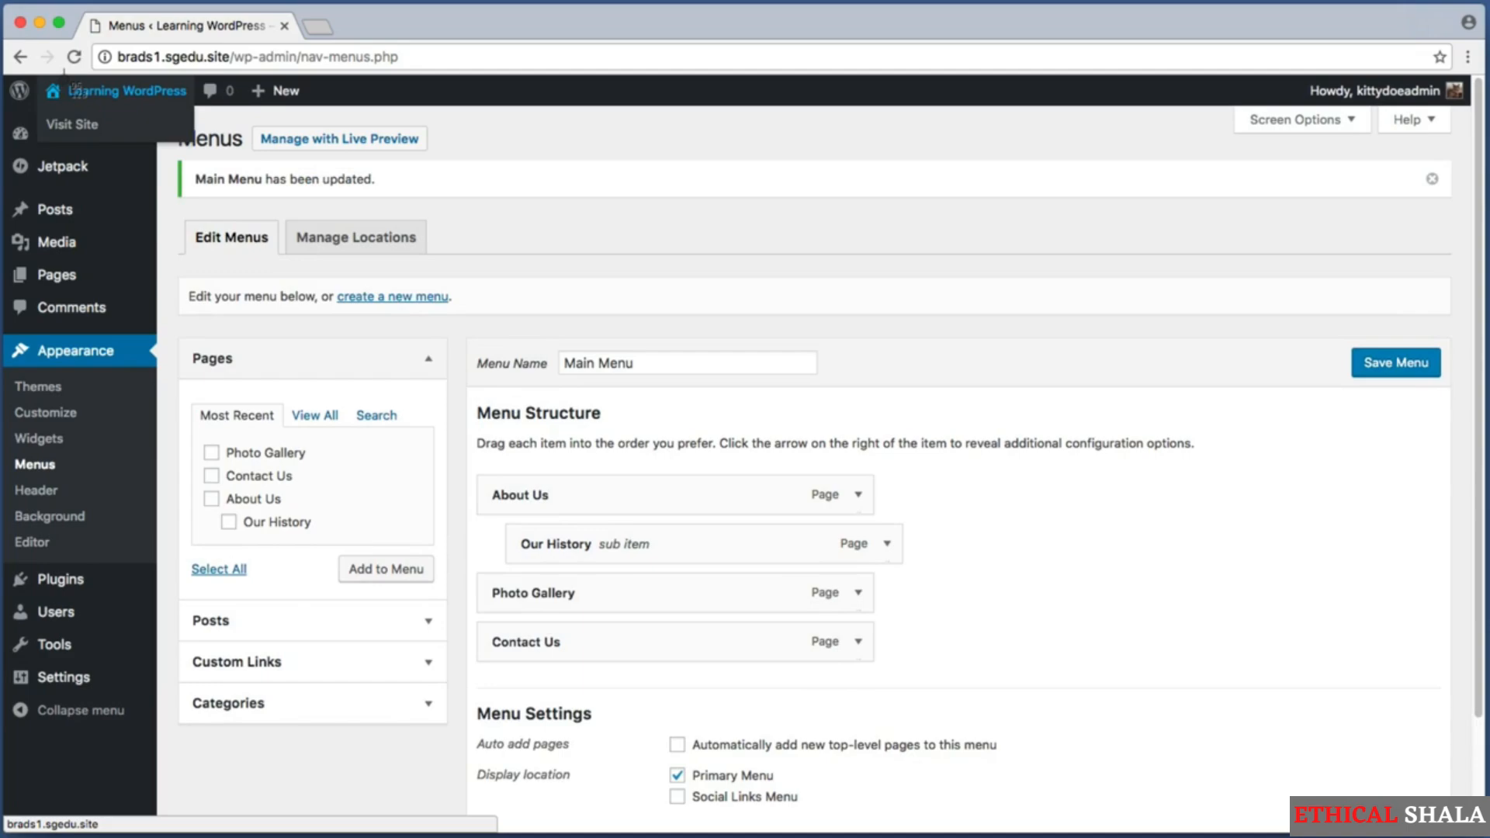
{"action": "left_click", "coordinate": [160, 102]}
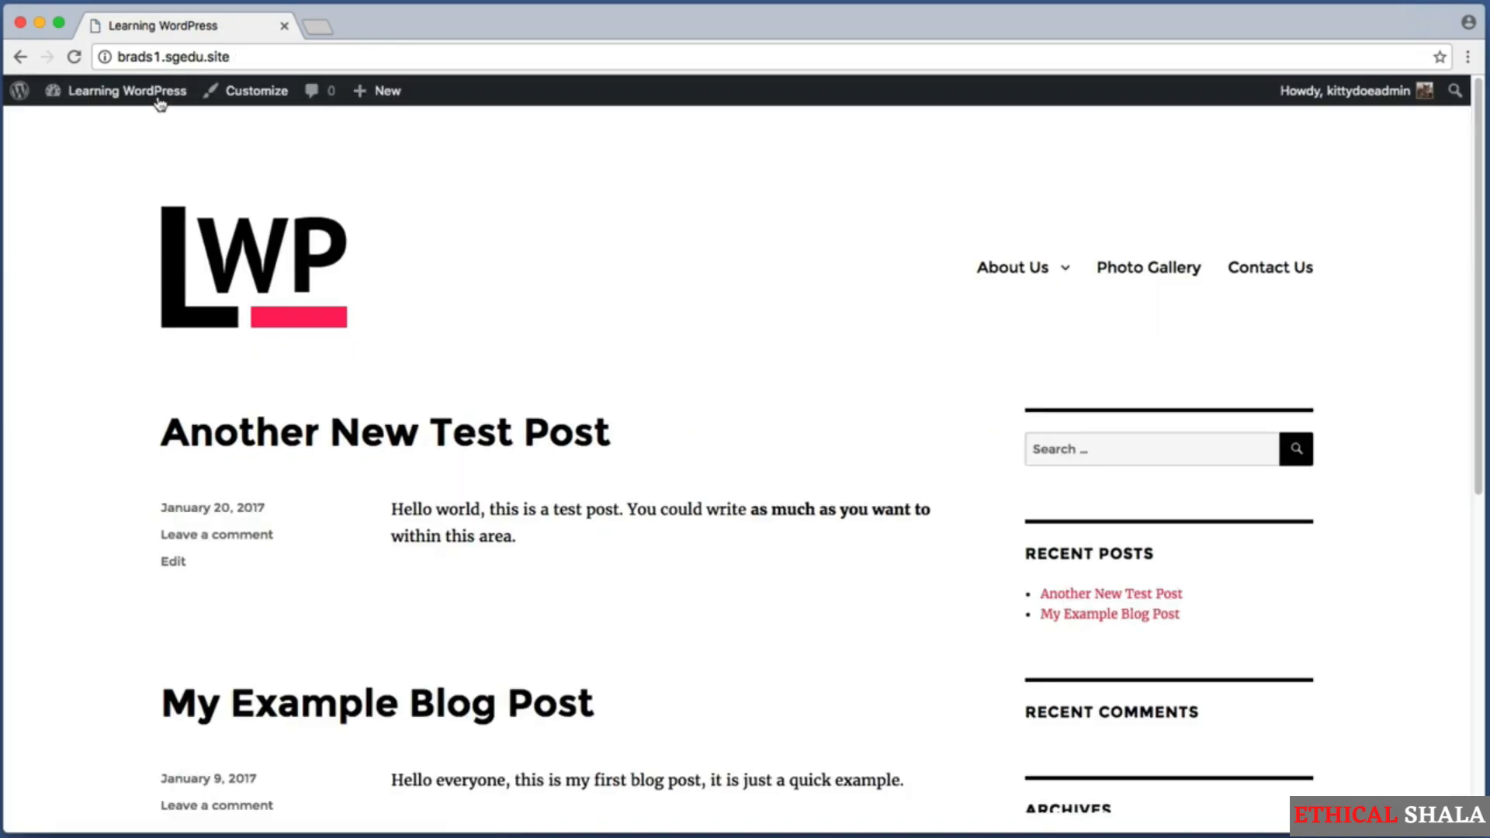
{"action": "key", "text": "super+shift+4"}
{"action": "left_click_drag", "start_coordinate": [964, 227], "coordinate": [1076, 296]}
{"action": "mouse_move", "coordinate": [1040, 269]}
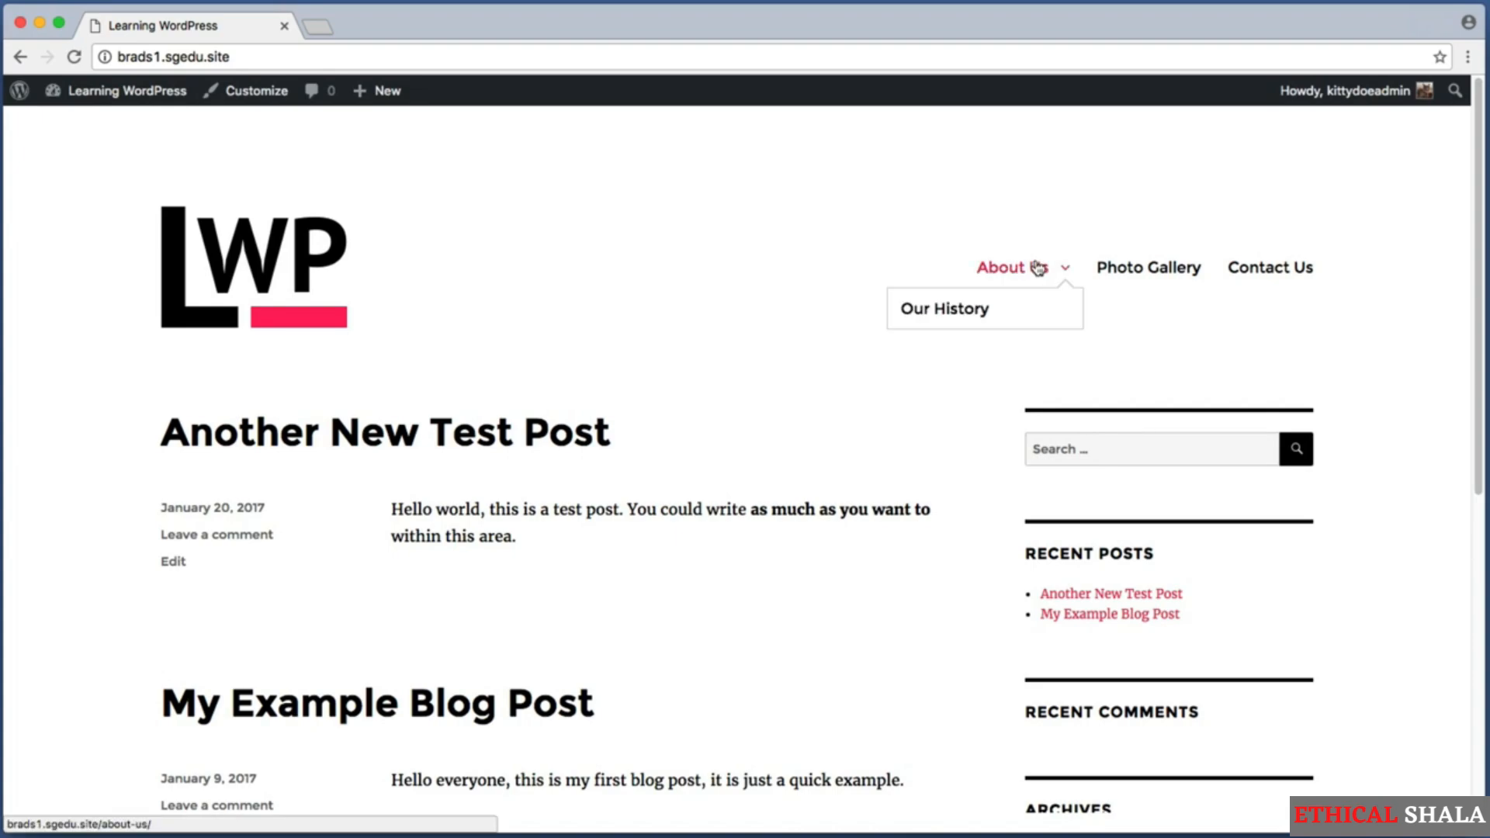
{"action": "left_click", "coordinate": [992, 313]}
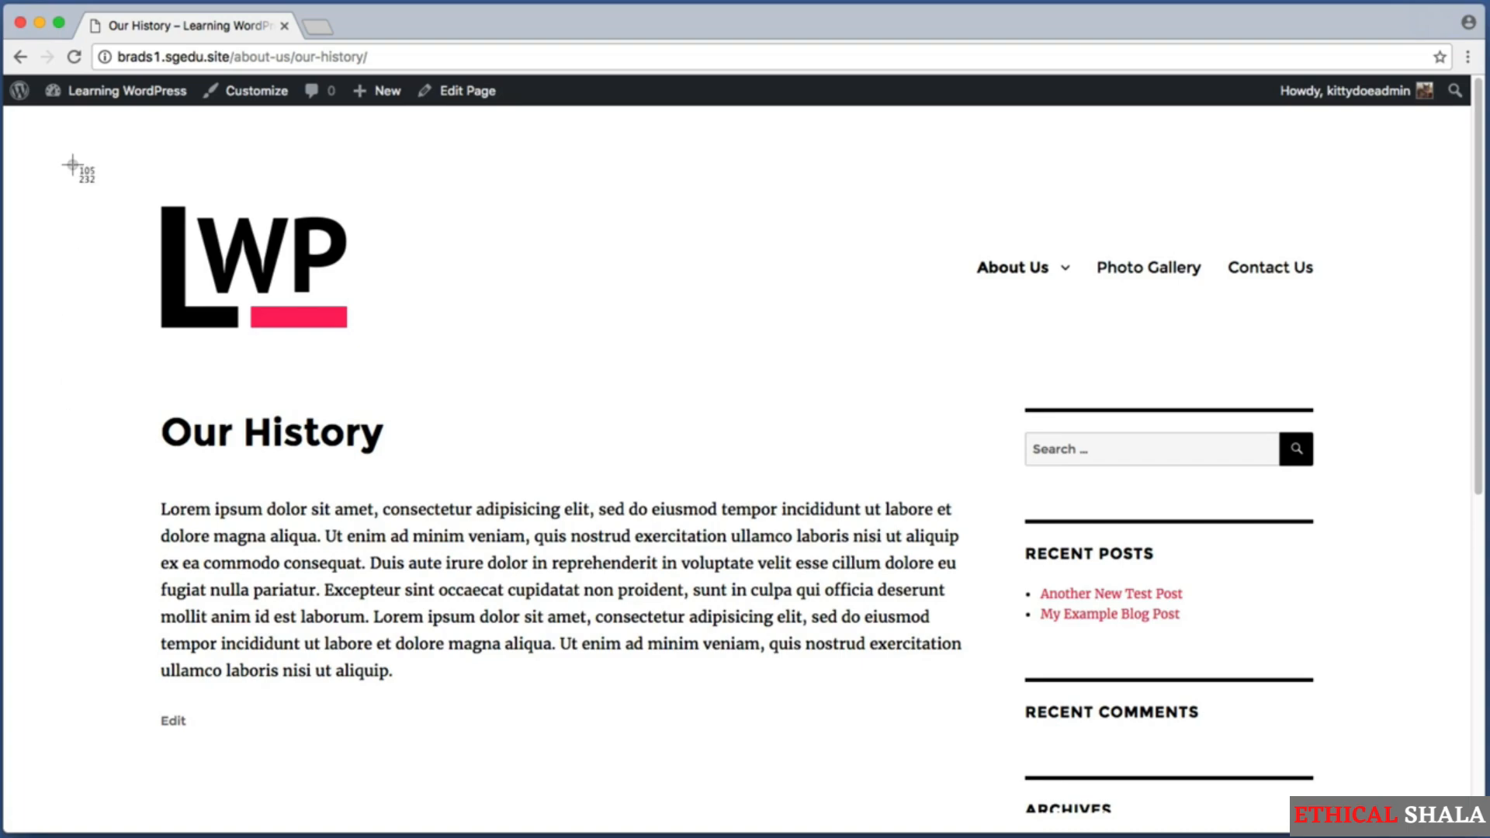
Return to the admin dashboard and start a new page titled How We Work.
{"action": "left_click", "coordinate": [140, 94]}
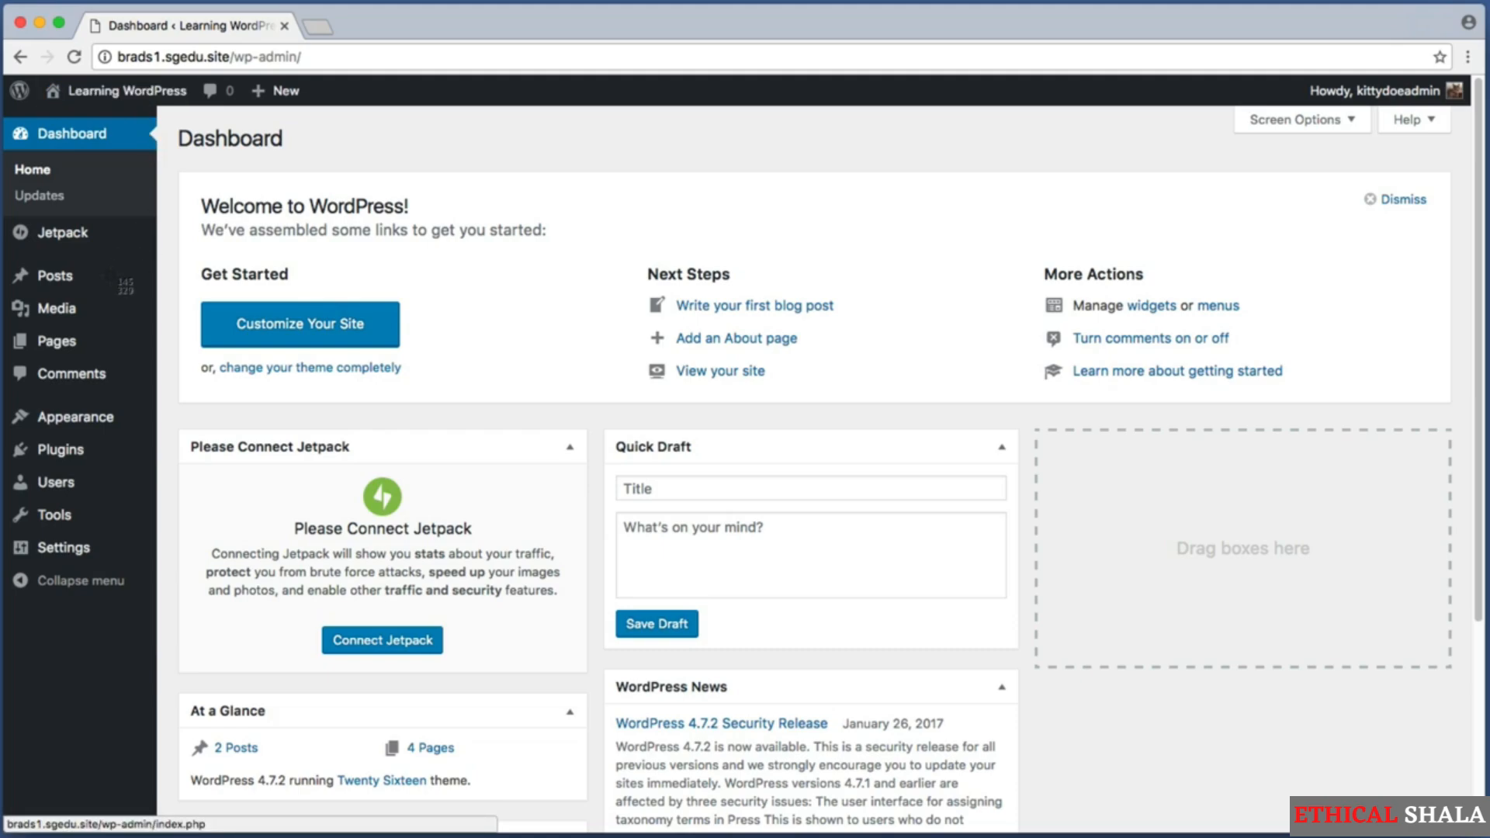
{"action": "mouse_move", "coordinate": [49, 351]}
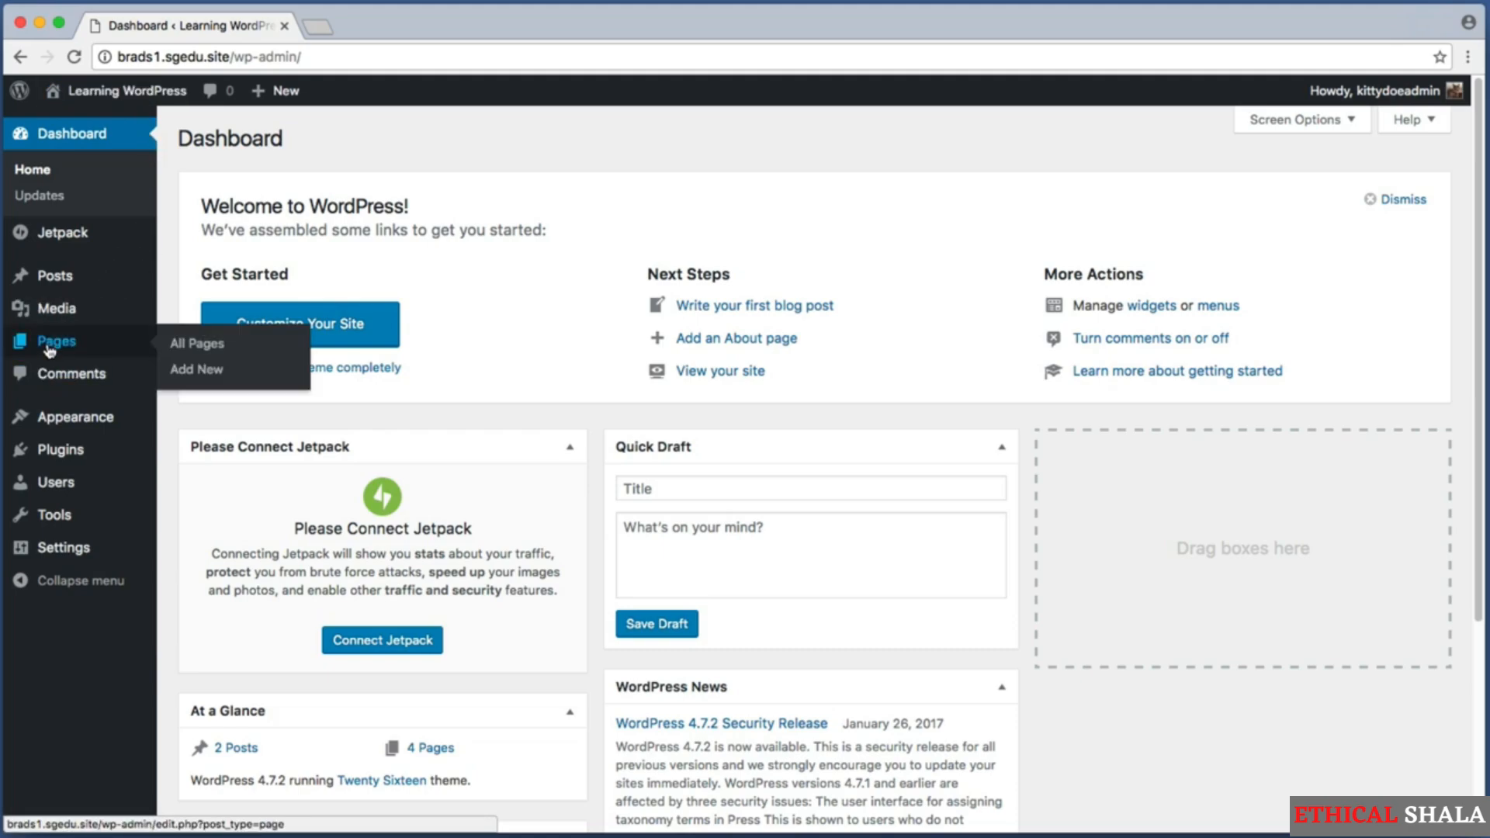
{"action": "left_click", "coordinate": [203, 373]}
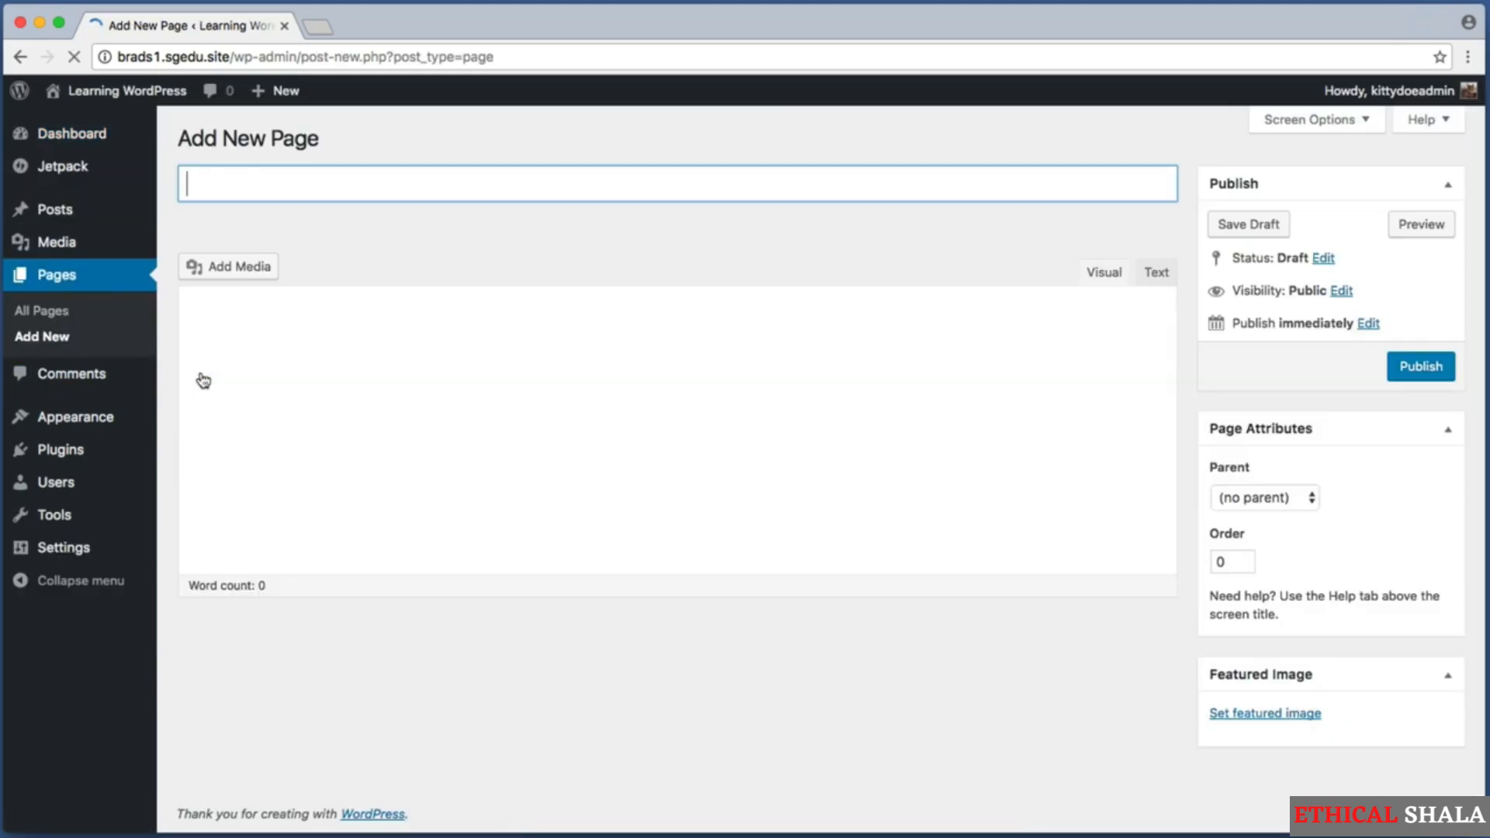
{"action": "type", "text": "H"}
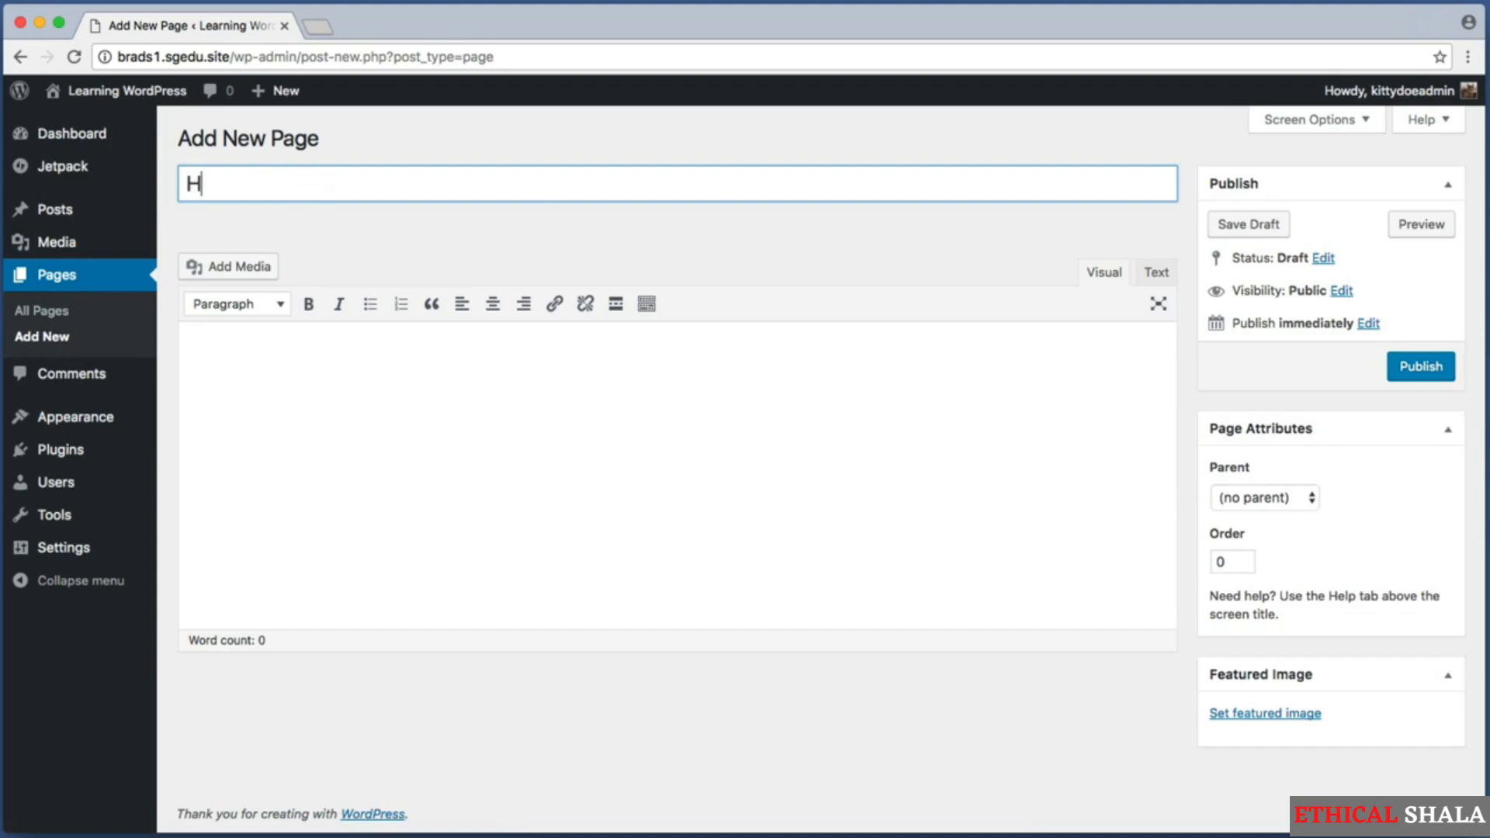
{"action": "type", "text": "ow We Work"}
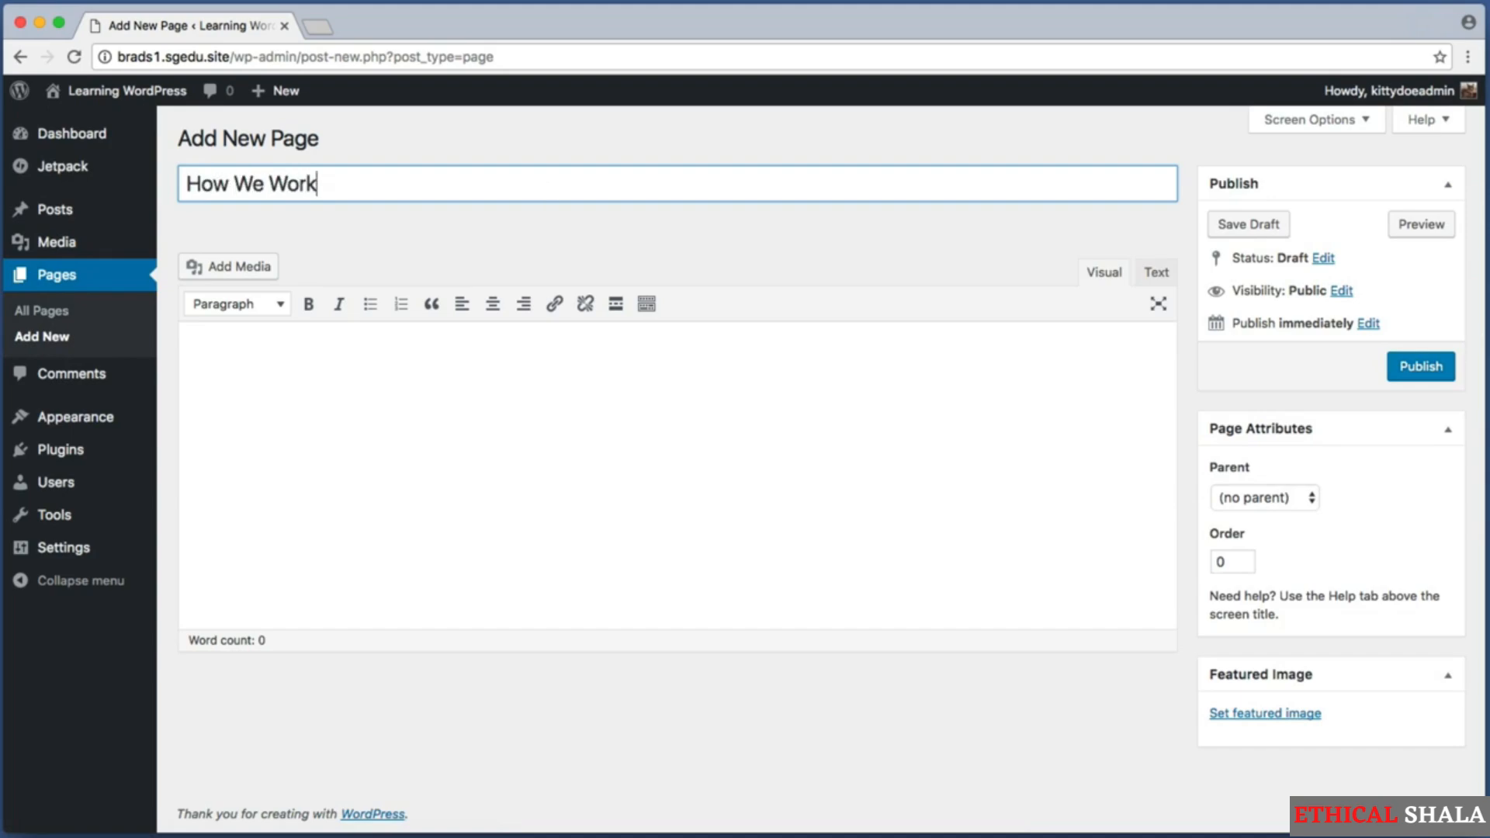
Paste the copied Lorem ipsum paragraph into the body of the How We Work page.
{"action": "left_click", "coordinate": [426, 399]}
{"action": "right_click", "coordinate": [385, 380]}
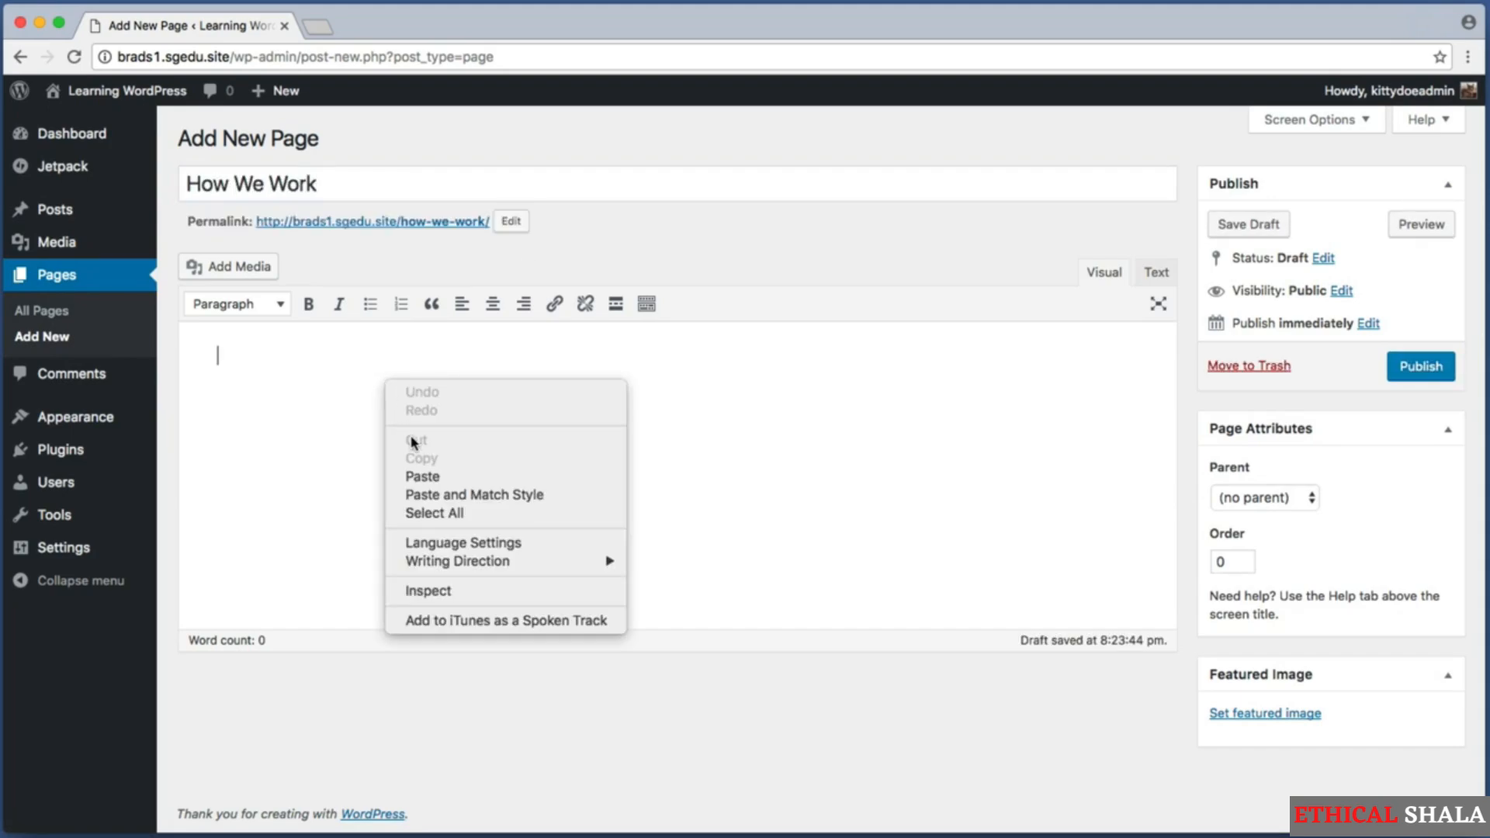
{"action": "left_click", "coordinate": [420, 477]}
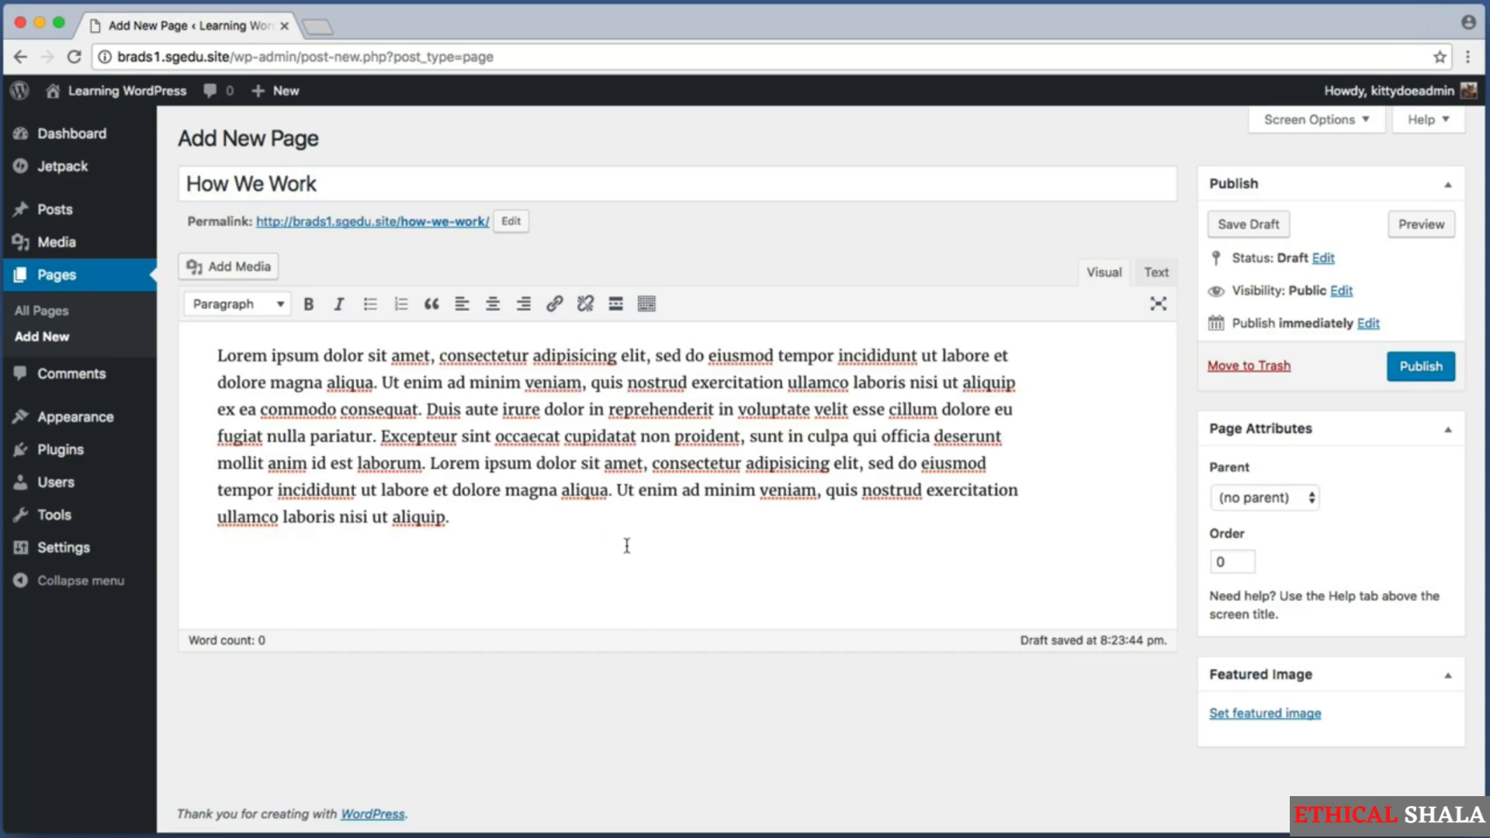
Set About Us as the parent of the How We Work page and publish it.
{"action": "key", "text": "super+shift+4"}
{"action": "left_click_drag", "start_coordinate": [1187, 396], "coordinate": [1473, 595]}
{"action": "left_click", "coordinate": [1292, 500]}
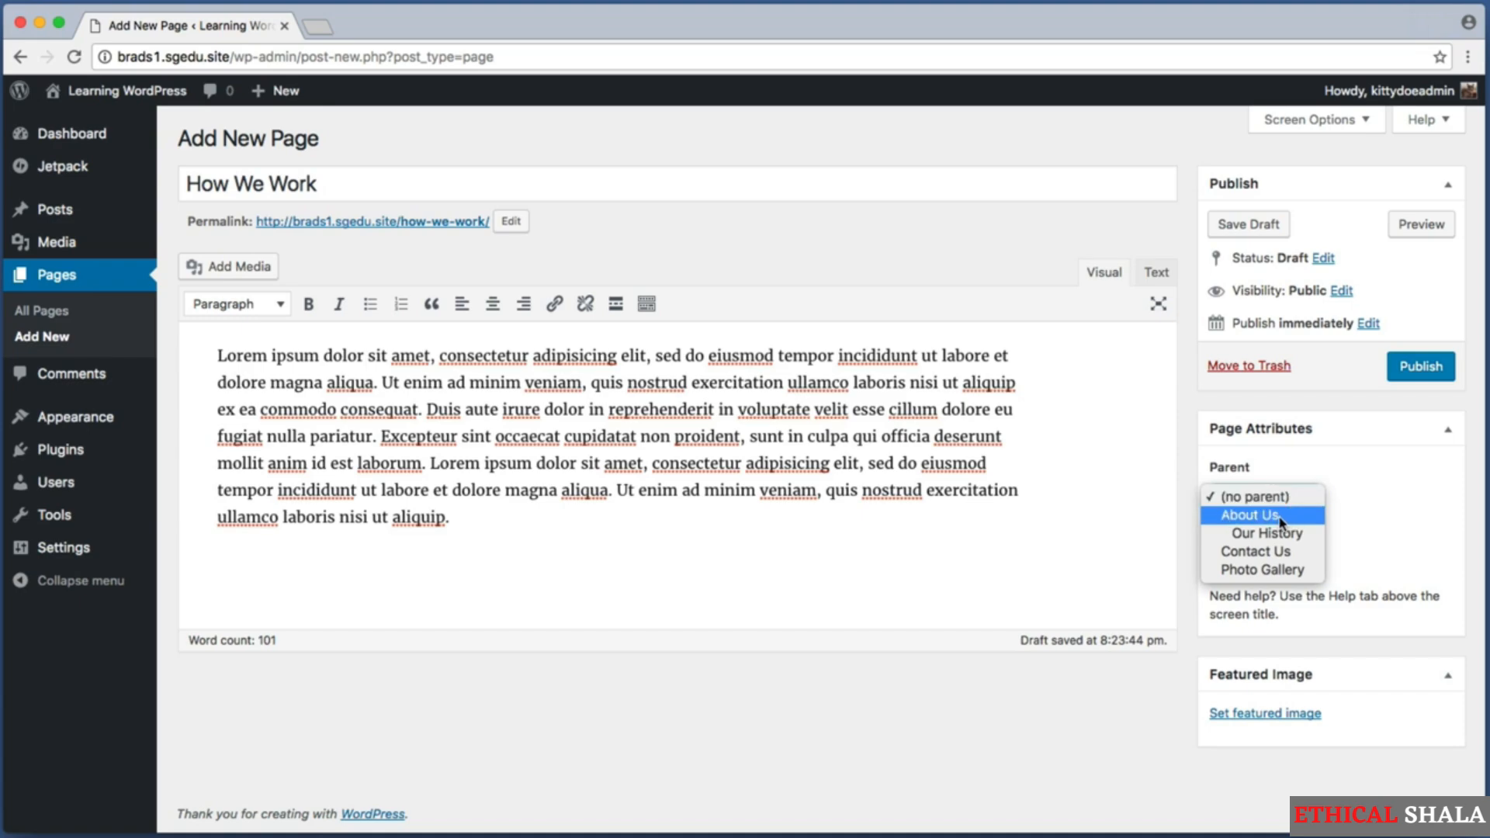
{"action": "left_click", "coordinate": [1280, 517]}
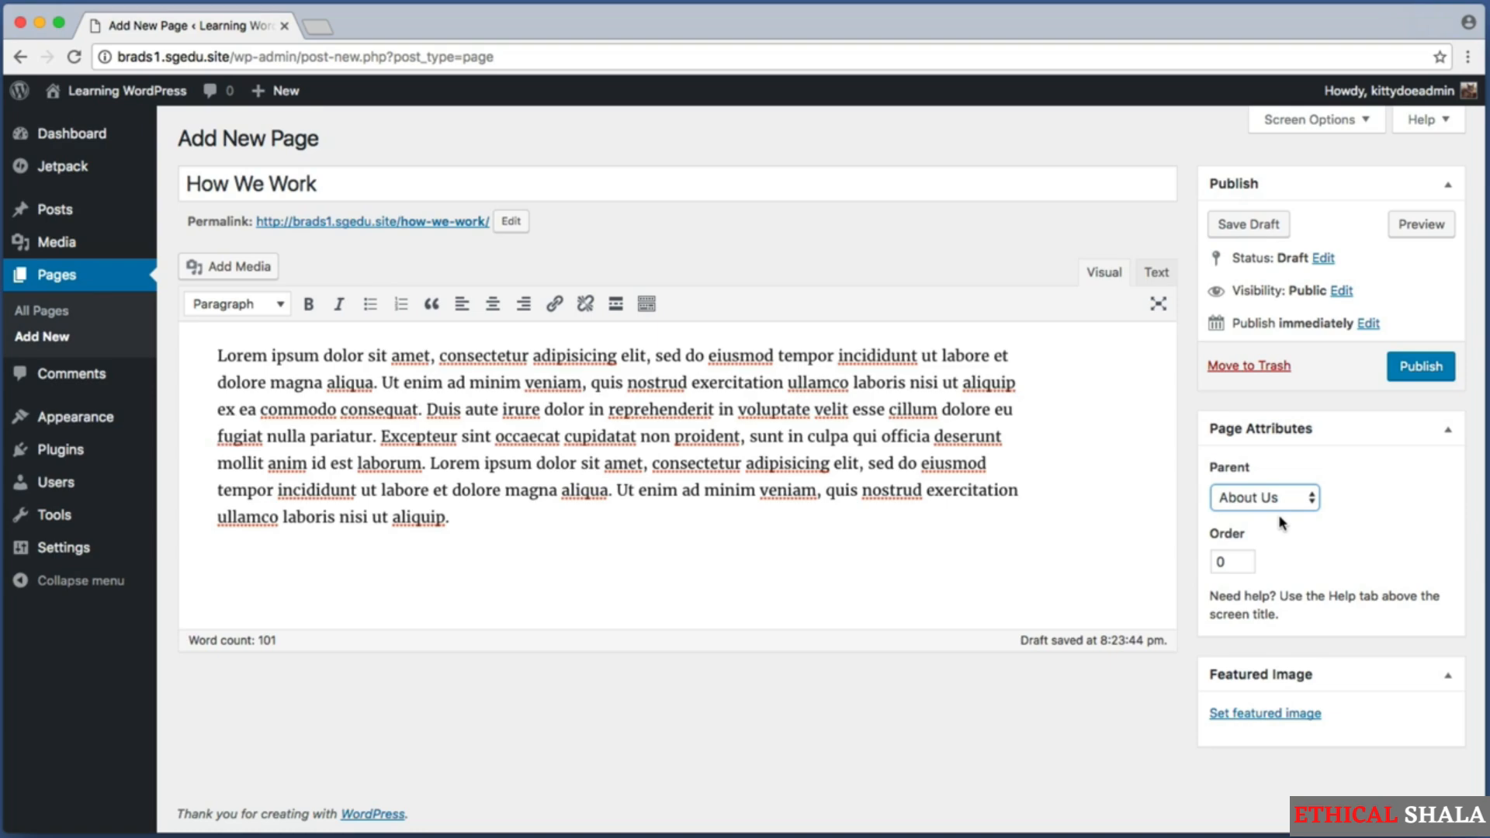
{"action": "left_click", "coordinate": [1412, 370]}
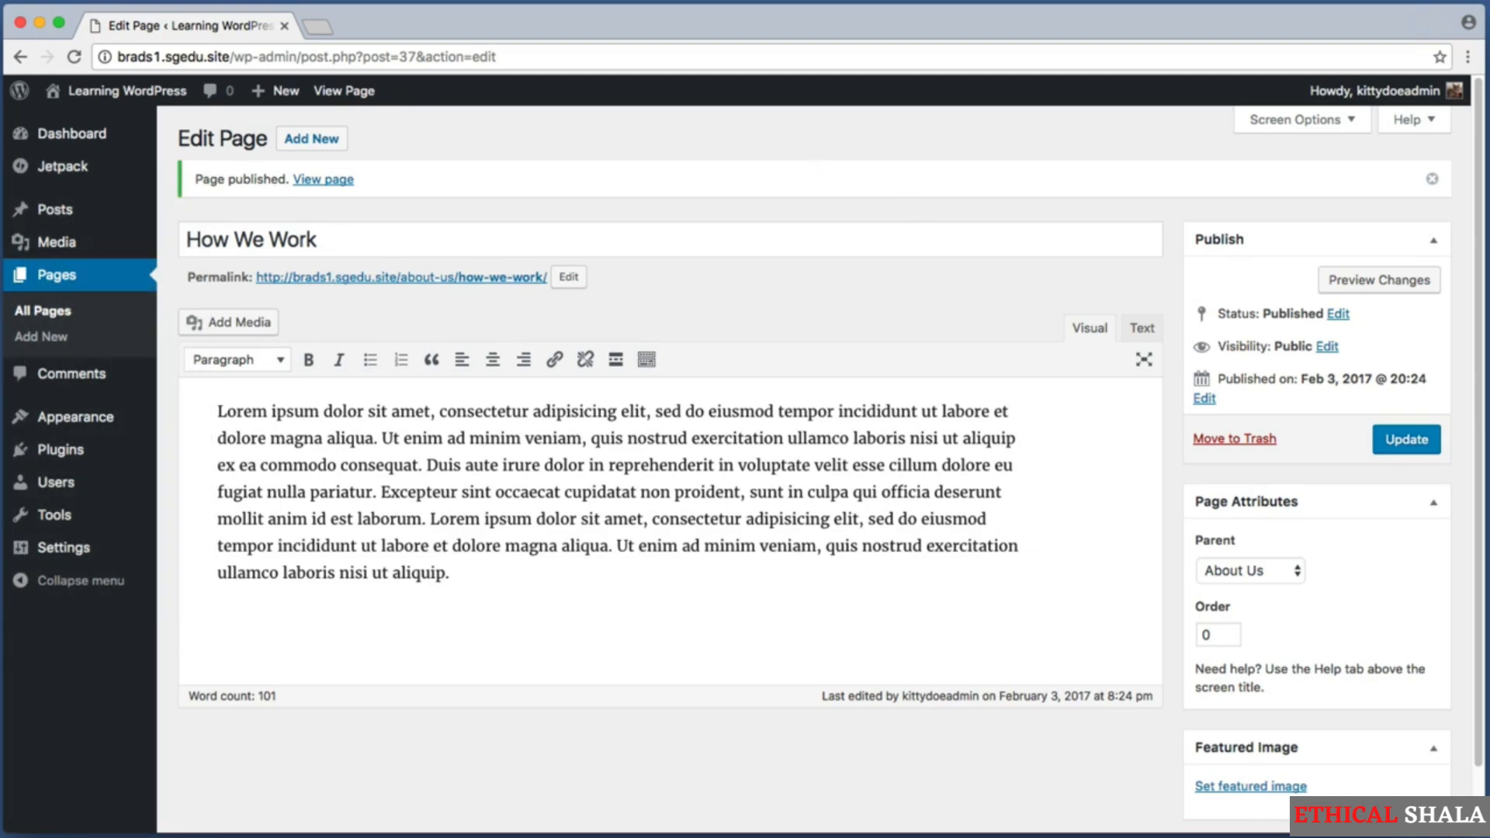
Open the menu editor and add the How We Work page to Main Menu.
{"action": "mouse_move", "coordinate": [139, 422]}
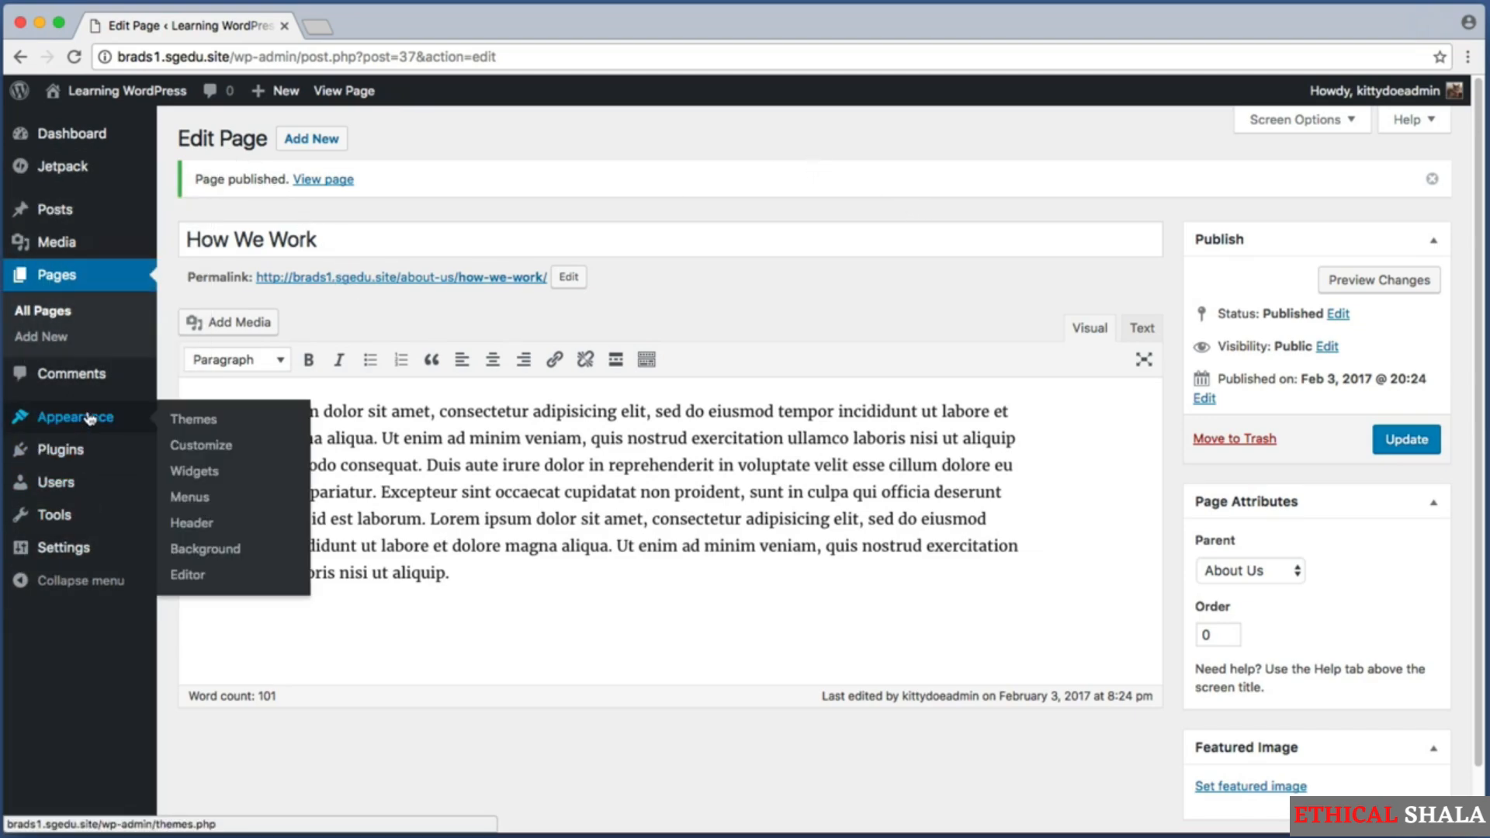
{"action": "left_click", "coordinate": [208, 505]}
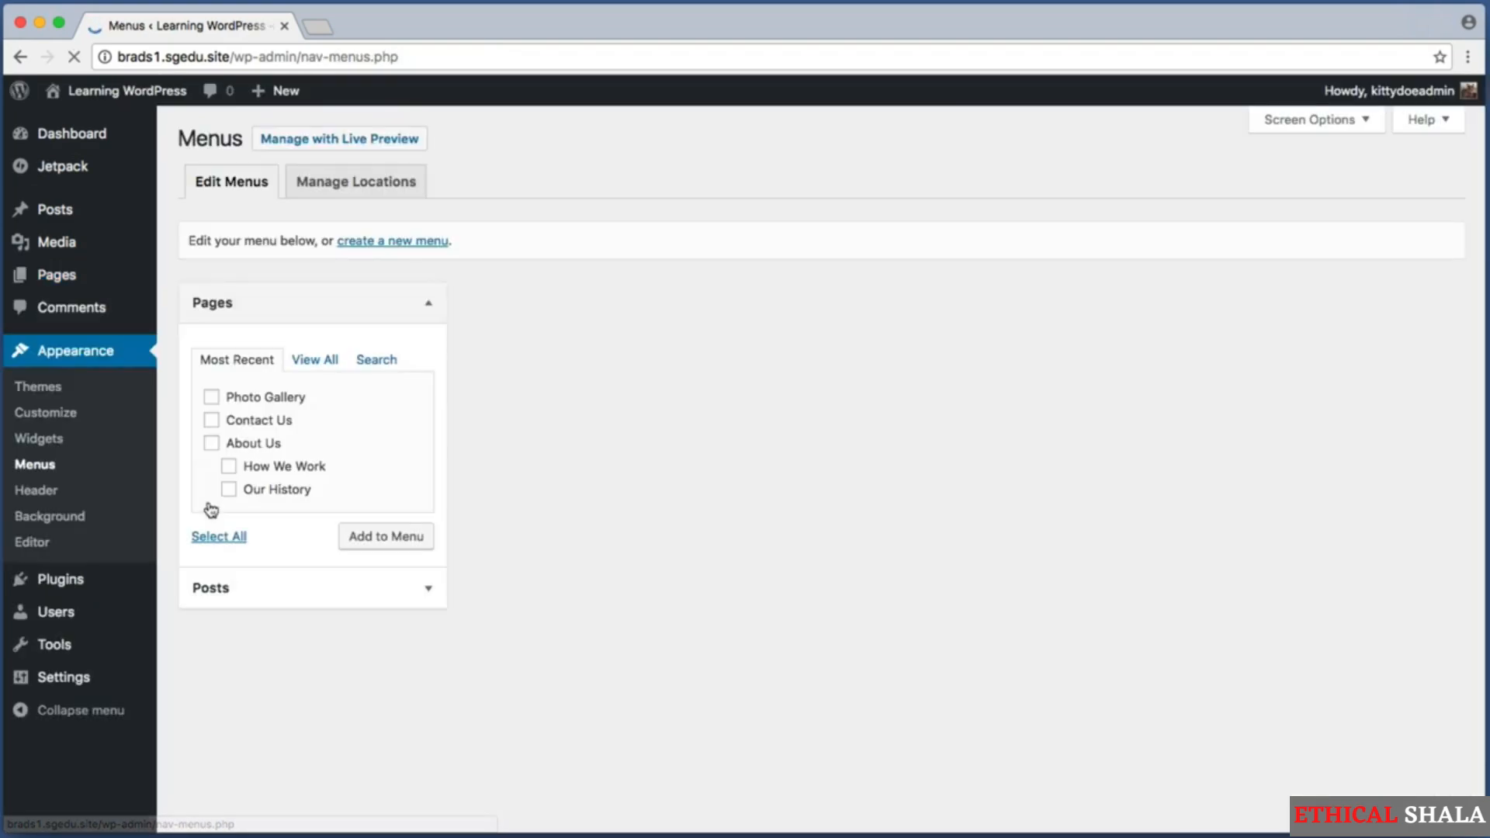
{"action": "key", "text": "super+shift+4"}
{"action": "left_click_drag", "start_coordinate": [464, 271], "coordinate": [178, 519]}
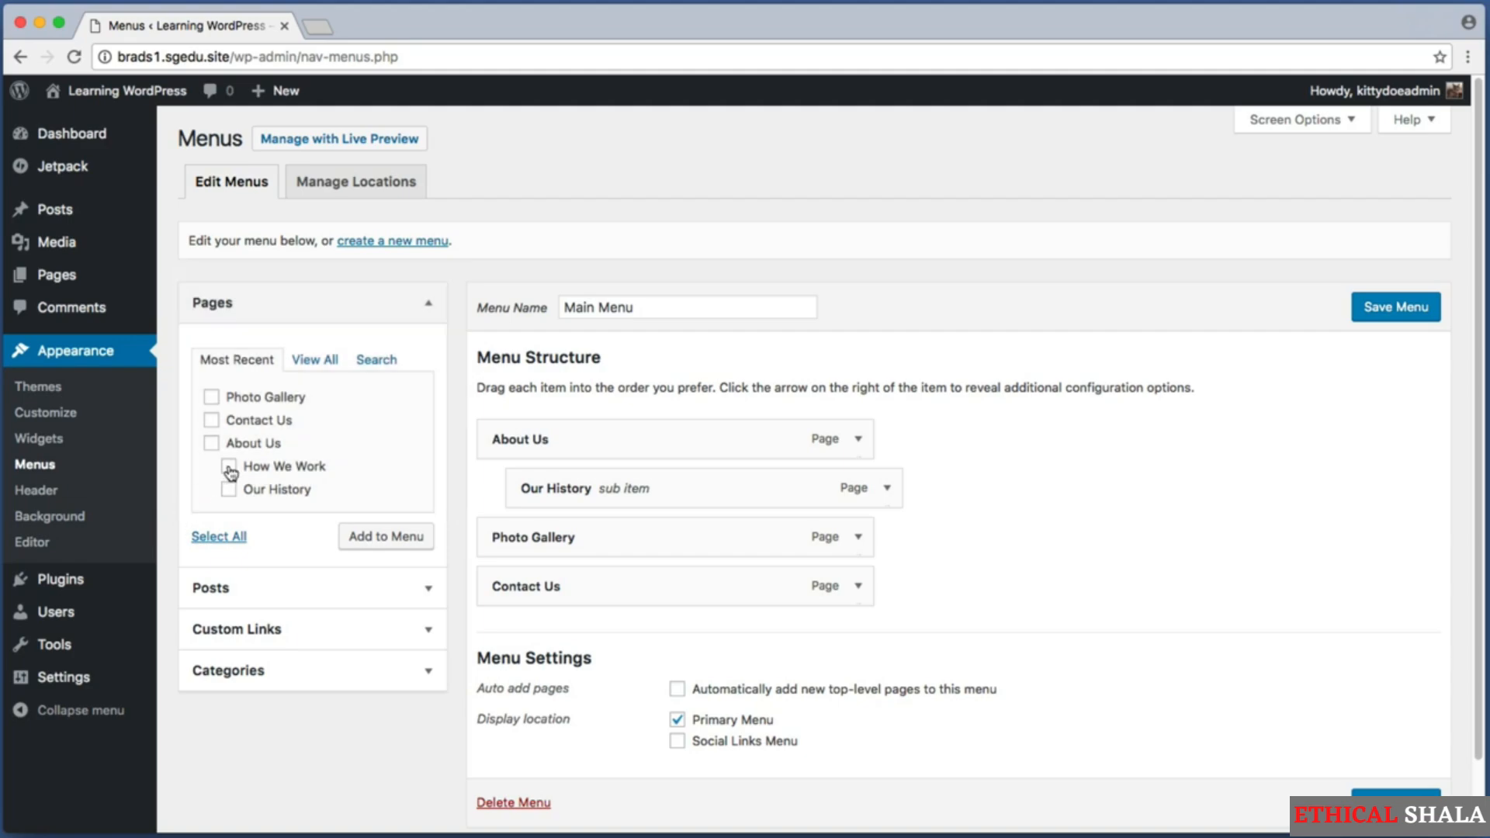
{"action": "left_click", "coordinate": [380, 543]}
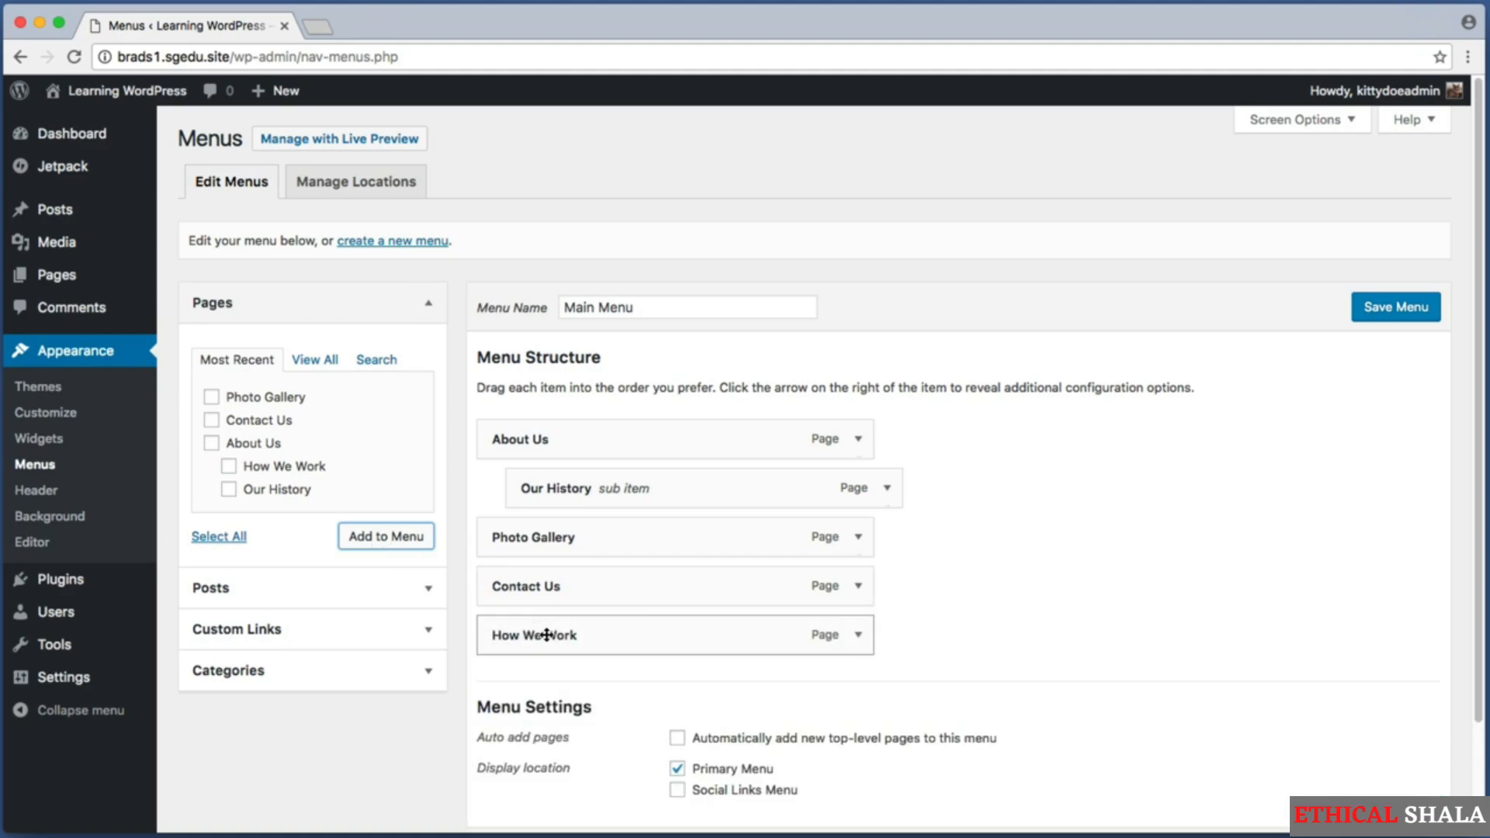
Move How We Work directly beneath Our History as a sub item of About Us and save Main Menu.
{"action": "left_click_drag", "start_coordinate": [538, 635], "coordinate": [579, 539]}
{"action": "key", "text": "super+shift+4"}
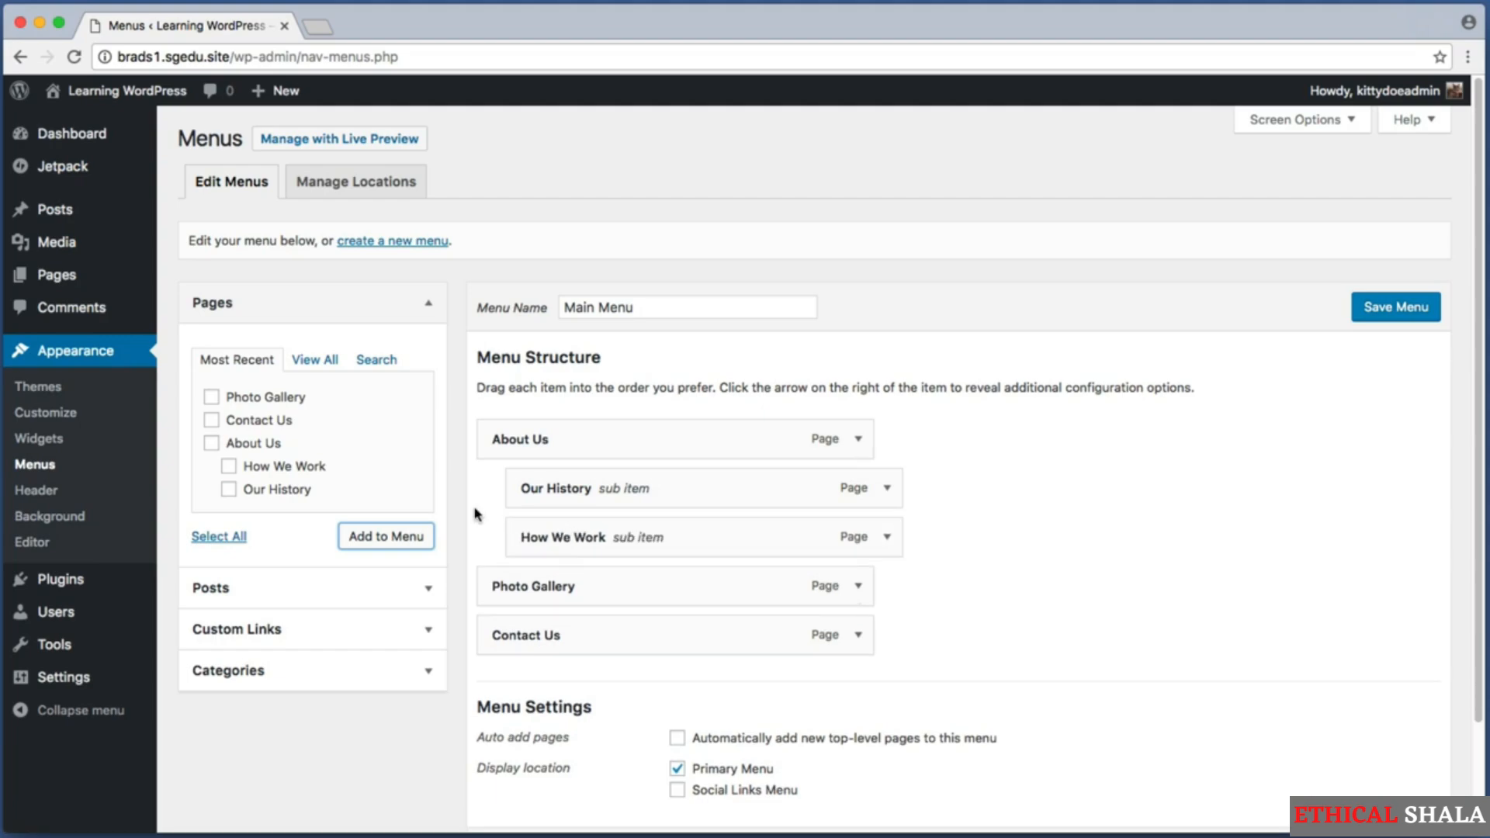
{"action": "left_click_drag", "start_coordinate": [475, 512], "coordinate": [508, 560]}
{"action": "key", "text": "super+shift+4"}
{"action": "left_click_drag", "start_coordinate": [479, 417], "coordinate": [510, 535]}
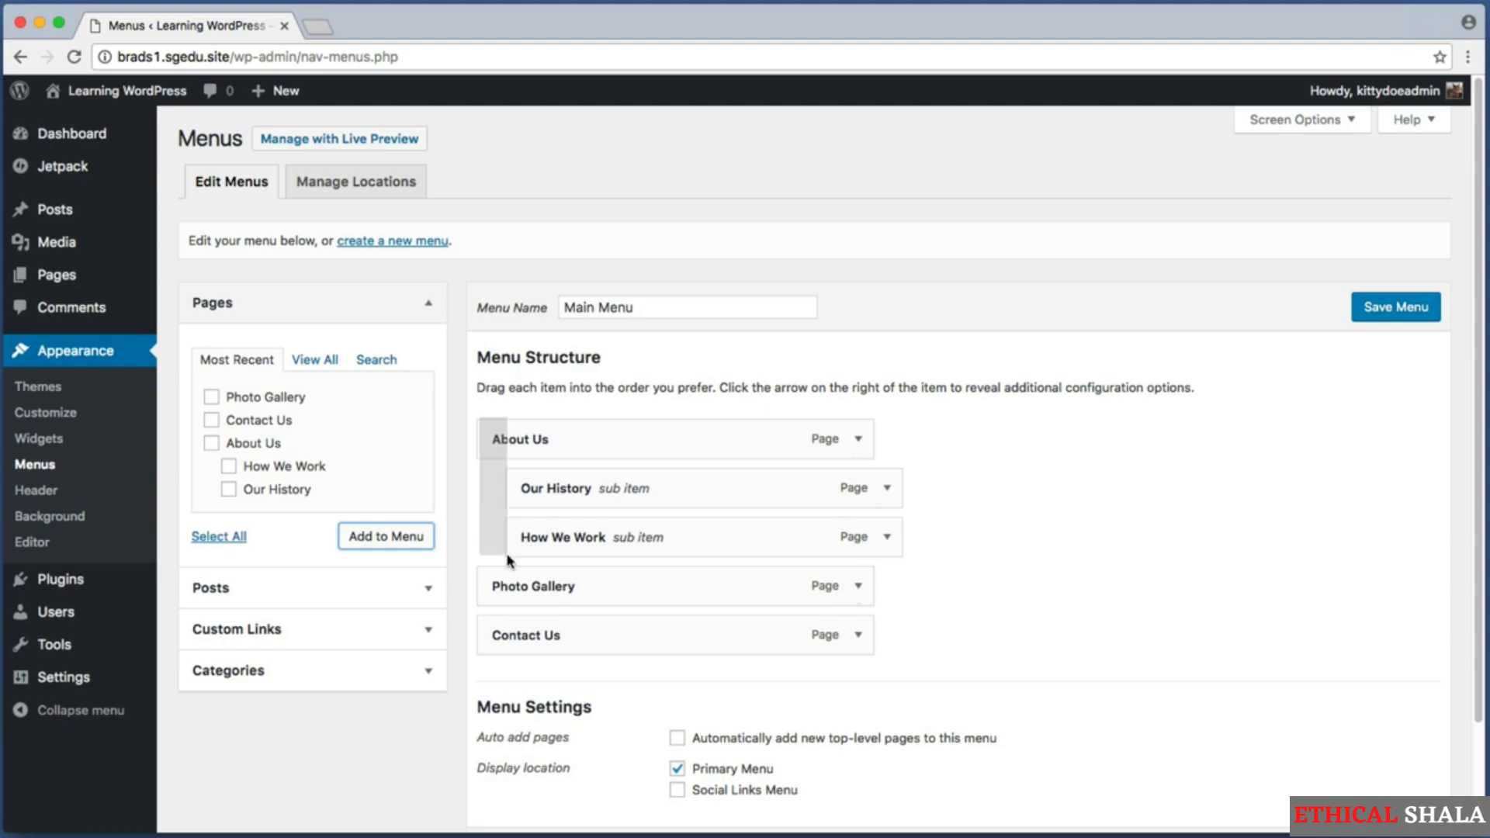
{"action": "left_click", "coordinate": [1420, 321]}
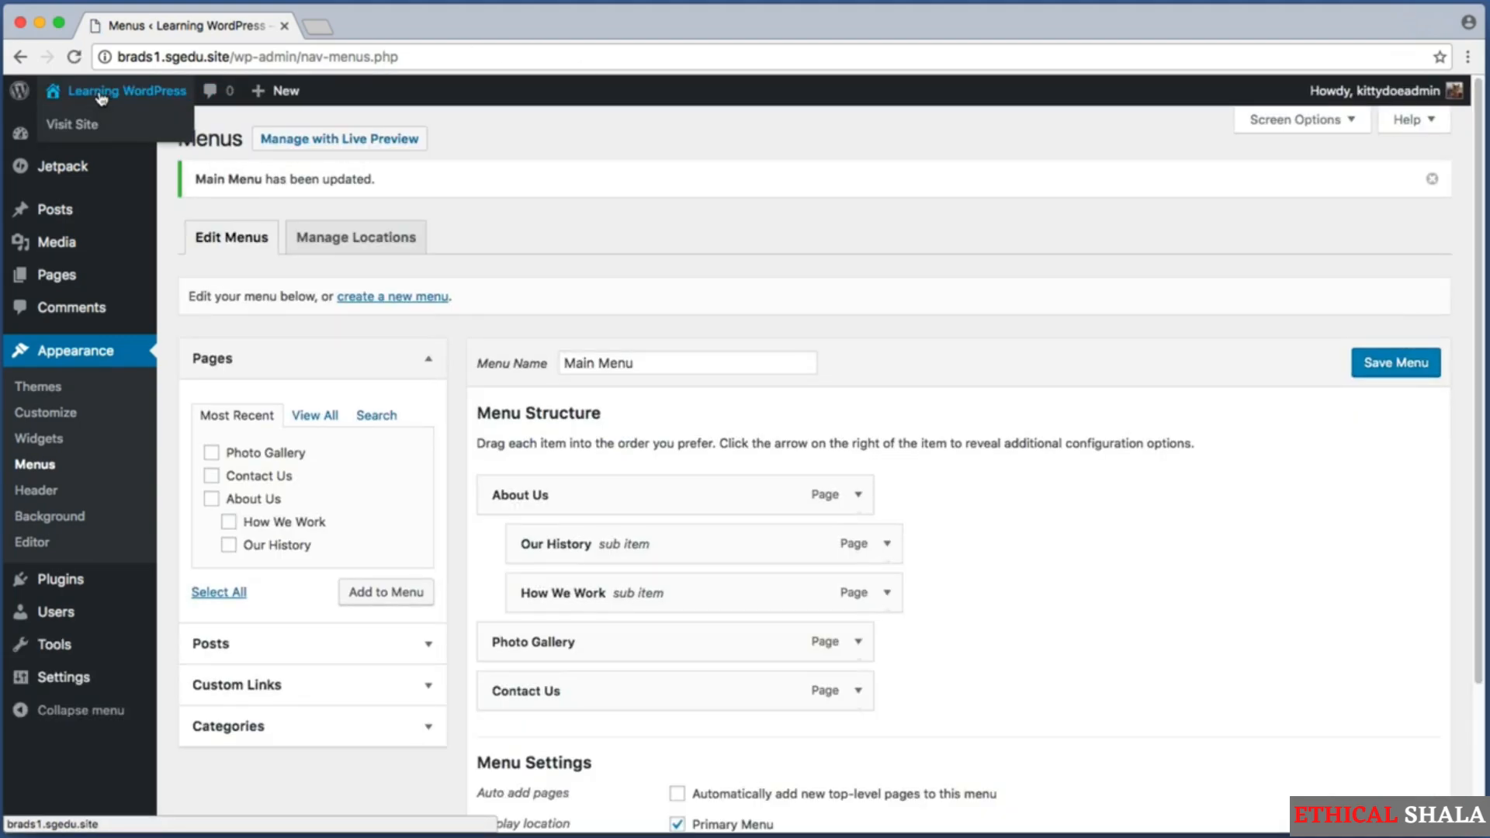
Visit the live site and open the About Us page from its navigation menu.
{"action": "left_click", "coordinate": [101, 92]}
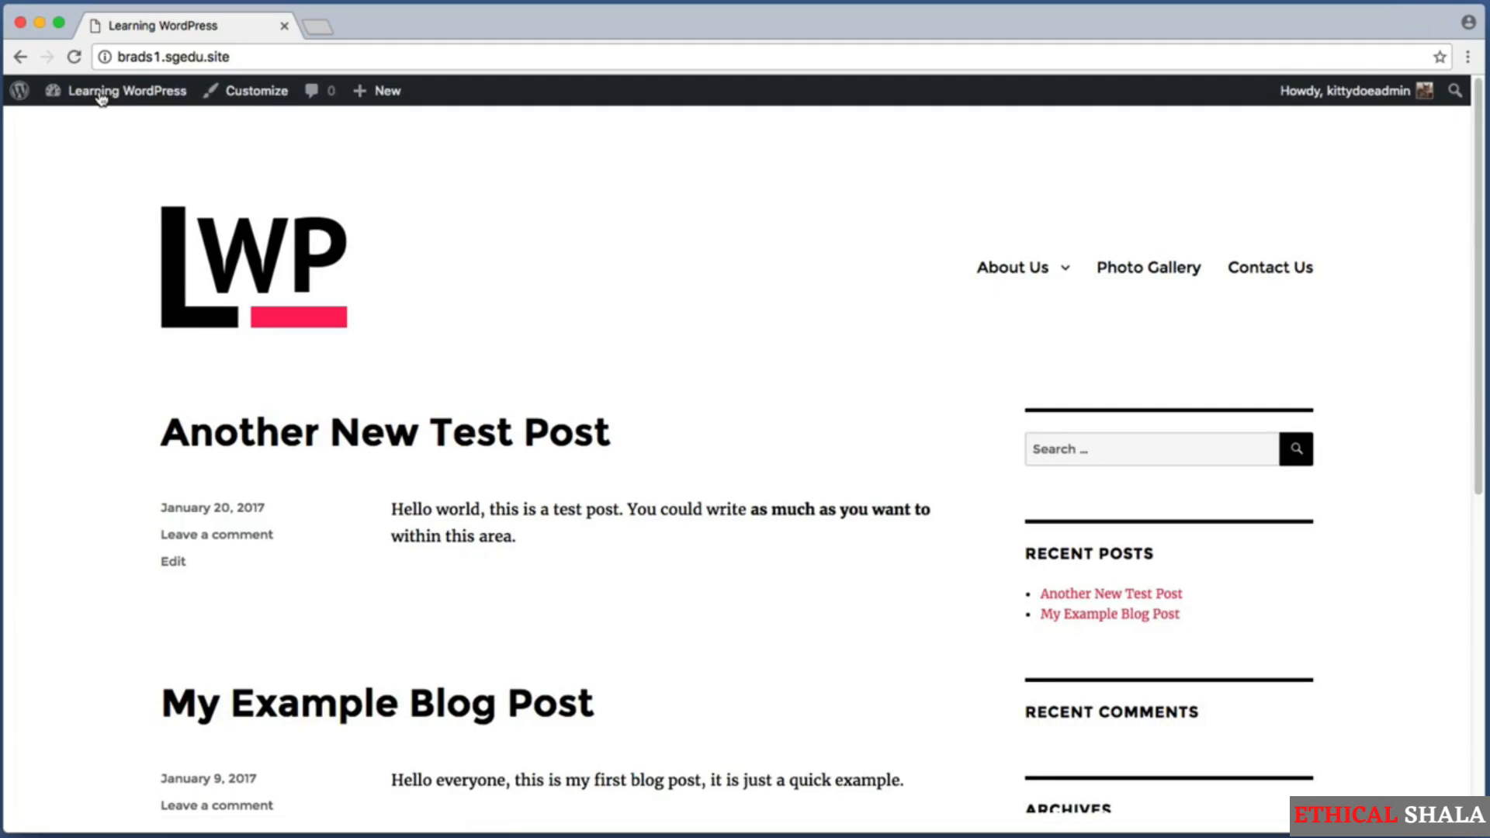
{"action": "left_click", "coordinate": [1029, 273]}
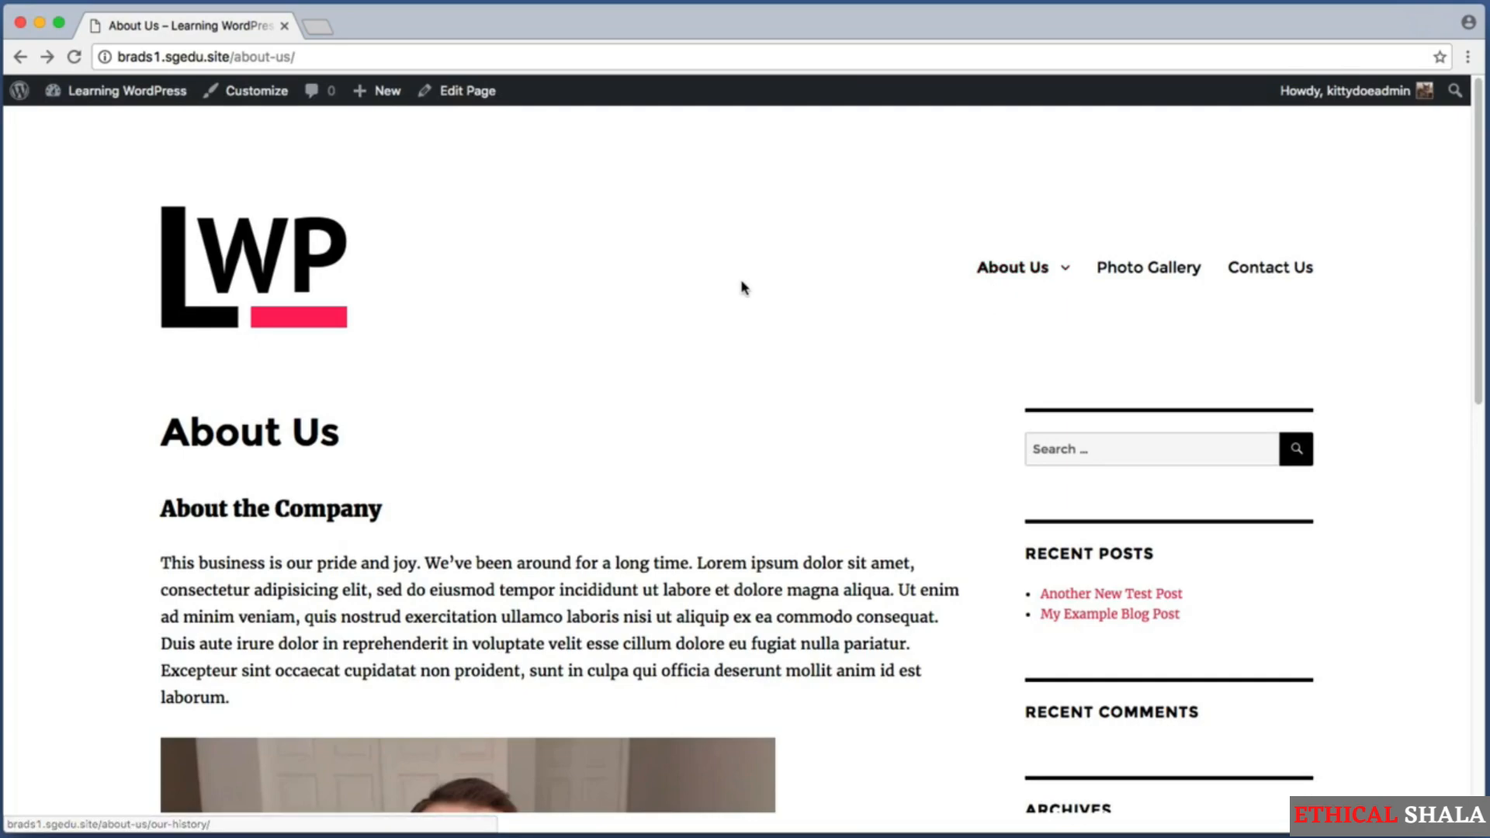
{"action": "key", "text": "super+shift+4"}
{"action": "left_click_drag", "start_coordinate": [931, 239], "coordinate": [1085, 303]}
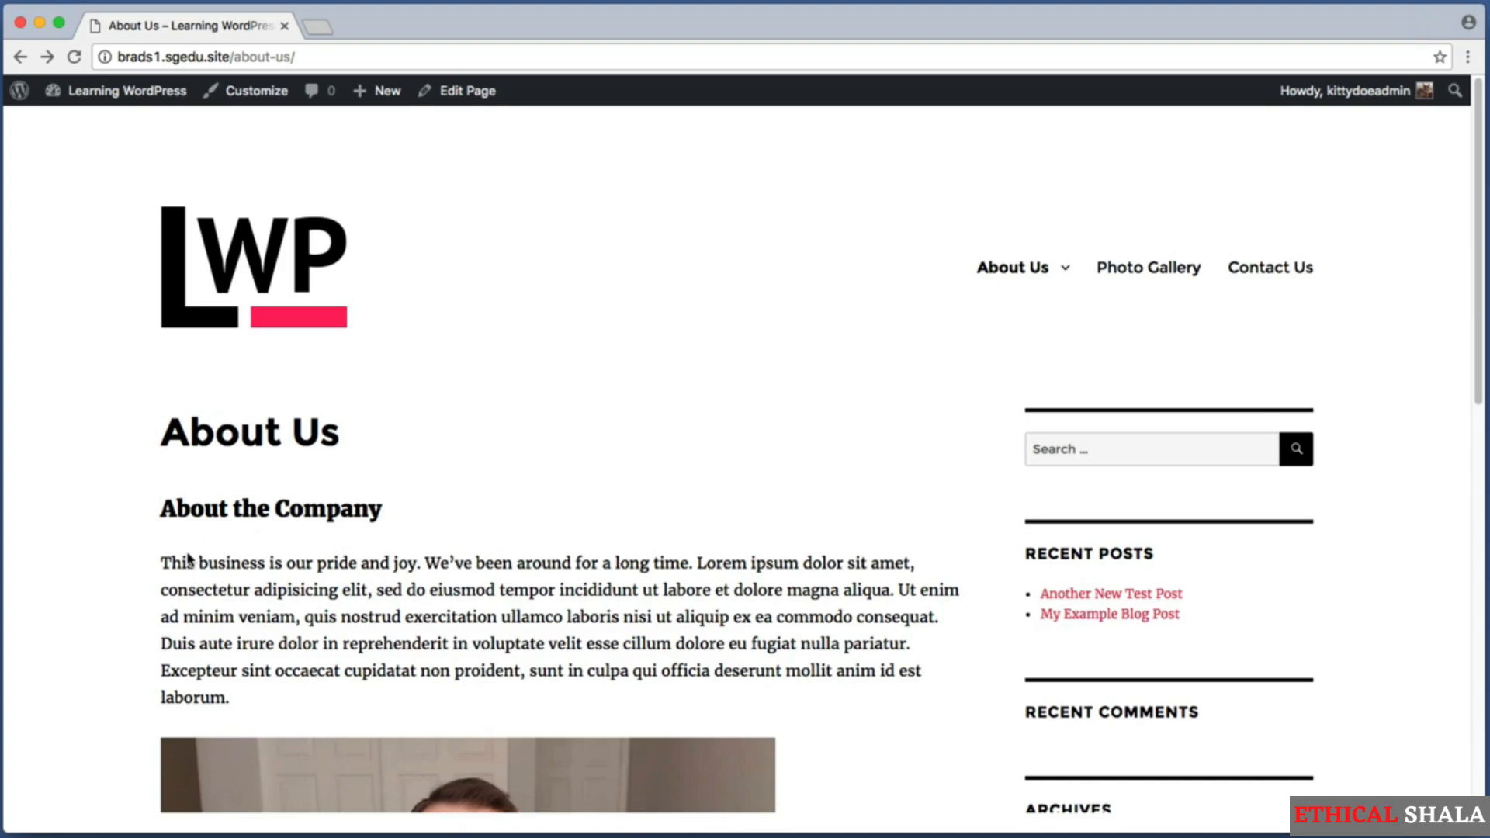
Examine the About Us page content from the company introduction down to the area below the About Me section.
{"action": "key", "text": "super+shift+4"}
{"action": "left_click_drag", "start_coordinate": [233, 559], "coordinate": [191, 564]}
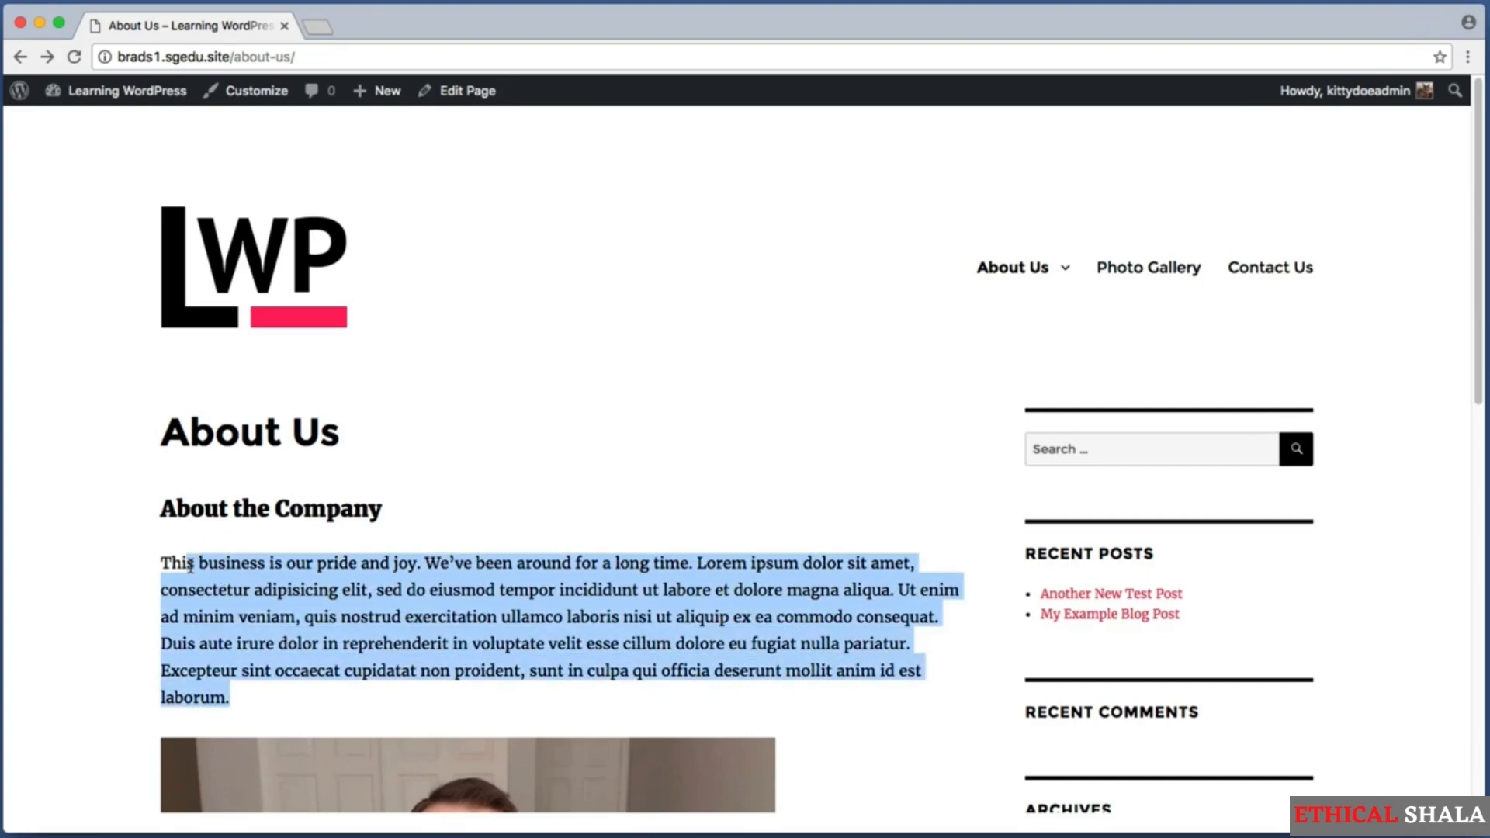
{"action": "left_click", "coordinate": [123, 543]}
{"action": "scroll", "coordinate": [63, 500], "scroll_direction": "down", "scroll_amount": 1}
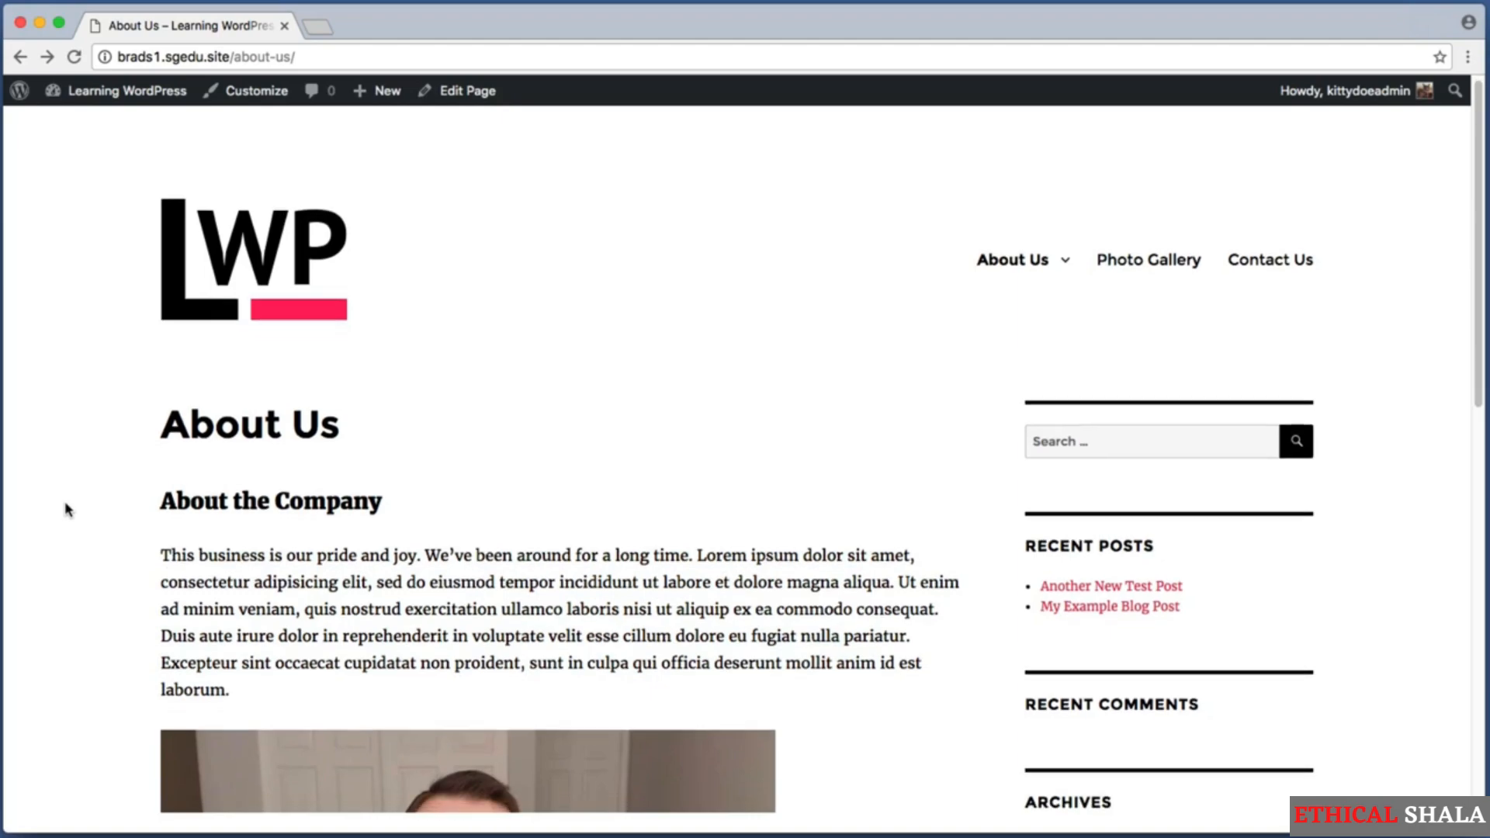
{"action": "scroll", "coordinate": [69, 504], "scroll_direction": "down", "scroll_amount": 10}
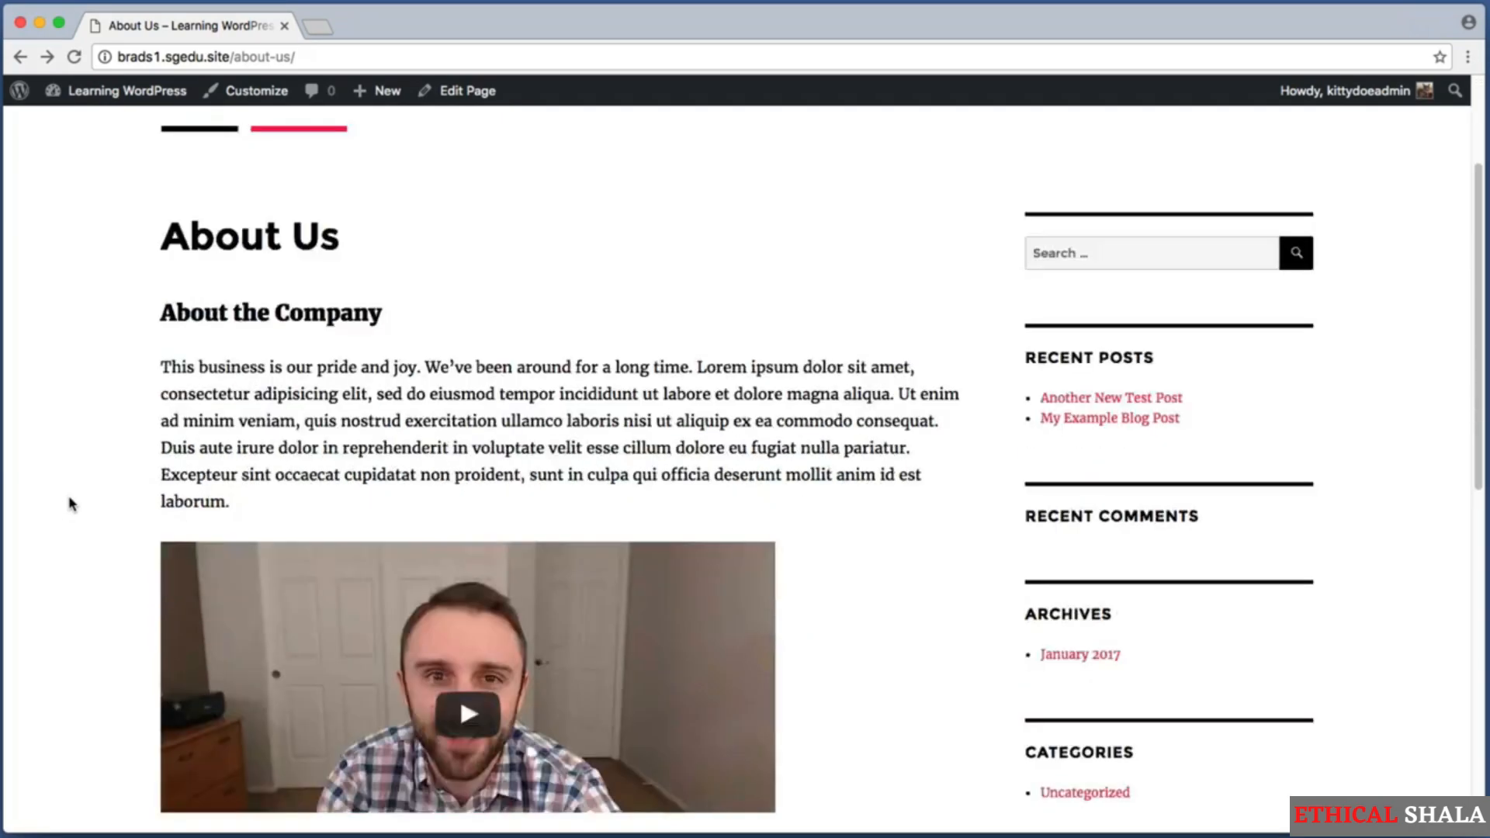
{"action": "key", "text": "super+shift+4"}
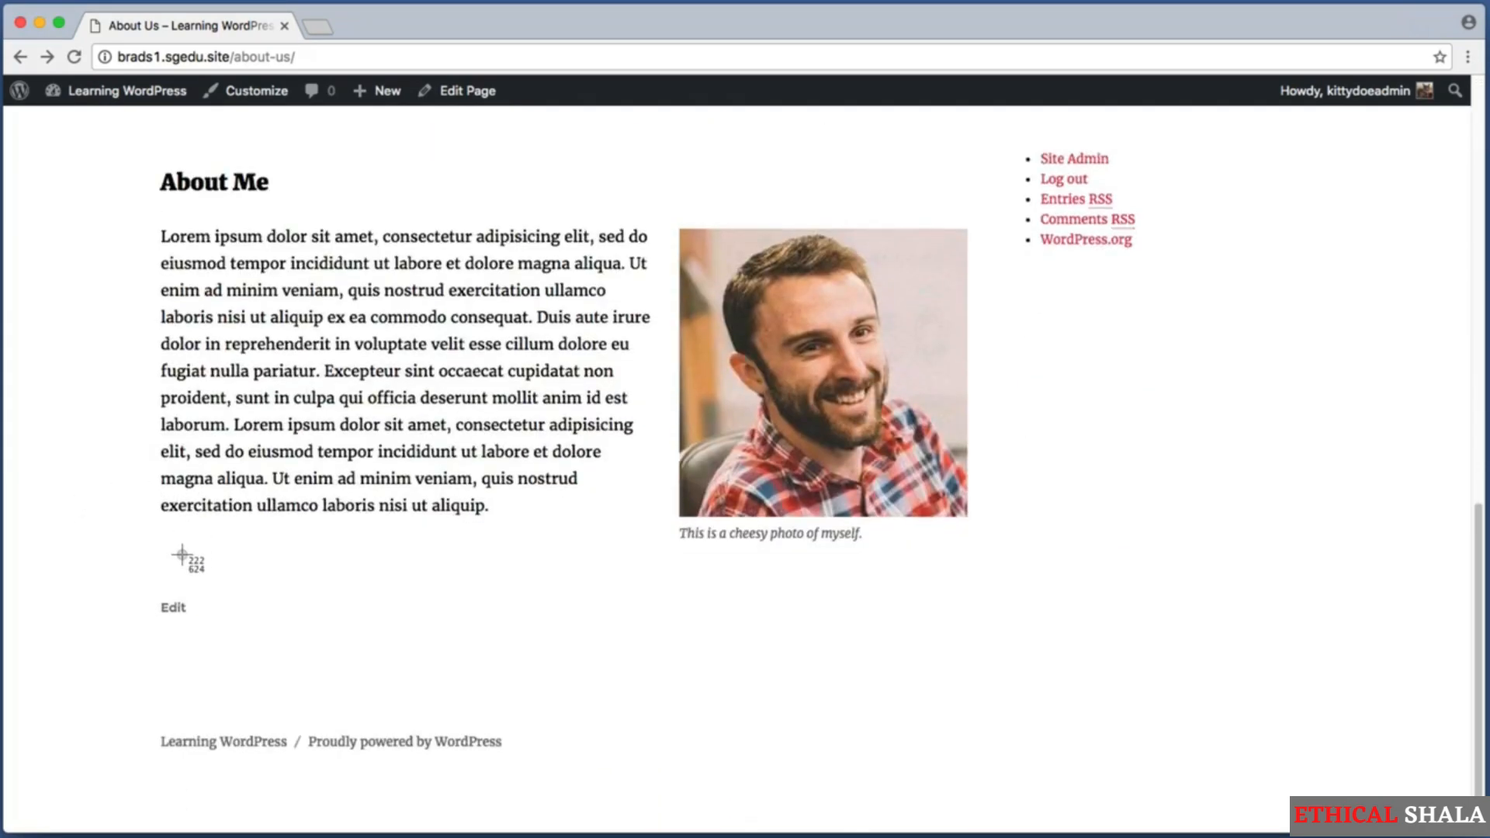
{"action": "left_click_drag", "start_coordinate": [177, 553], "coordinate": [969, 654]}
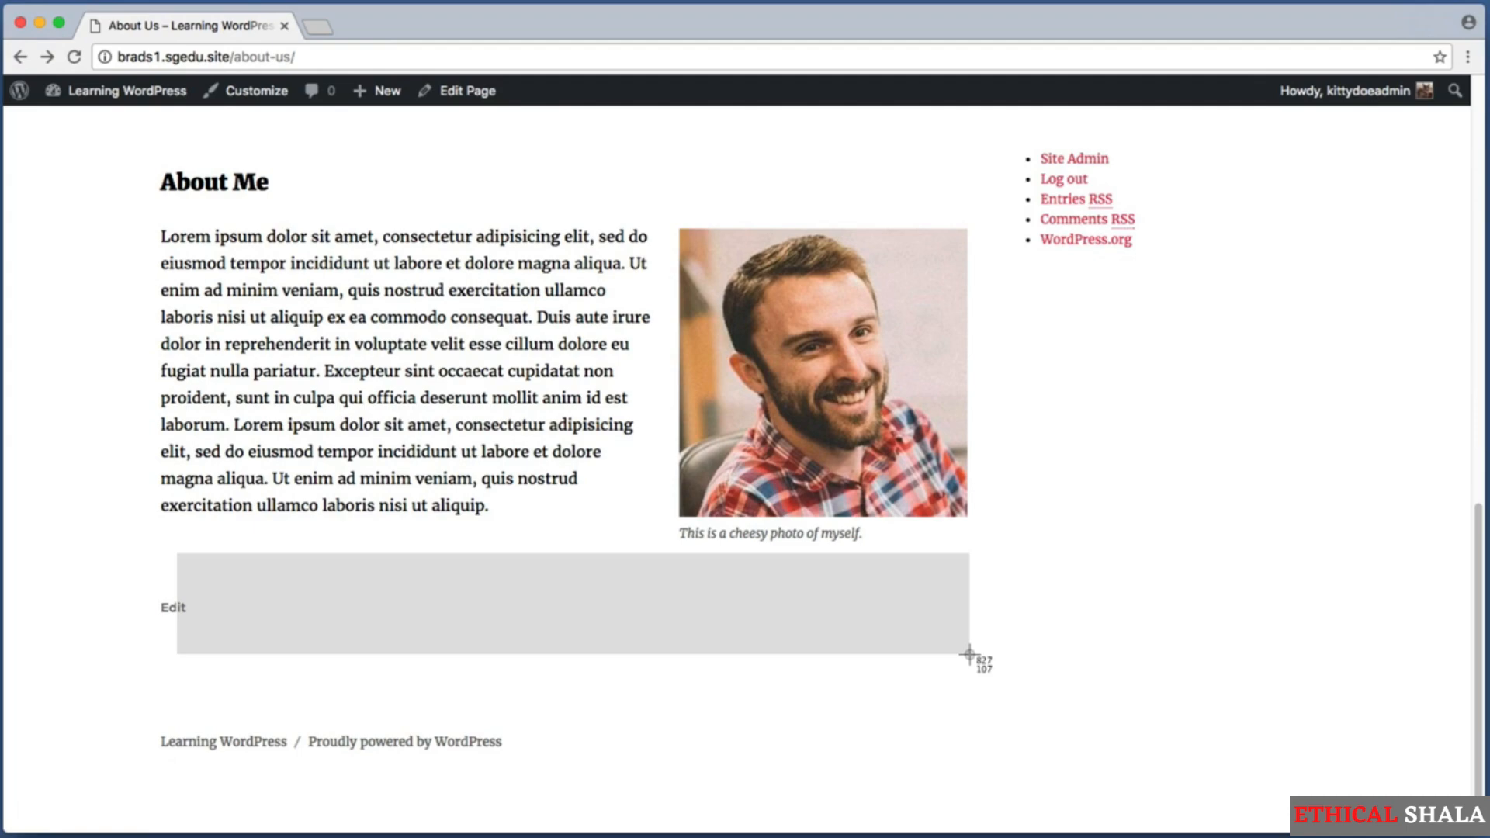
{"action": "left_click_drag", "start_coordinate": [969, 654], "coordinate": [968, 654]}
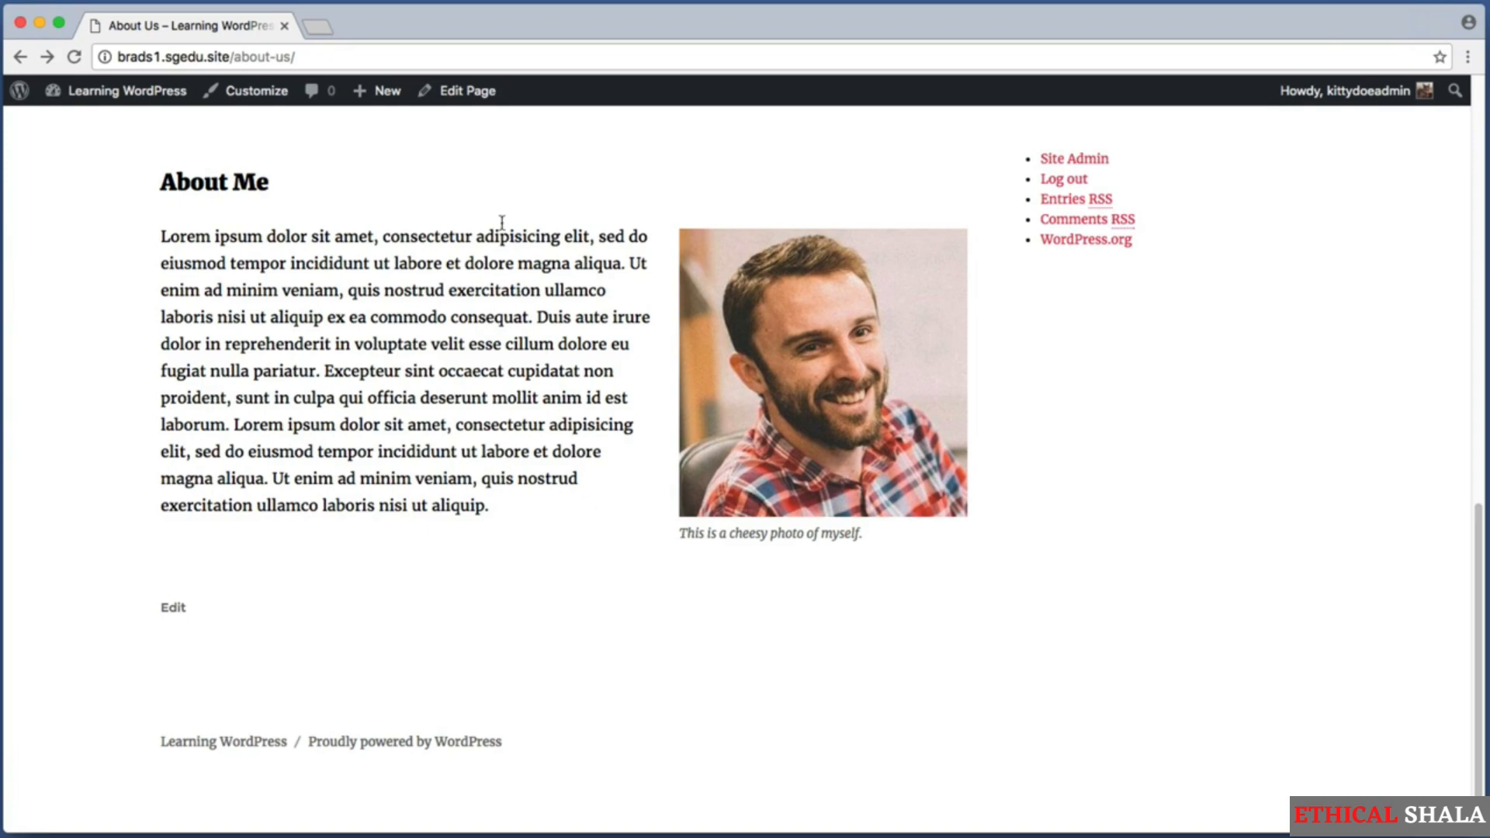
Open the About Us page for editing and go to the end of its About Me text.
{"action": "key", "text": "super+shift+4"}
{"action": "left_click_drag", "start_coordinate": [424, 121], "coordinate": [504, 74]}
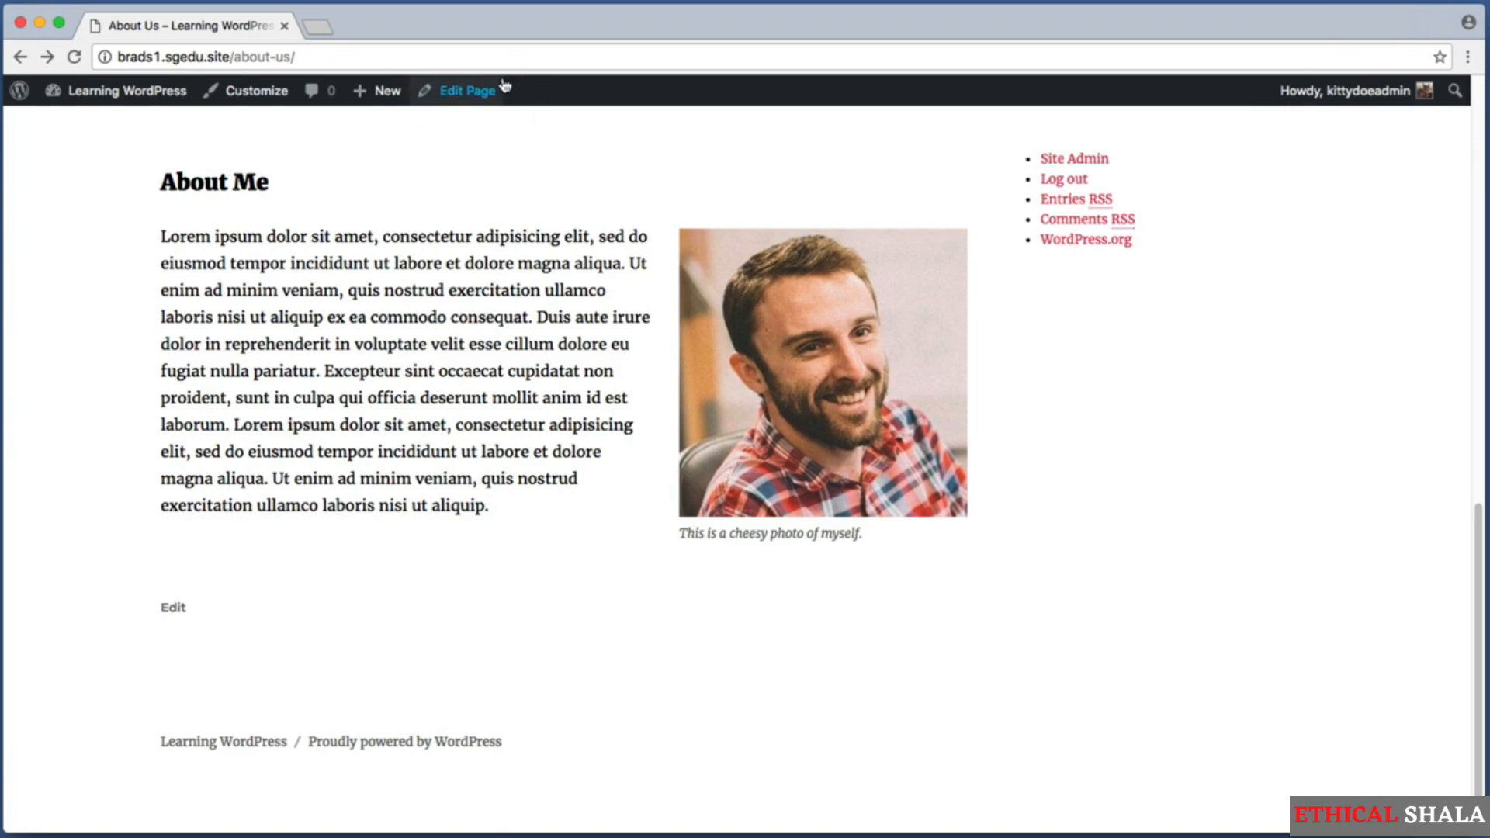
{"action": "left_click", "coordinate": [483, 91]}
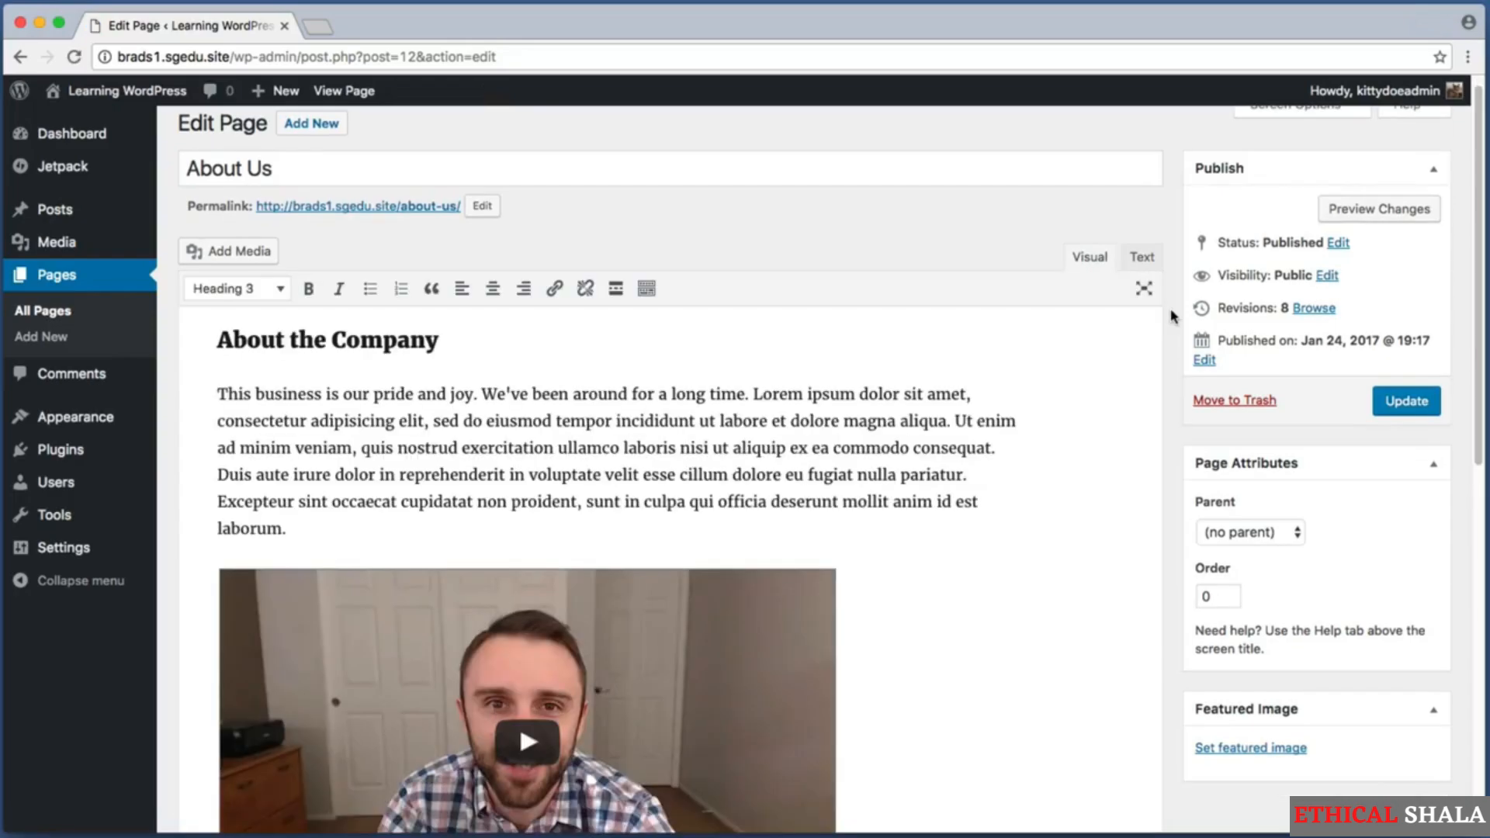
{"action": "scroll", "coordinate": [1086, 454], "scroll_direction": "down", "scroll_amount": 9}
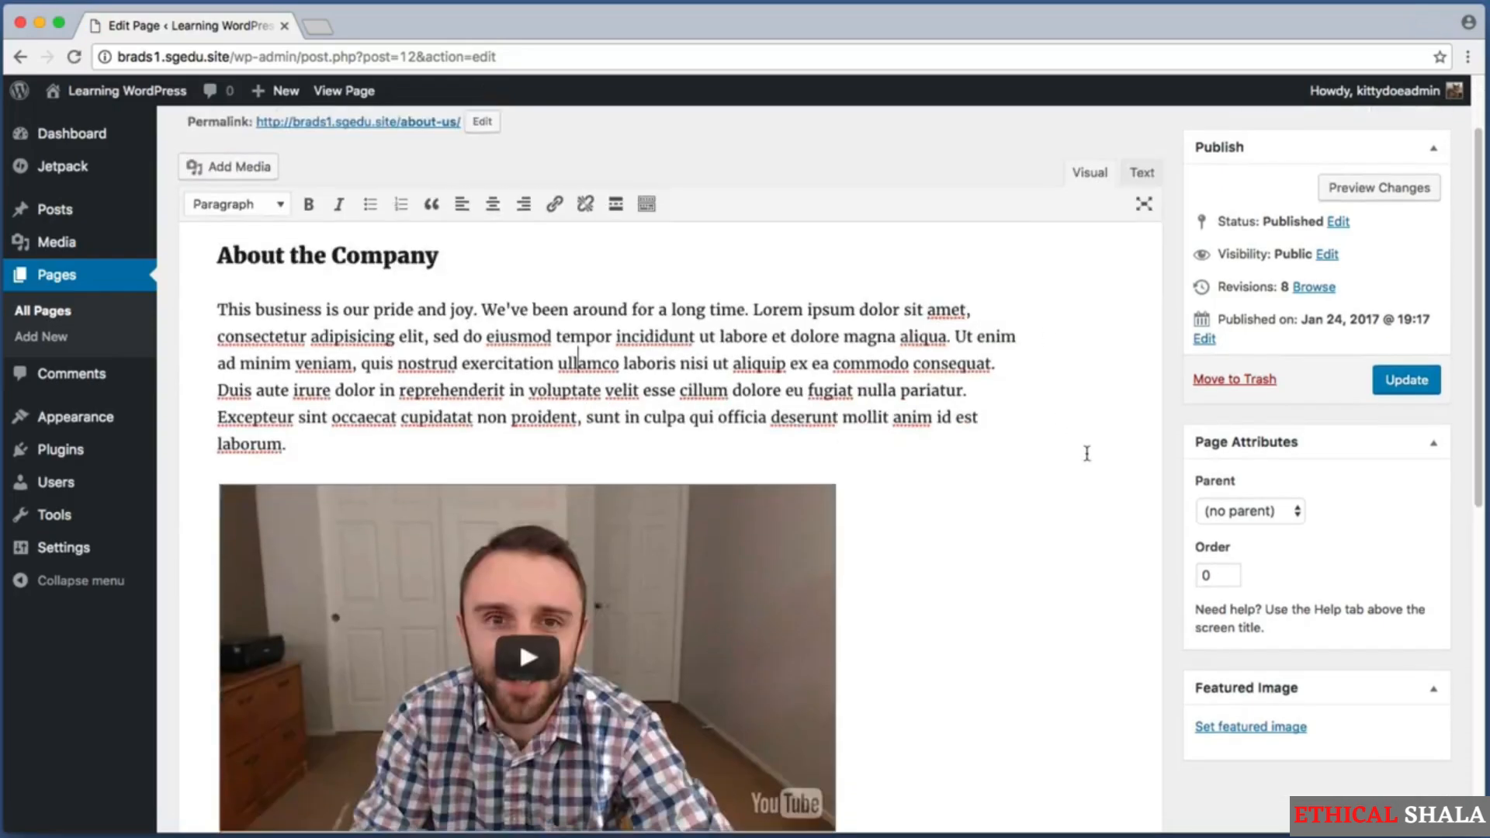
{"action": "scroll", "coordinate": [1086, 453], "scroll_direction": "down", "scroll_amount": 1}
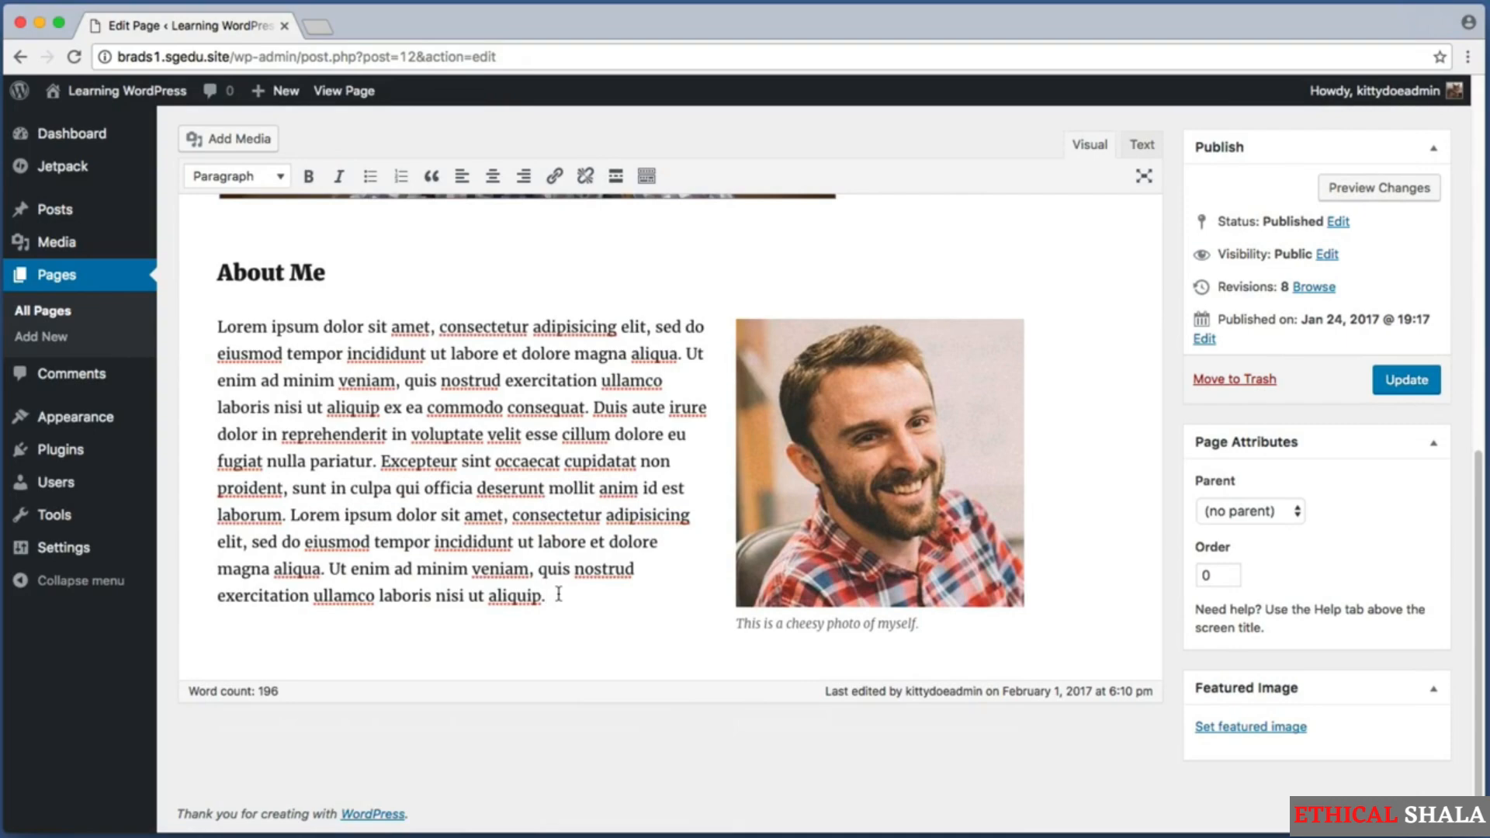
Add a paragraph below About Me: "Our company is very interesting. You can learn about our history and you can also learn more about how we work.".
{"action": "key", "text": "Return"}
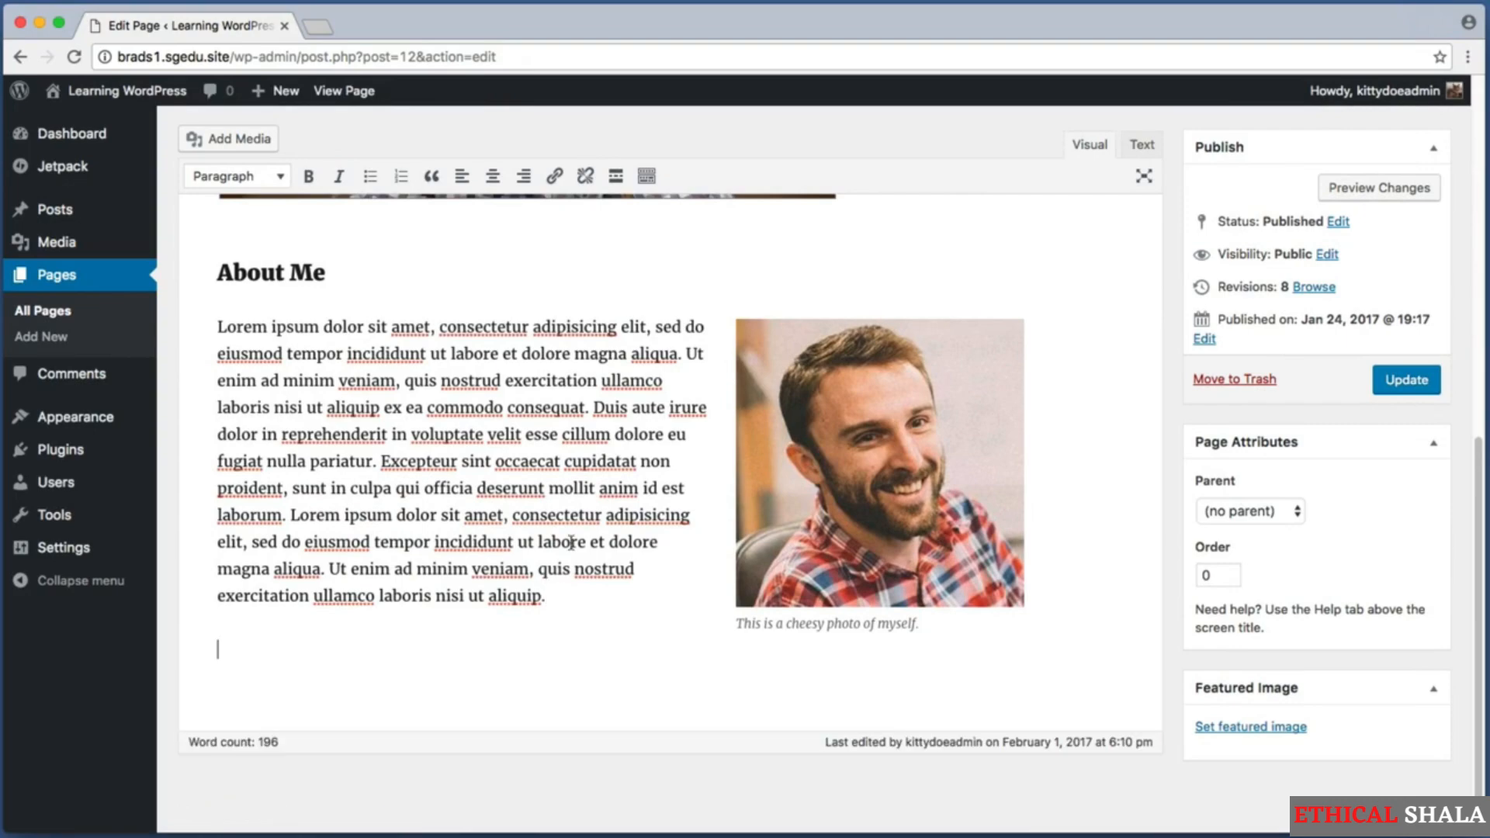
{"action": "type", "text": "Our company "}
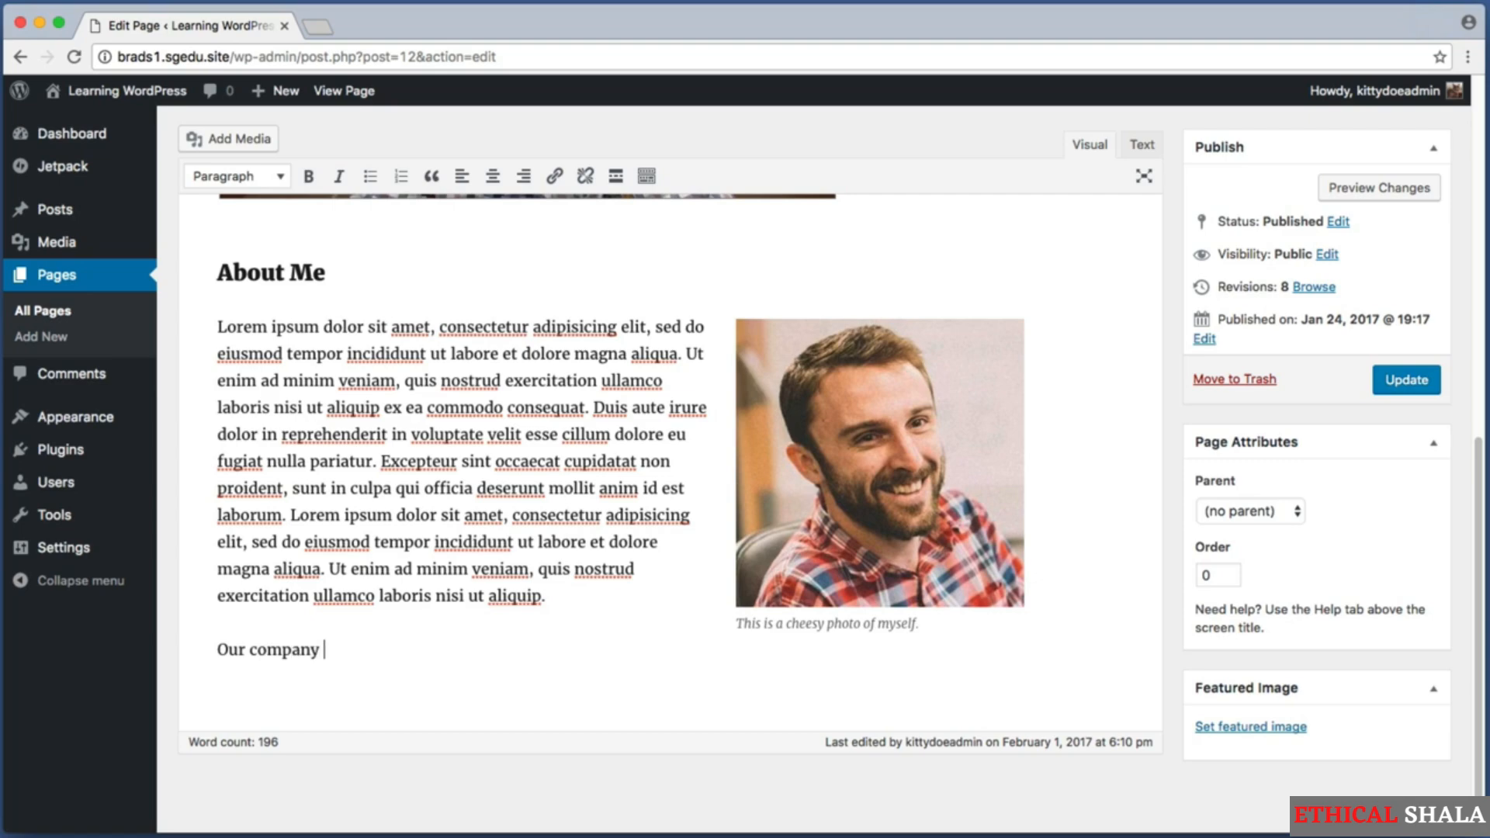
{"action": "type", "text": "is very interesting."}
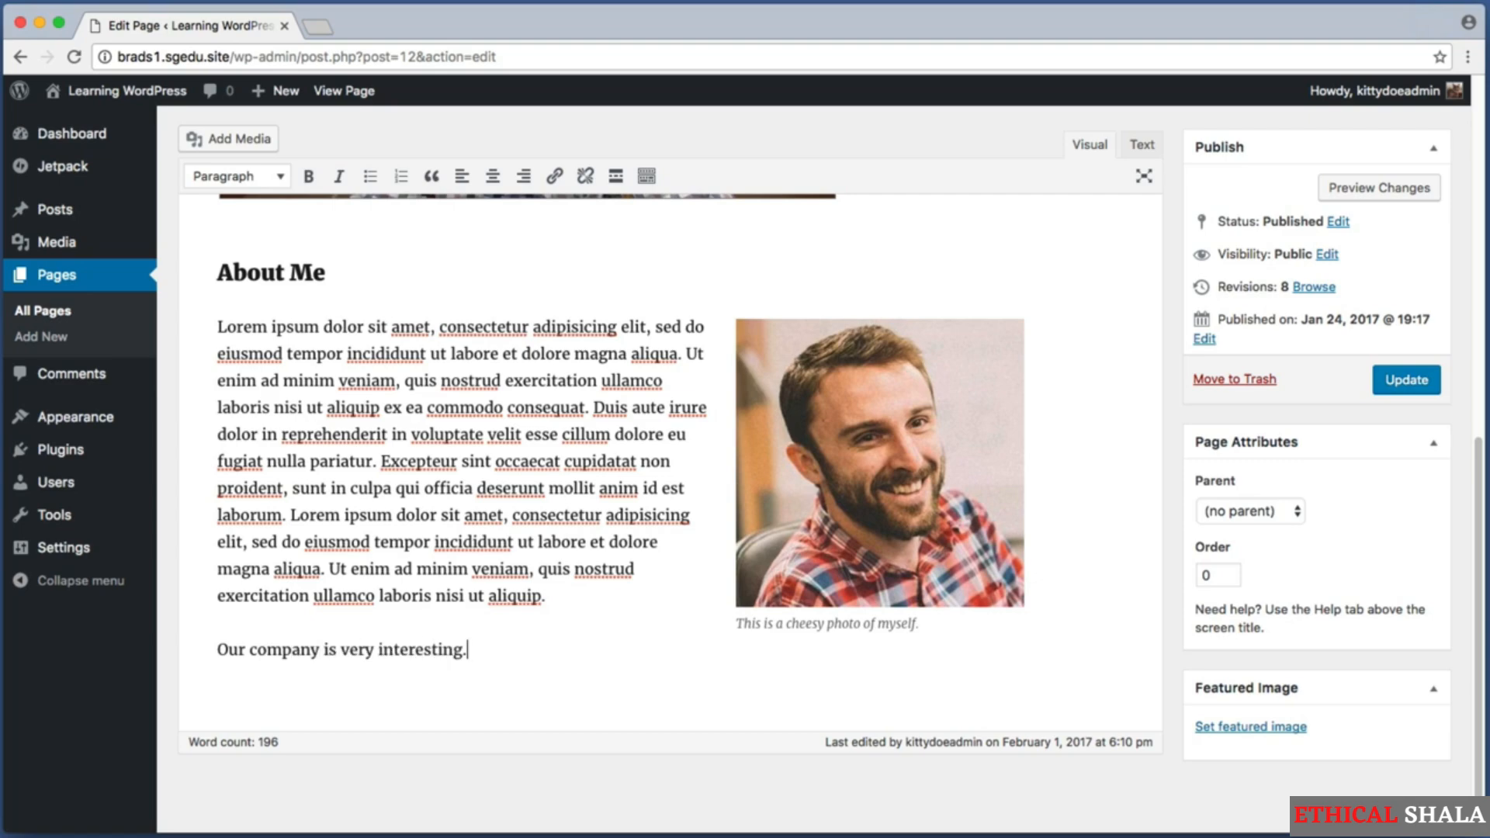
{"action": "type", "text": " You can lear"}
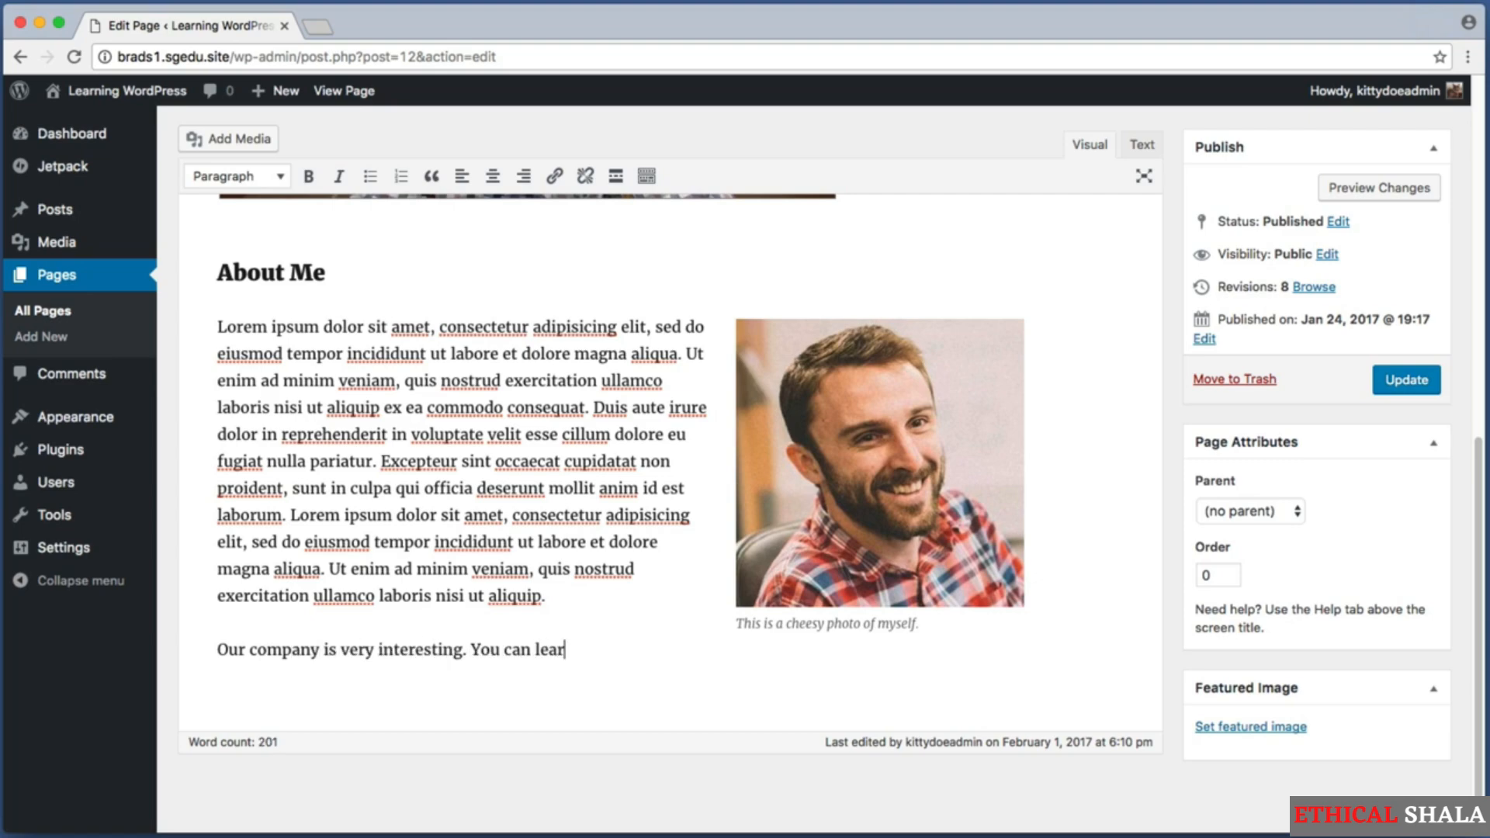
{"action": "type", "text": "n about our history"}
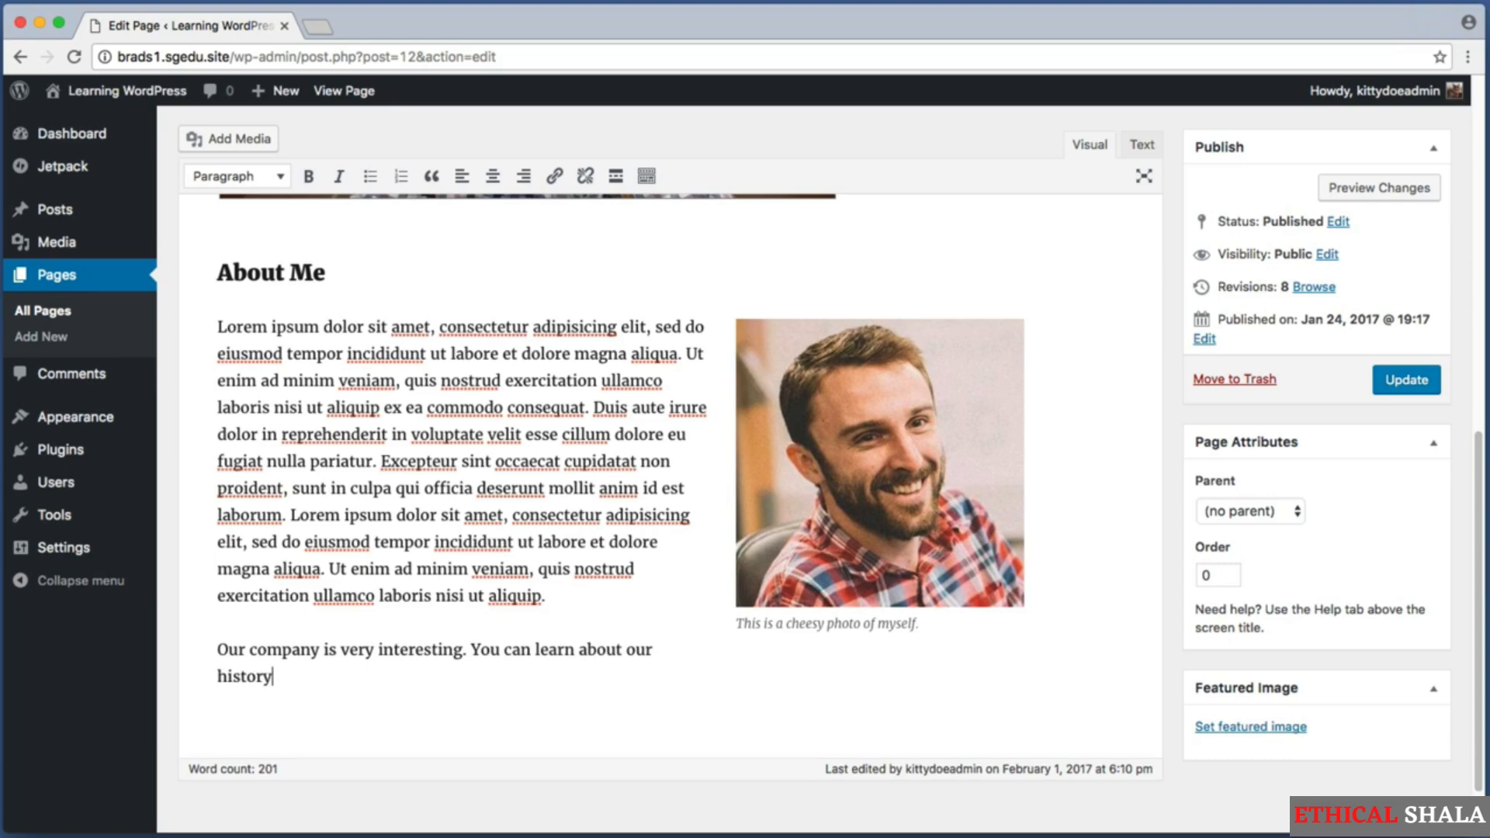
{"action": "type", "text": " and you can also"}
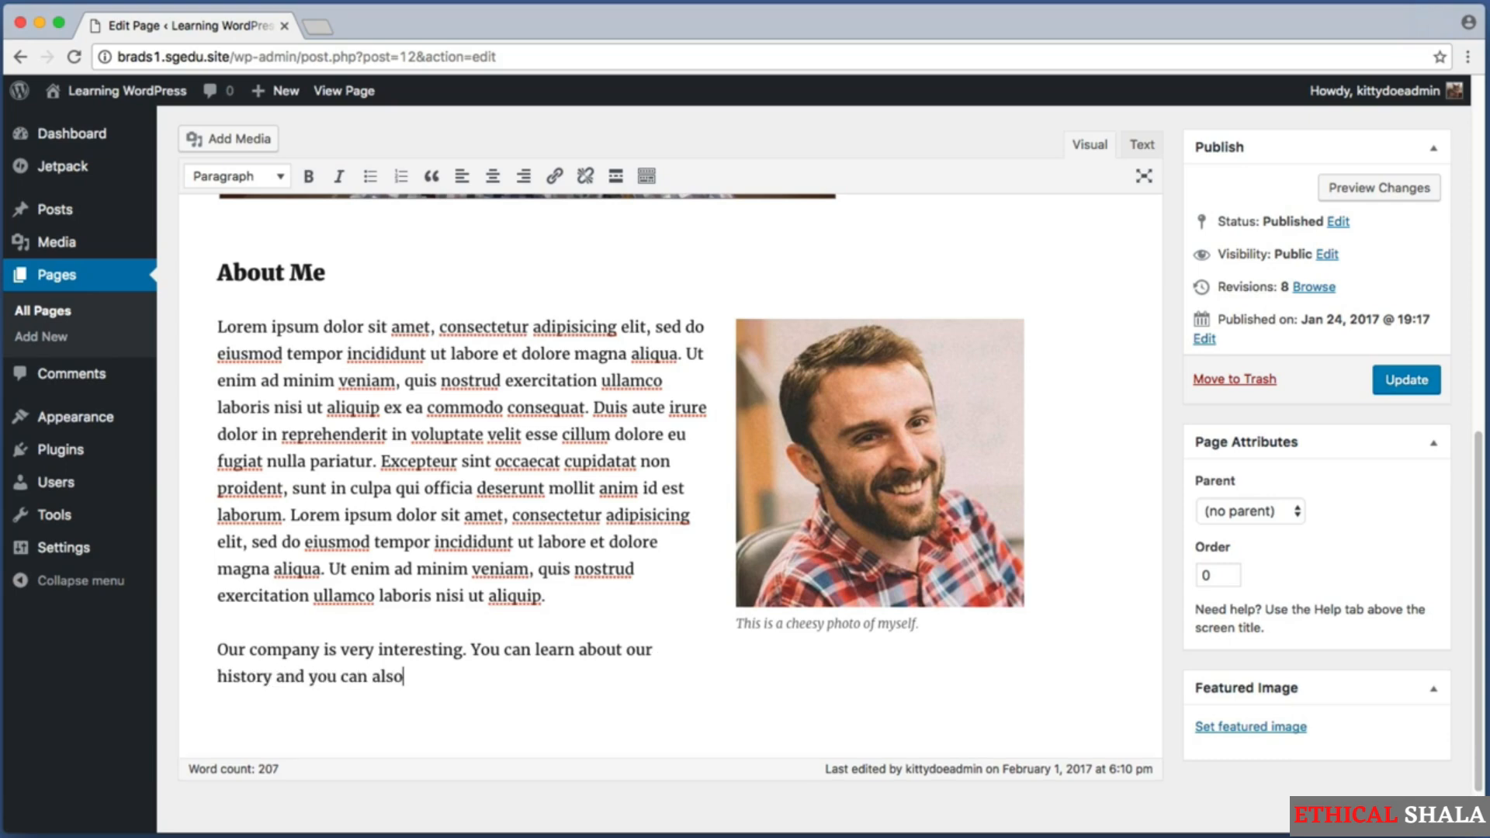
{"action": "type", "text": " learn more about how "}
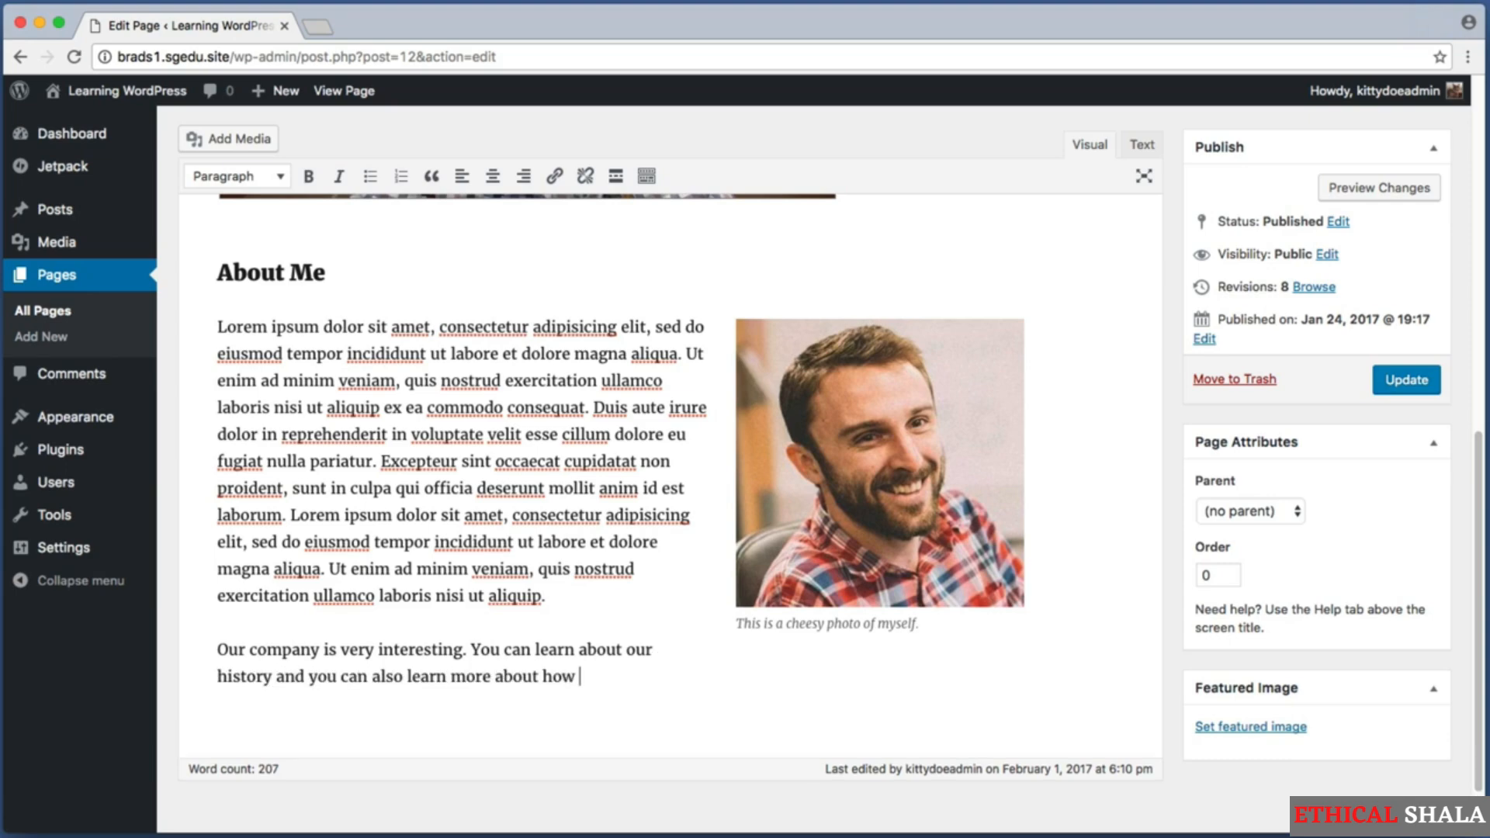
{"action": "type", "text": "we work. If you would like to work w"}
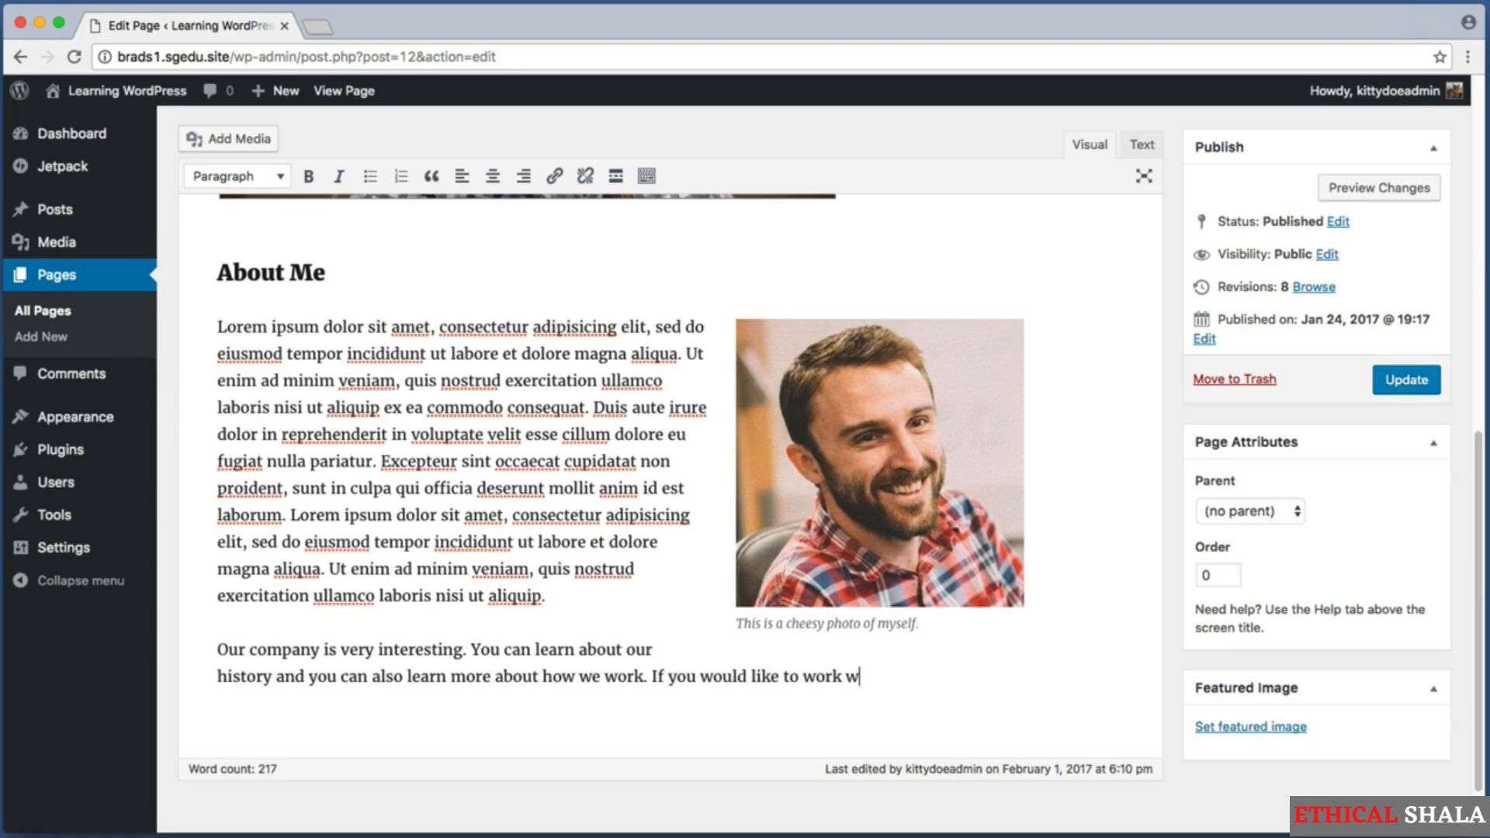
{"action": "type", "text": "ith us be sure to visi"}
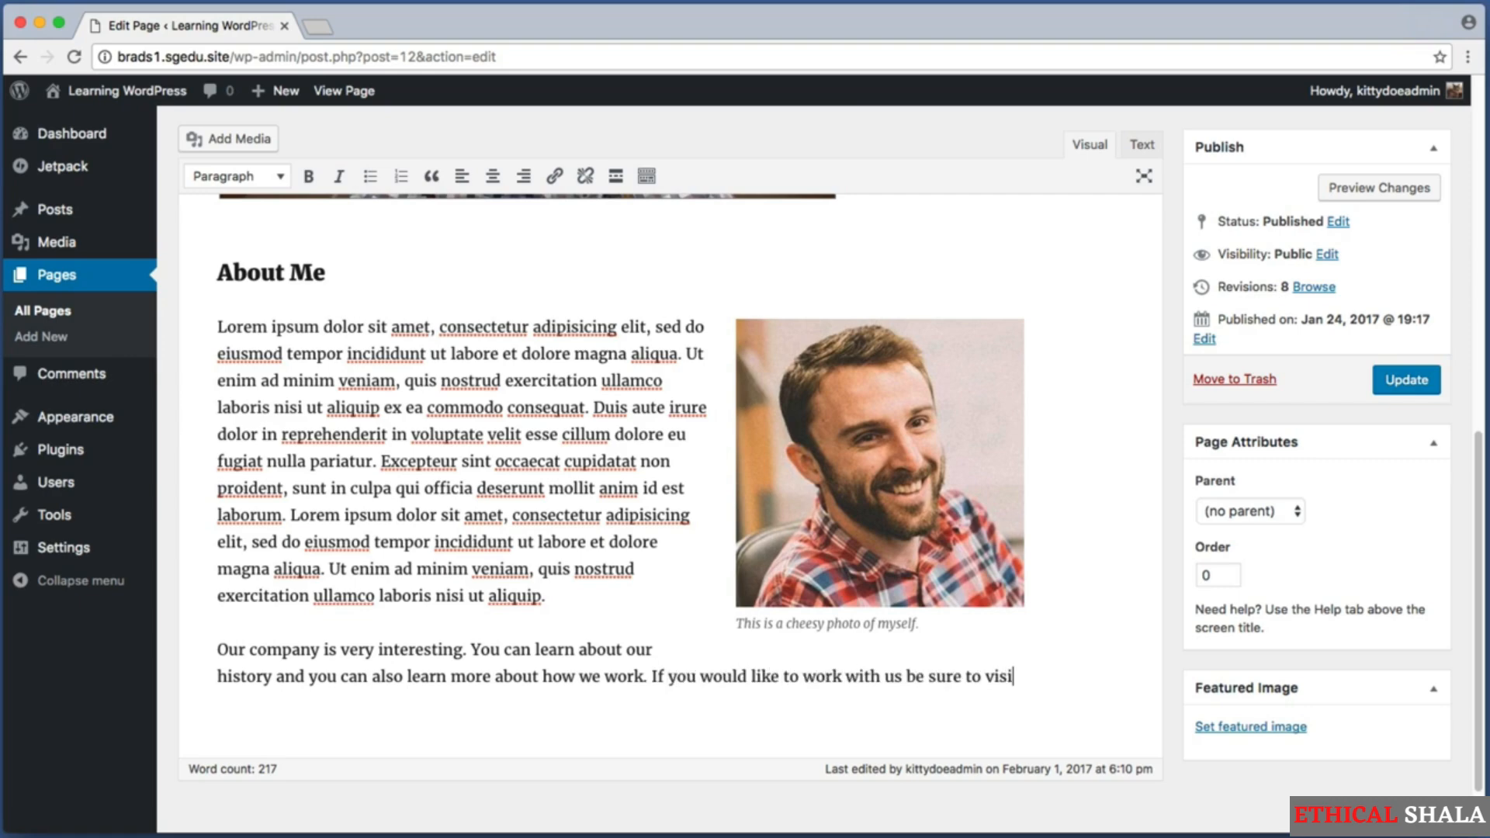
{"action": "type", "text": "t our cont"}
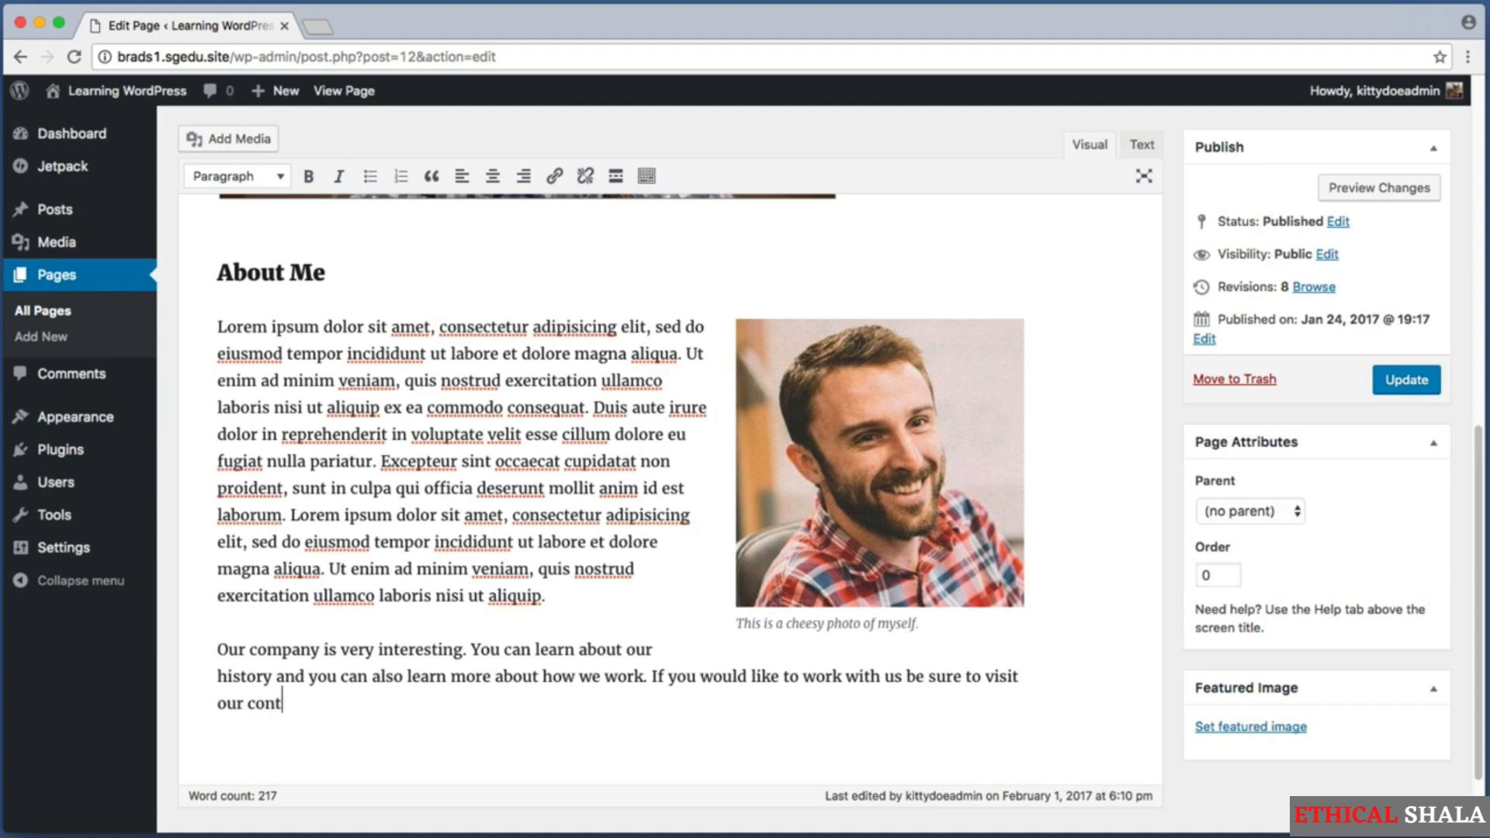
{"action": "type", "text": "act page."}
{"action": "left_click_drag", "start_coordinate": [319, 650], "coordinate": [220, 650]}
{"action": "left_click", "coordinate": [398, 686]}
{"action": "left_click", "coordinate": [289, 652]}
{"action": "left_click_drag", "start_coordinate": [480, 650], "coordinate": [281, 677]}
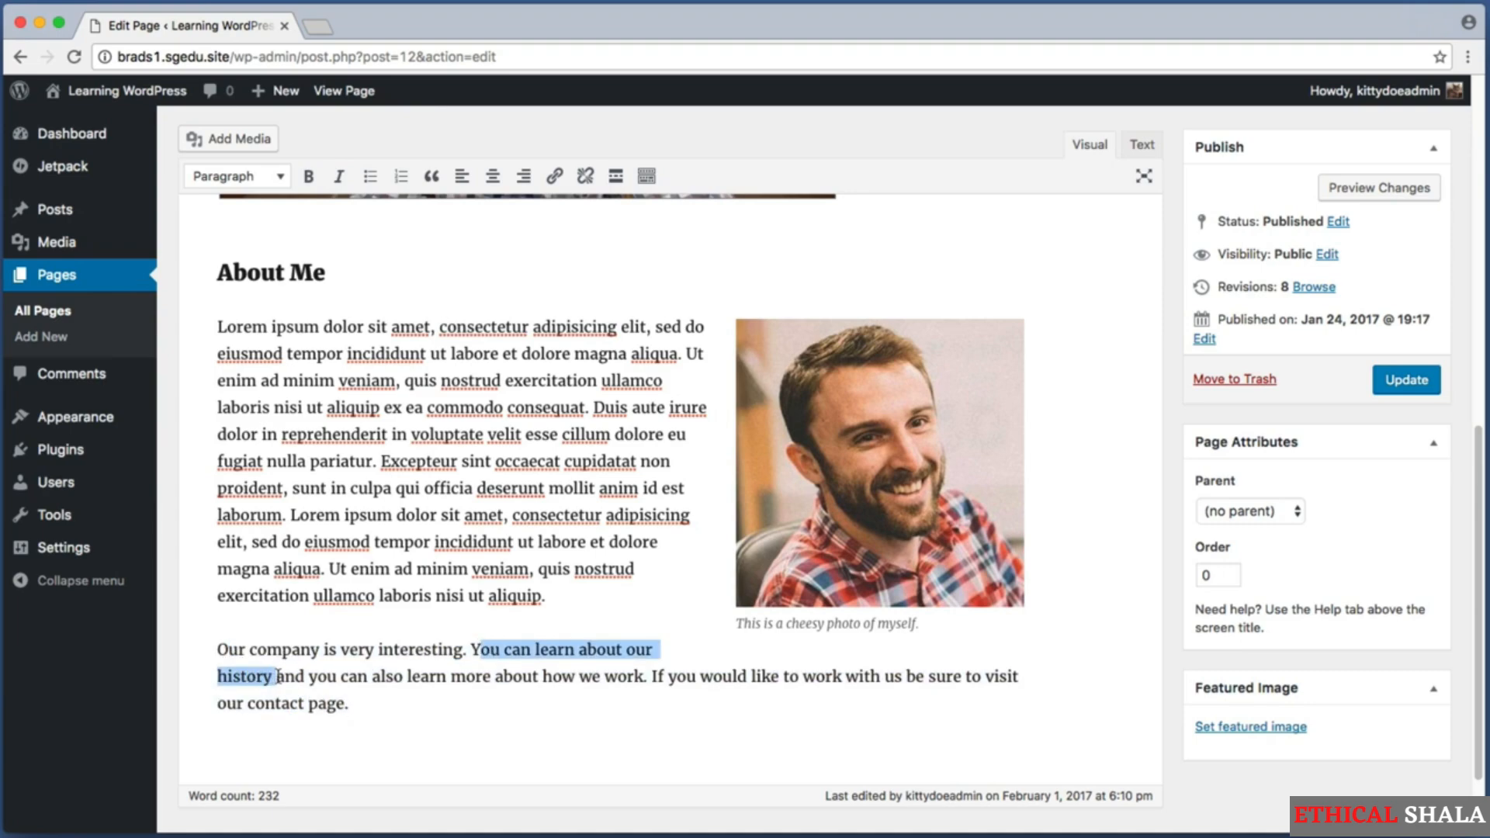
{"action": "left_click", "coordinate": [554, 646]}
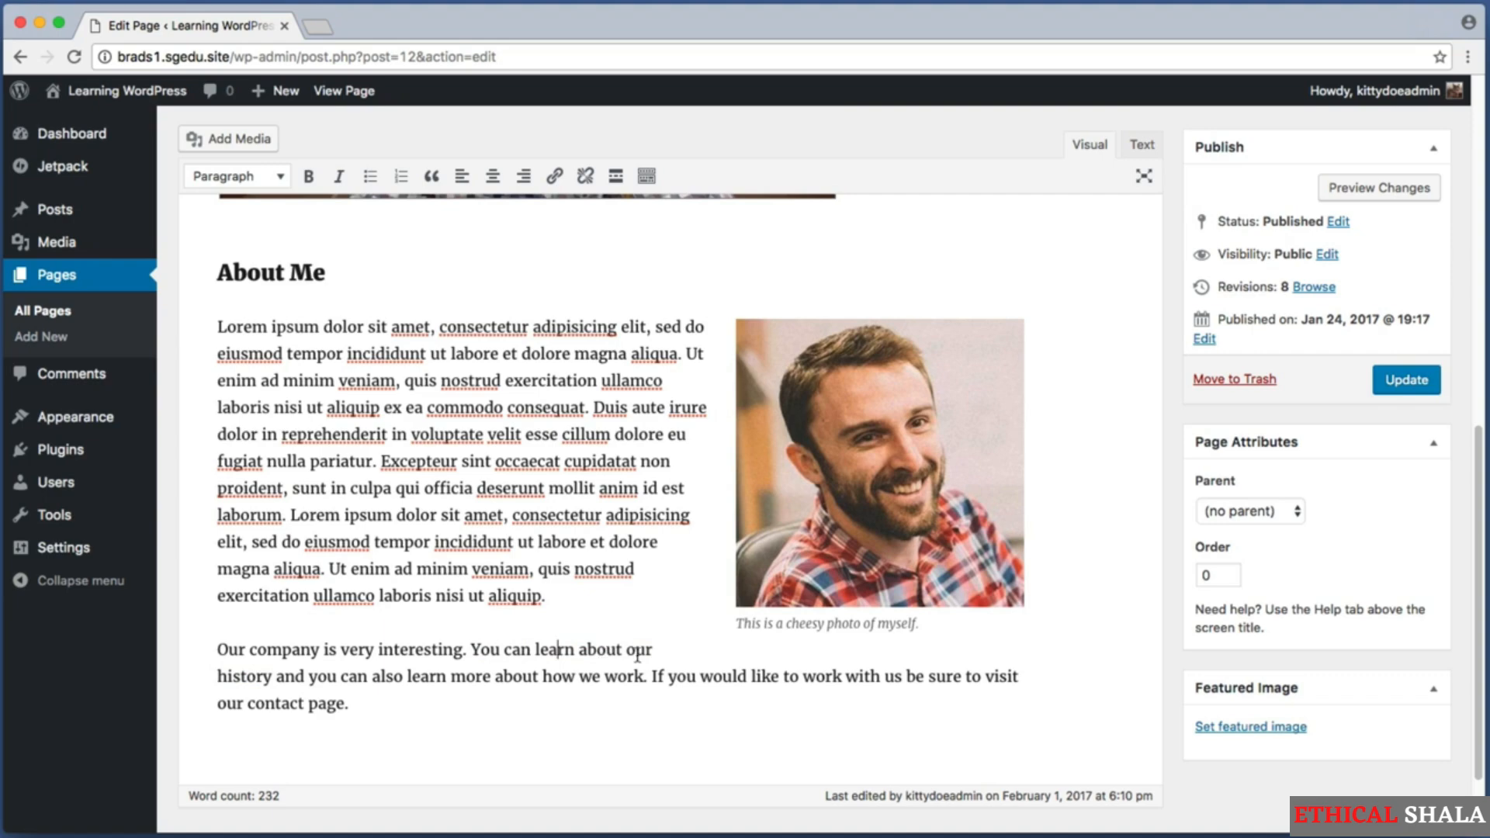
Link the words "our history" in the new paragraph to the existing Our History page.
{"action": "left_click_drag", "start_coordinate": [626, 651], "coordinate": [272, 677]}
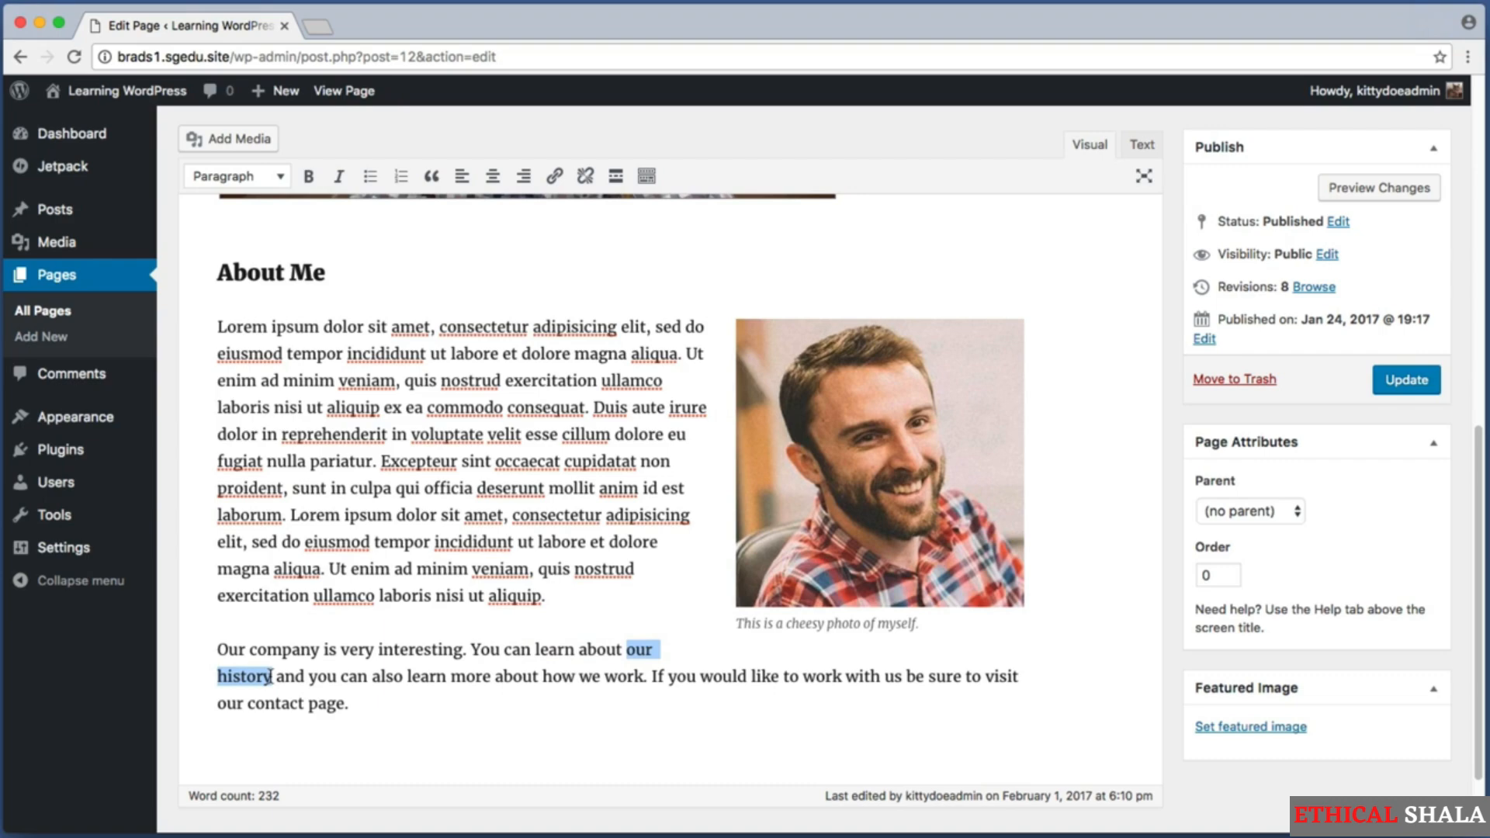
{"action": "key", "text": "super+shift+4"}
{"action": "left_click_drag", "start_coordinate": [178, 162], "coordinate": [729, 194]}
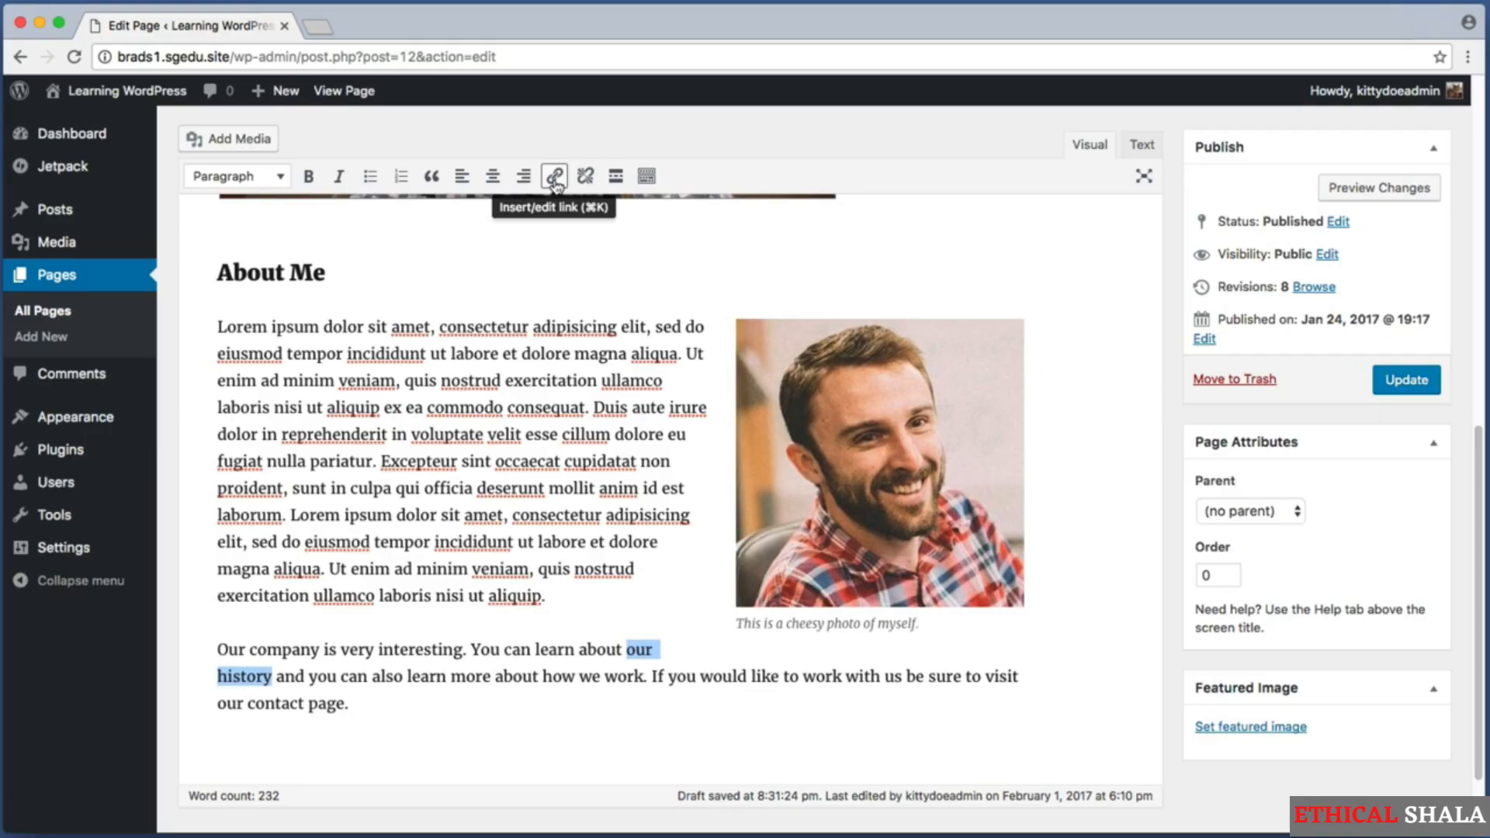
{"action": "left_click", "coordinate": [554, 178]}
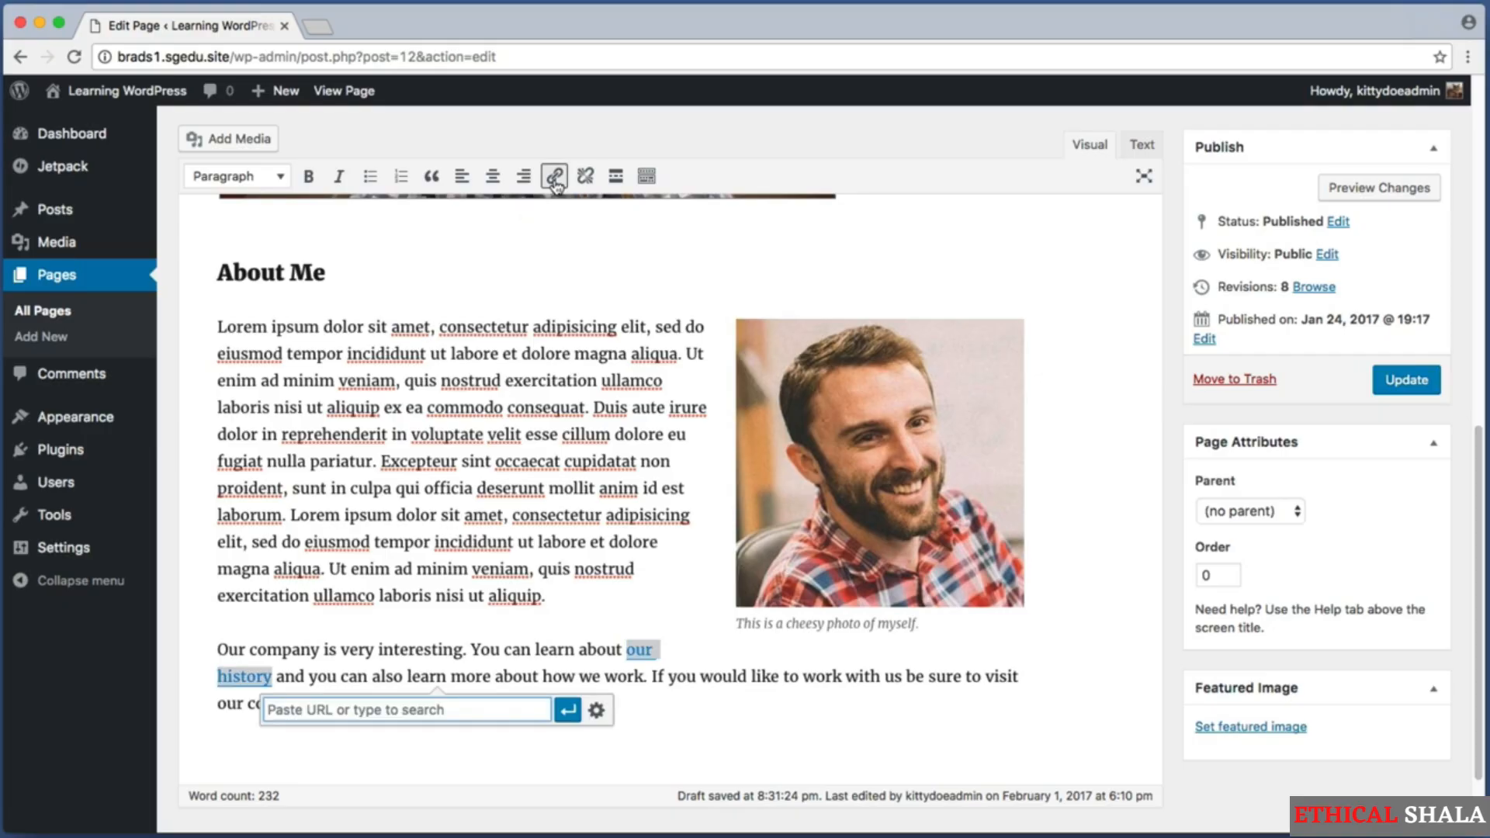
{"action": "key", "text": "super+shift+4"}
{"action": "left_click_drag", "start_coordinate": [244, 680], "coordinate": [668, 744]}
{"action": "type", "text": "Our"}
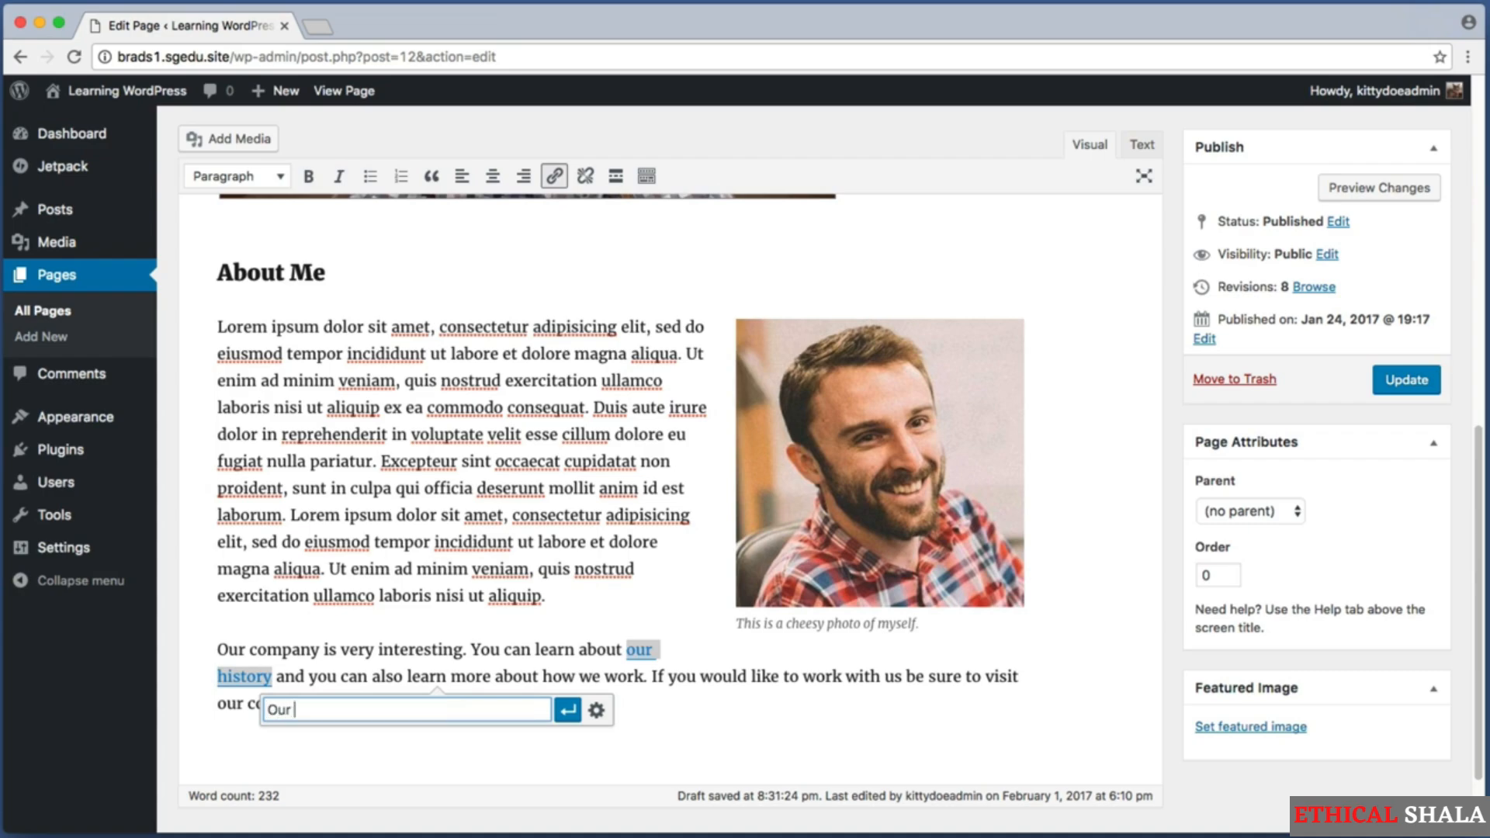
{"action": "type", "text": " H"}
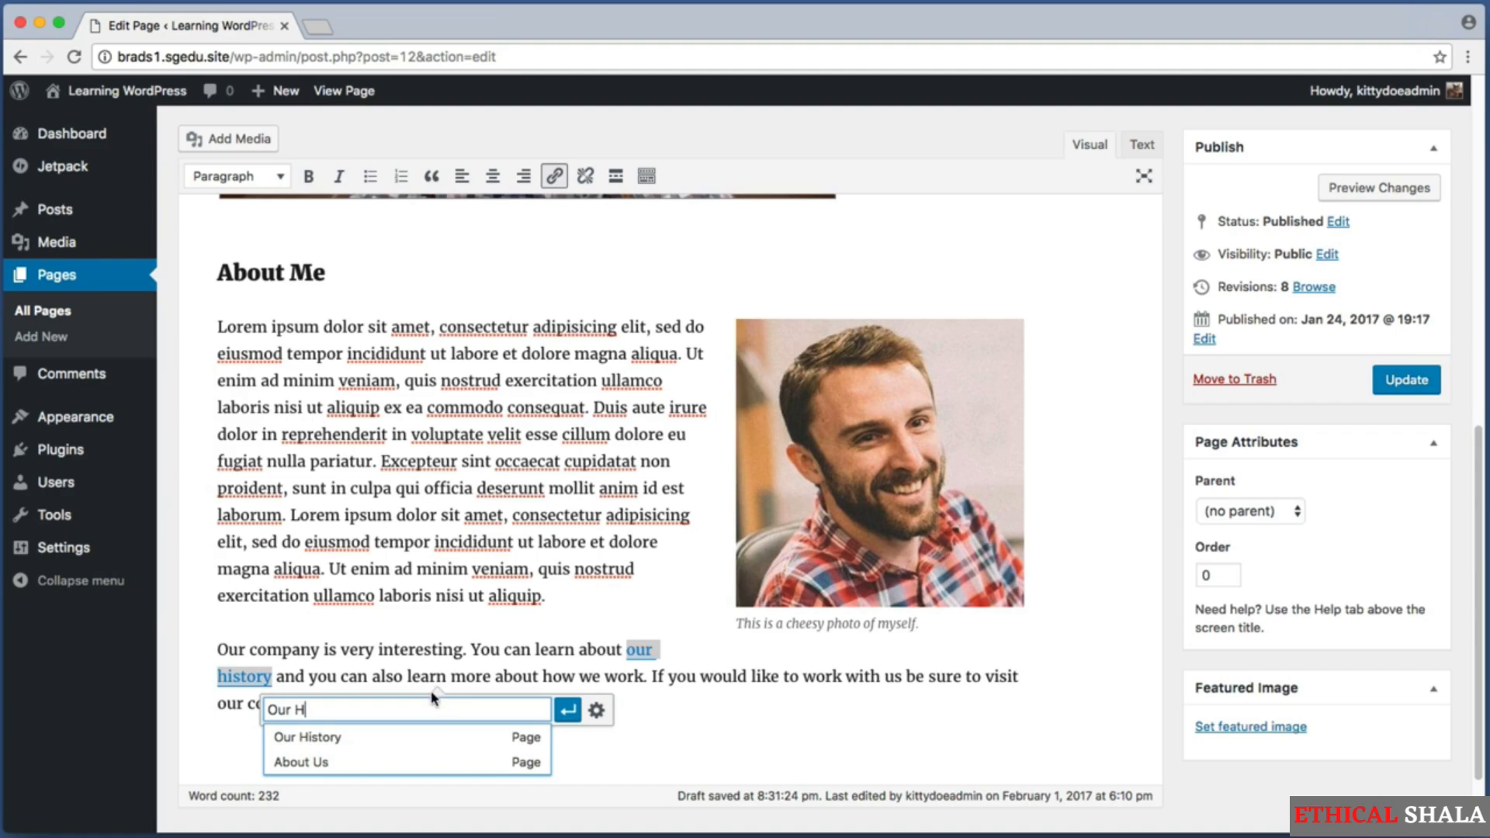
{"action": "left_click", "coordinate": [368, 738]}
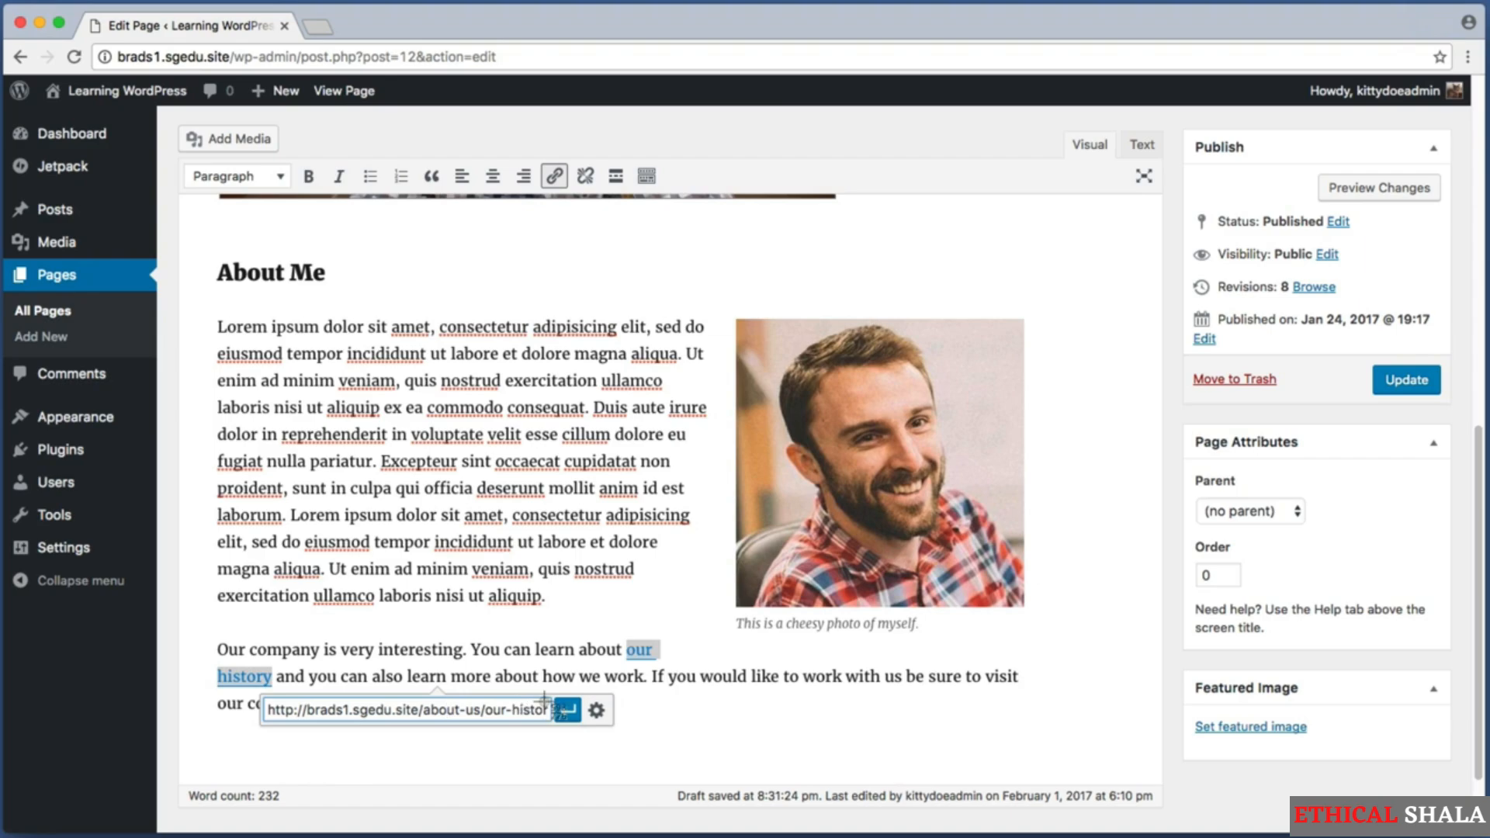
{"action": "key", "text": "super+shift+4"}
{"action": "left_click_drag", "start_coordinate": [553, 706], "coordinate": [581, 733]}
{"action": "left_click", "coordinate": [574, 711]}
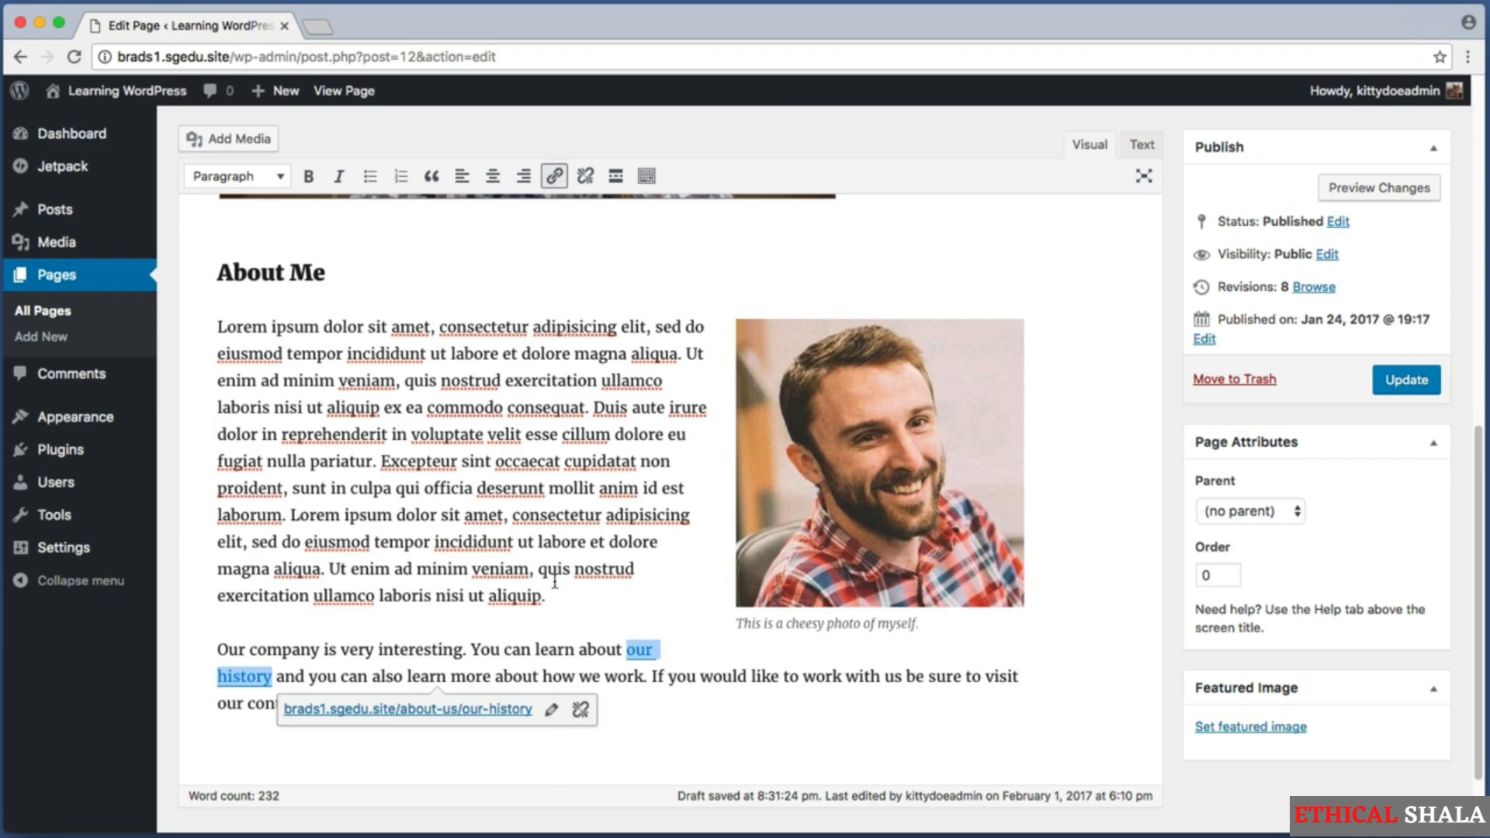
{"action": "left_click", "coordinate": [540, 649]}
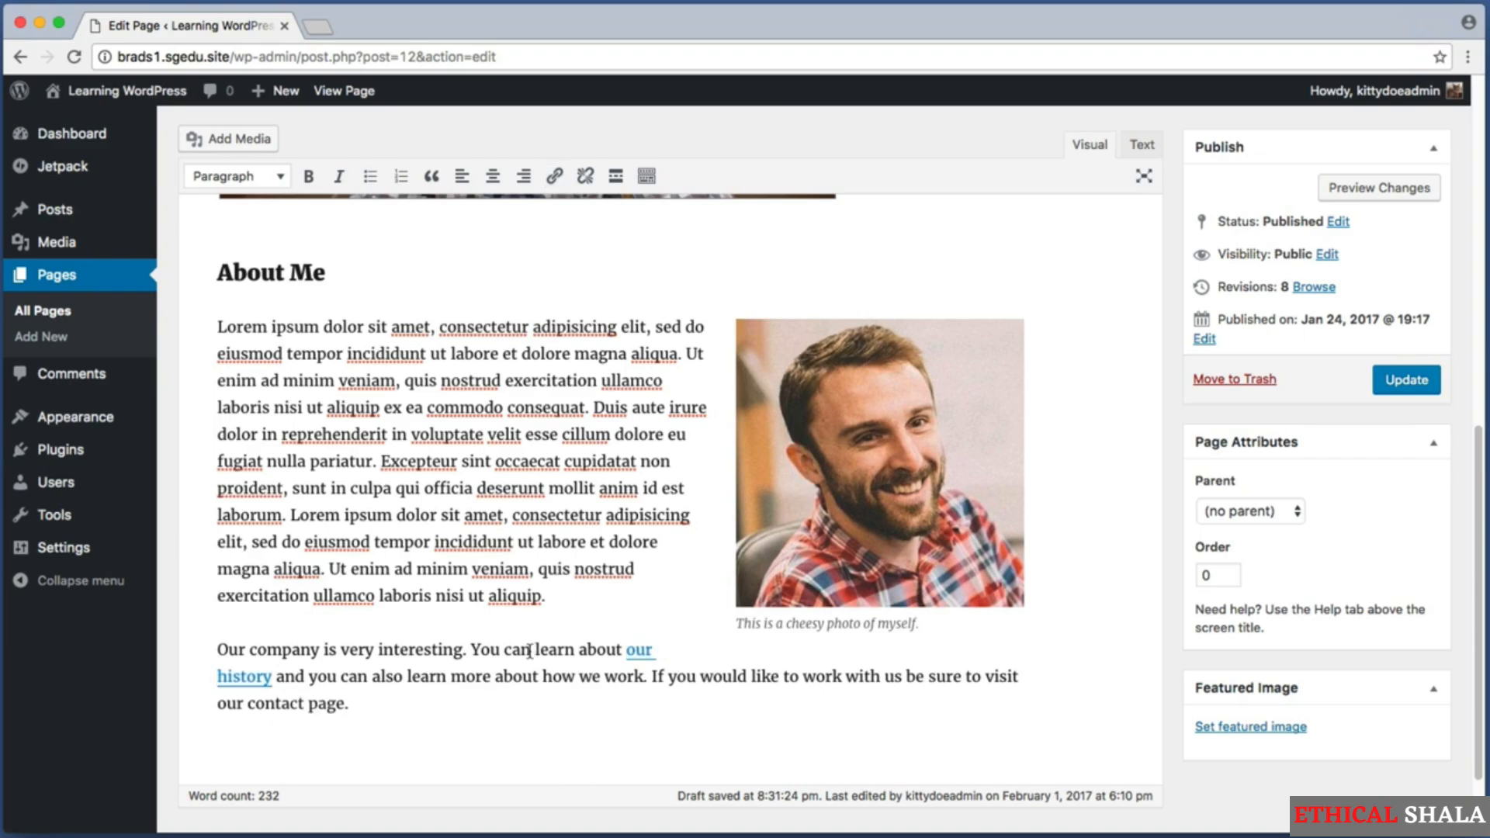
Link the words "how we work" in the new paragraph to the existing How We Work page.
{"action": "left_click_drag", "start_coordinate": [543, 679], "coordinate": [641, 683]}
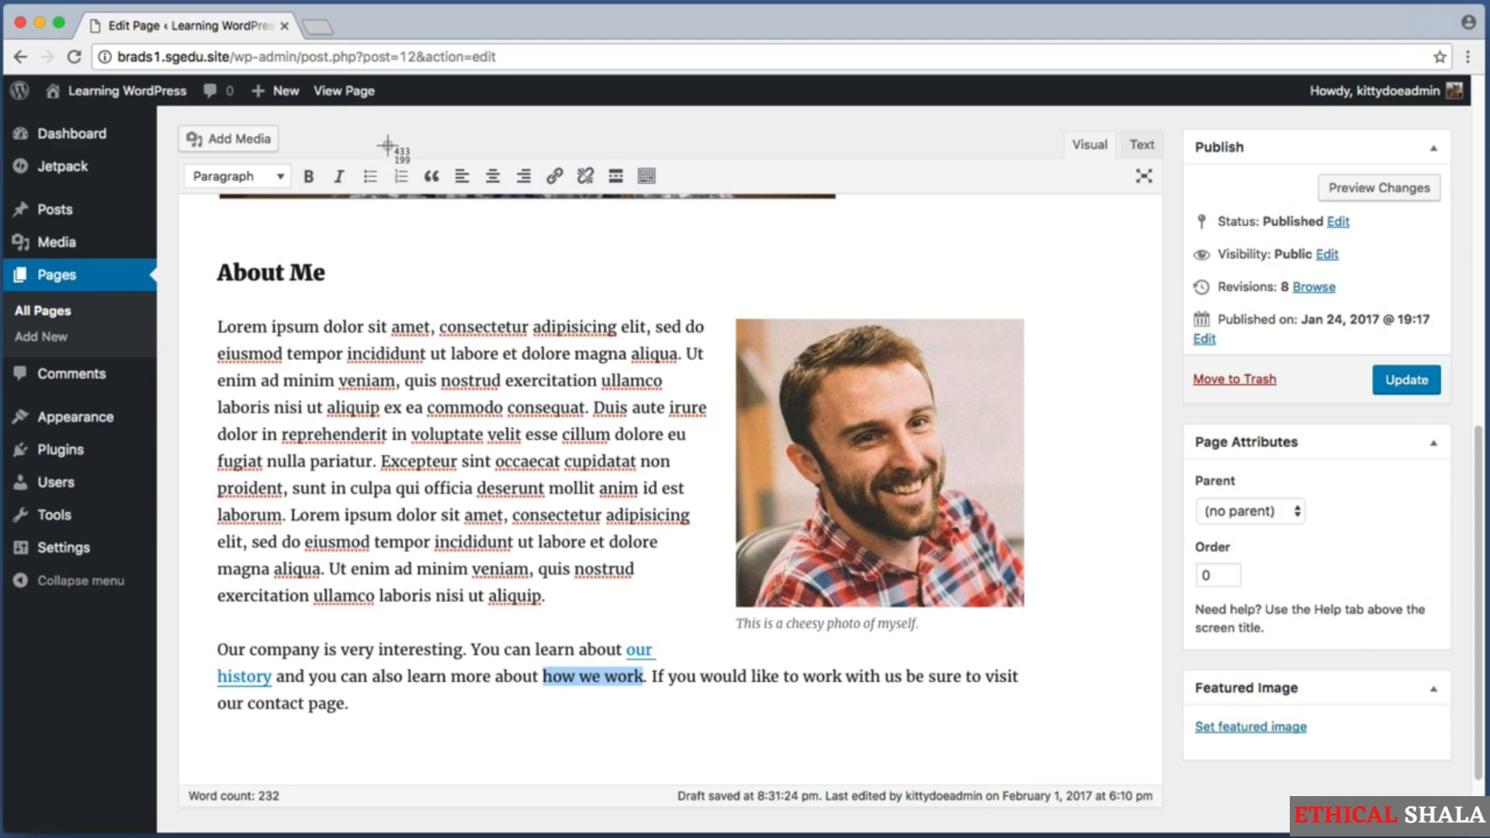
{"action": "left_click", "coordinate": [556, 178]}
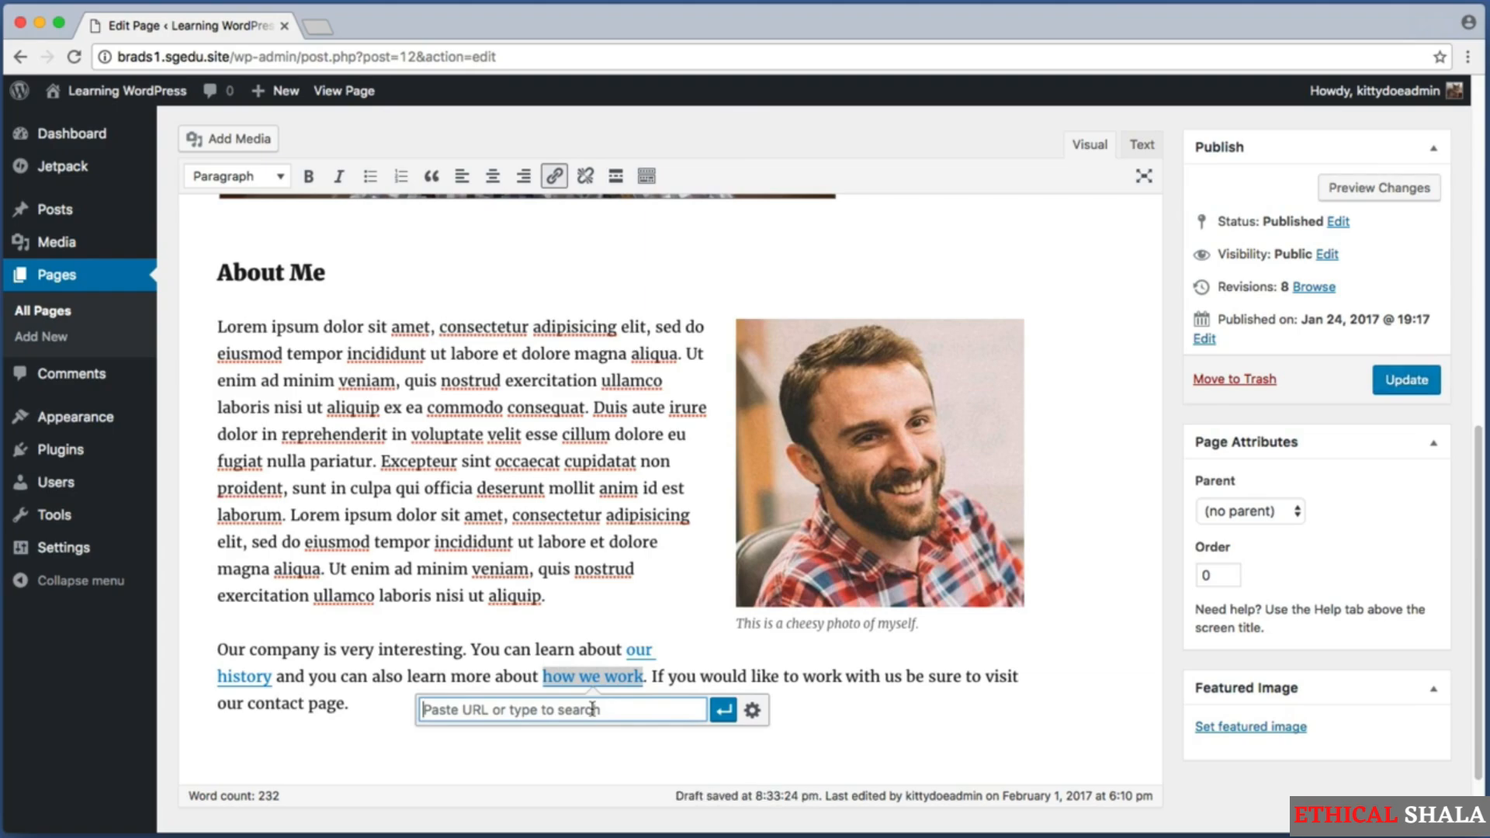
{"action": "type", "text": "how"}
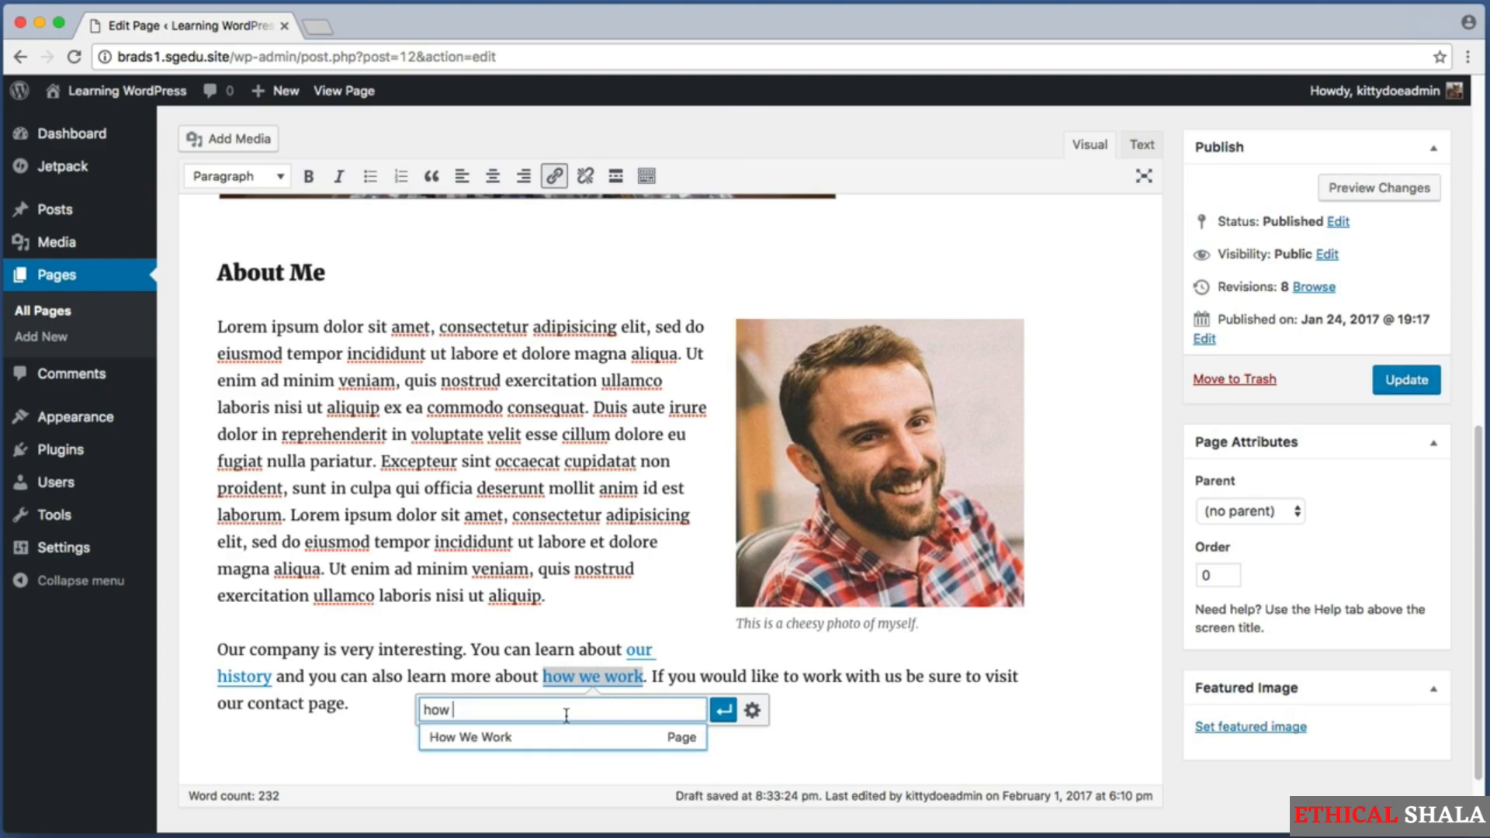
{"action": "left_click", "coordinate": [505, 747]}
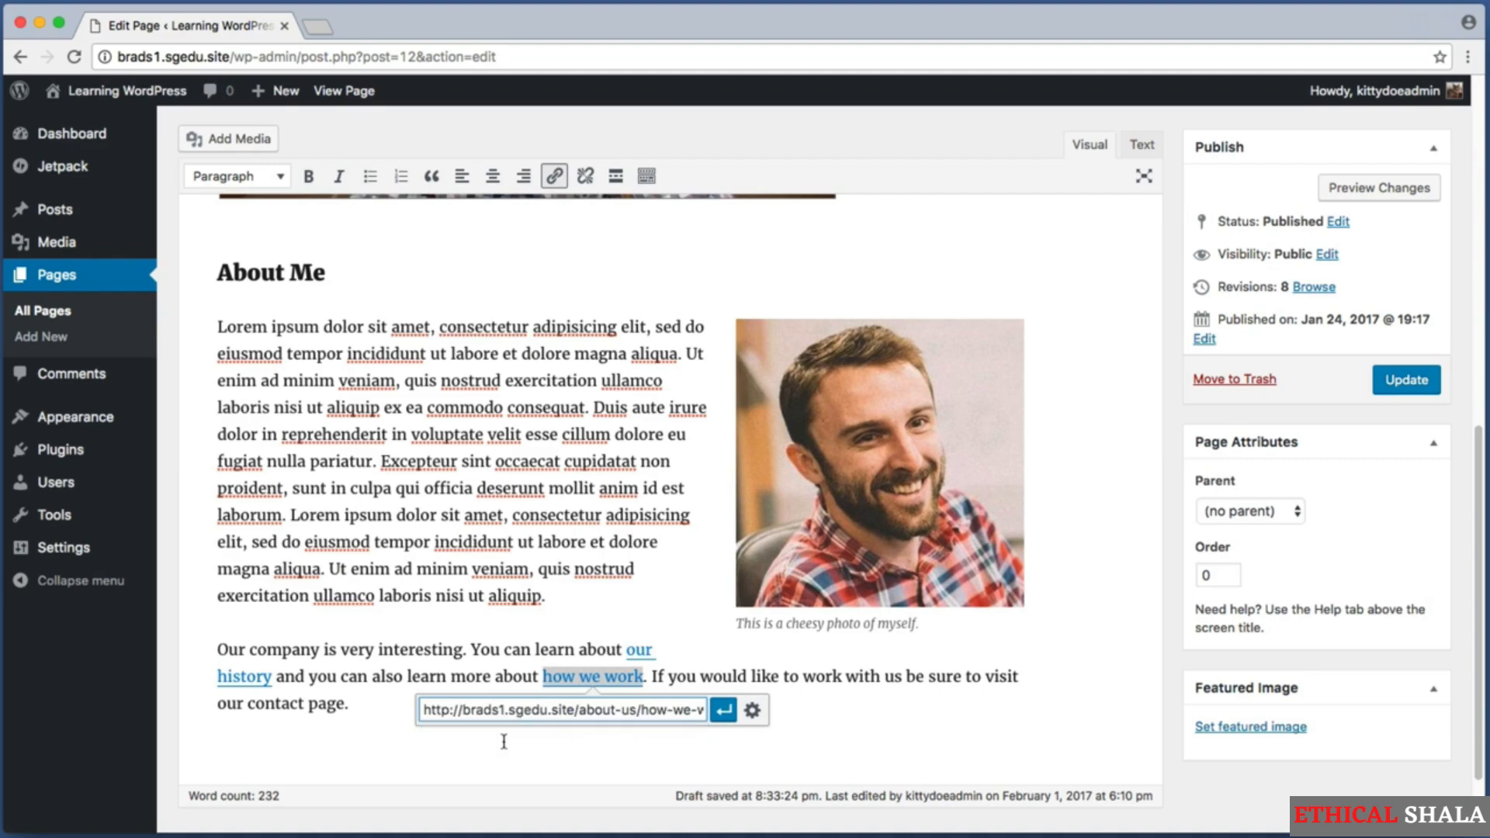
{"action": "left_click", "coordinate": [722, 711]}
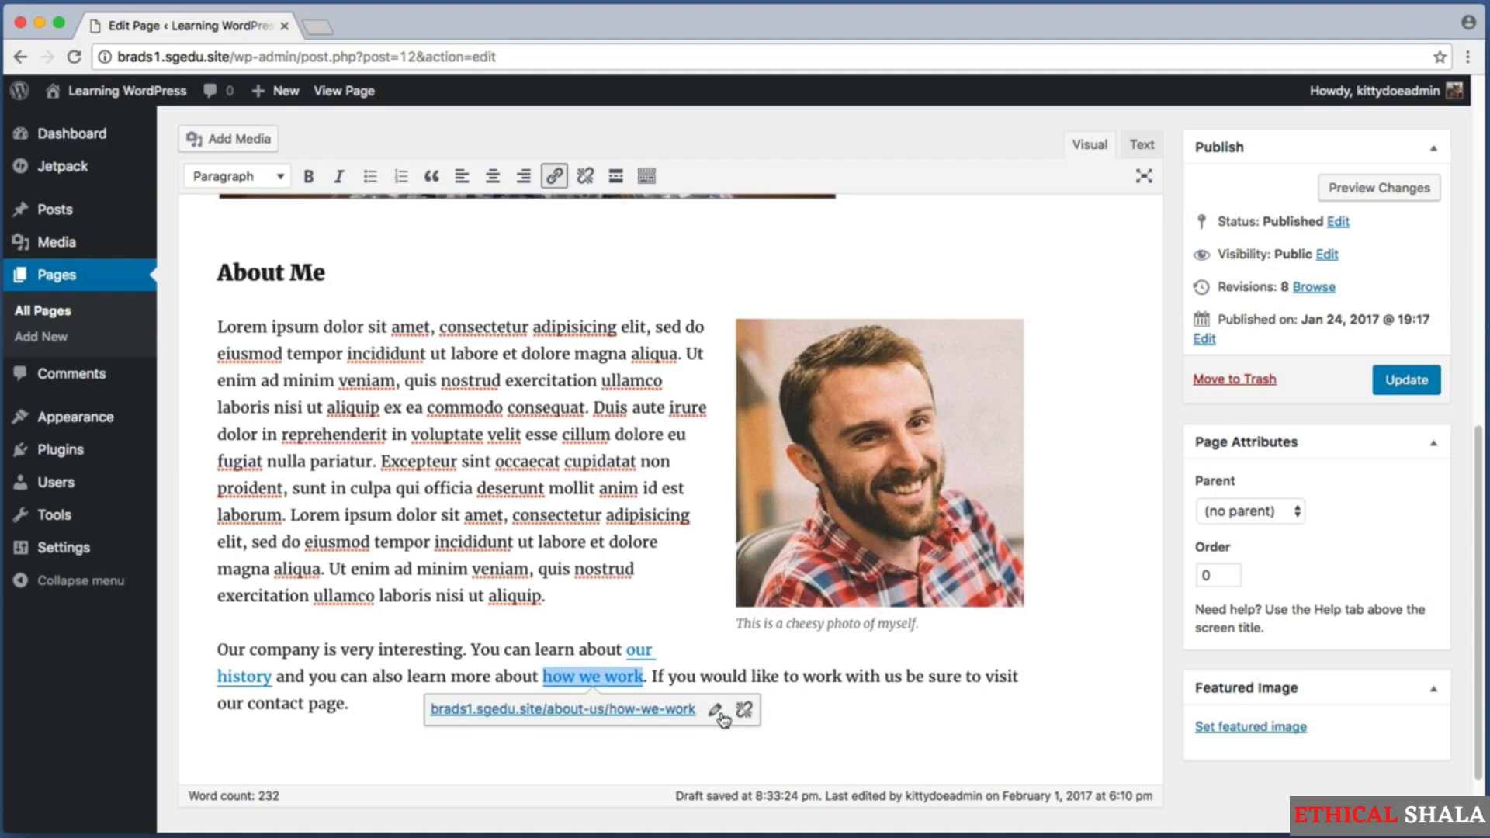
{"action": "left_click", "coordinate": [628, 614]}
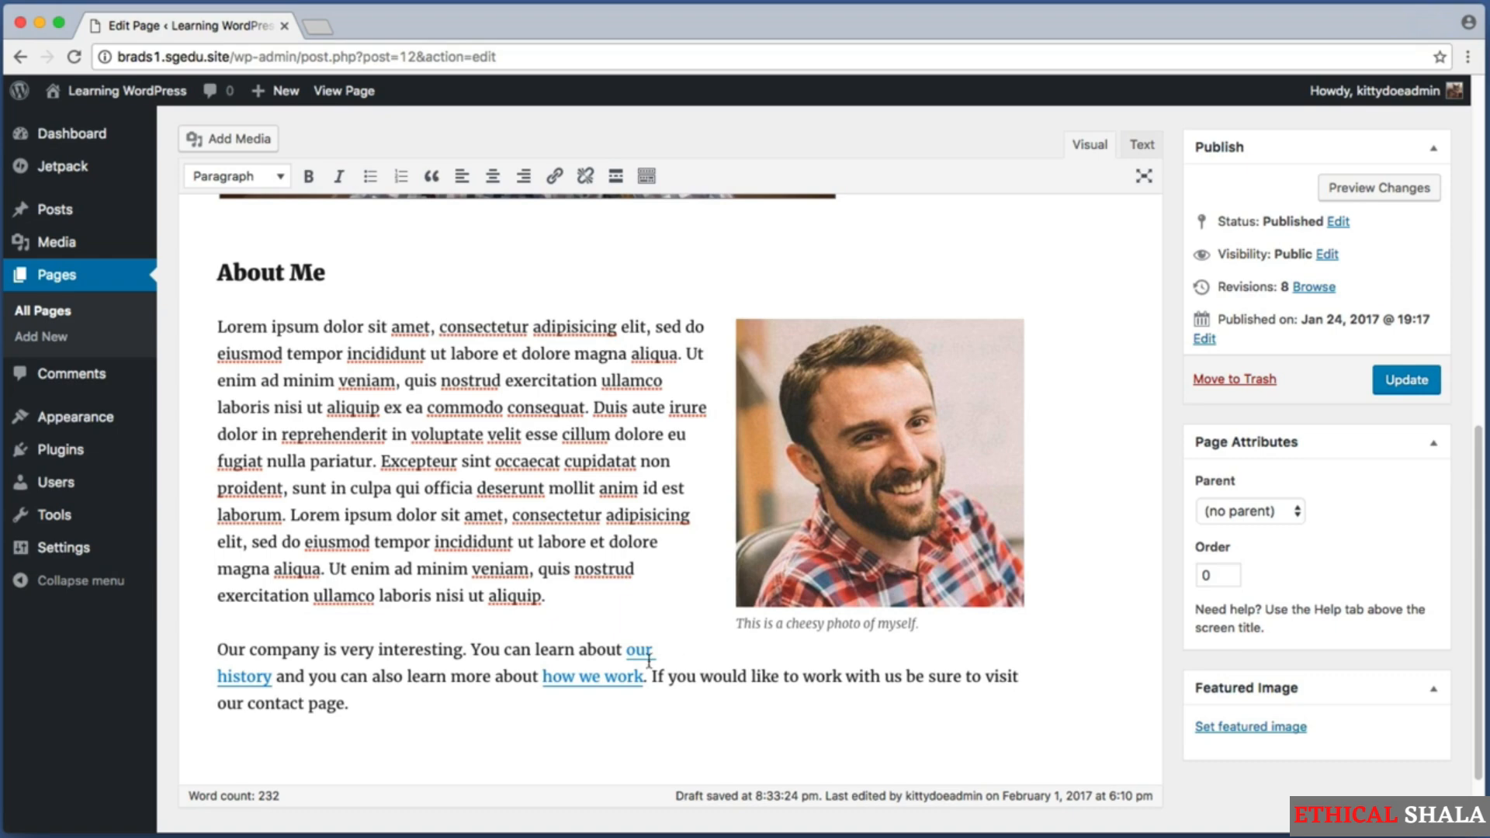
Link the words "contact page" at the end of the new paragraph to the existing Contact Us page.
{"action": "left_click_drag", "start_coordinate": [249, 703], "coordinate": [342, 703]}
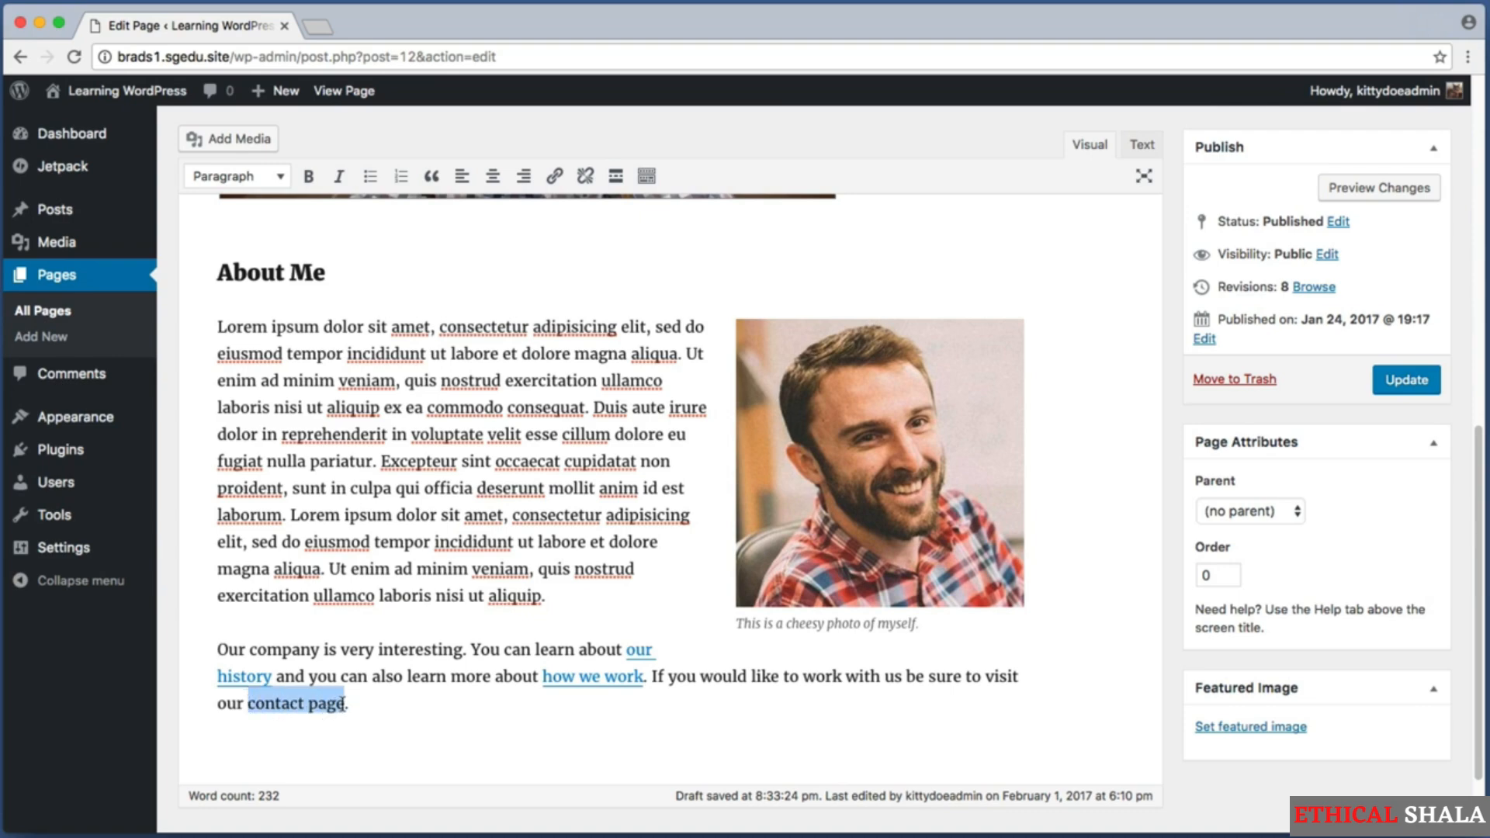
{"action": "left_click", "coordinate": [341, 703]}
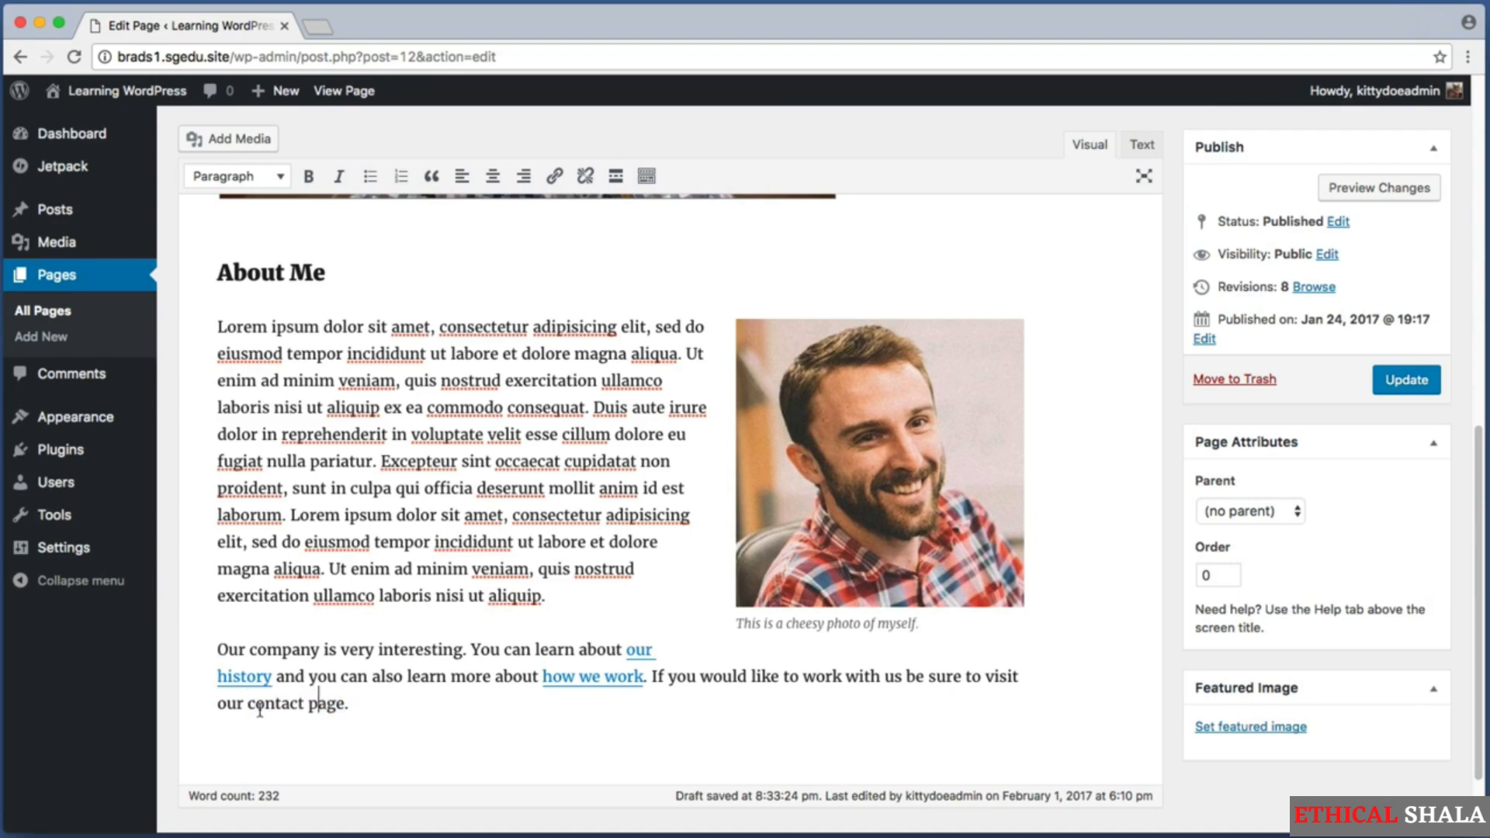
{"action": "left_click_drag", "start_coordinate": [249, 703], "coordinate": [341, 703]}
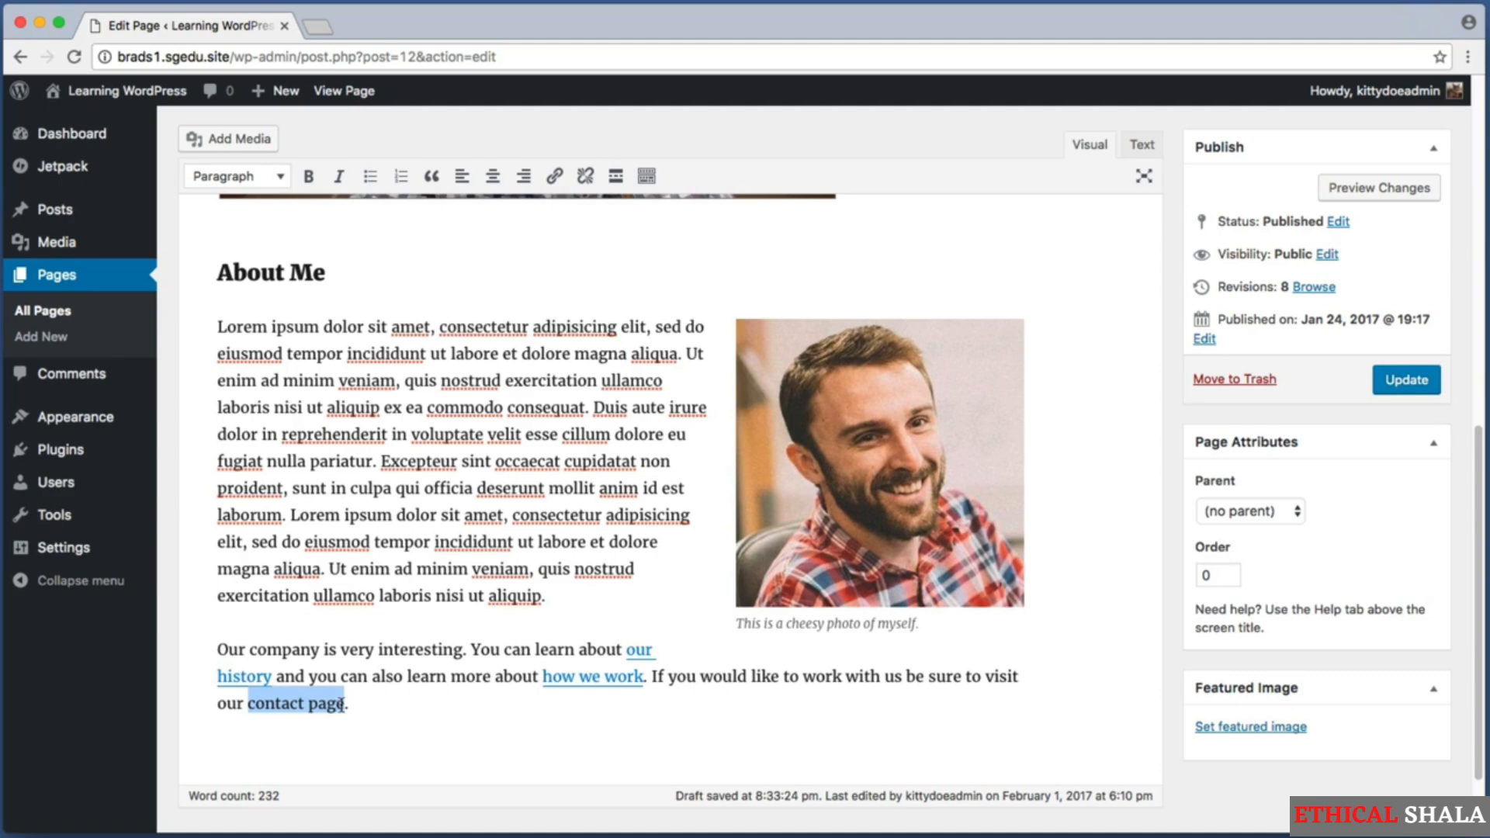
{"action": "left_click", "coordinate": [553, 177]}
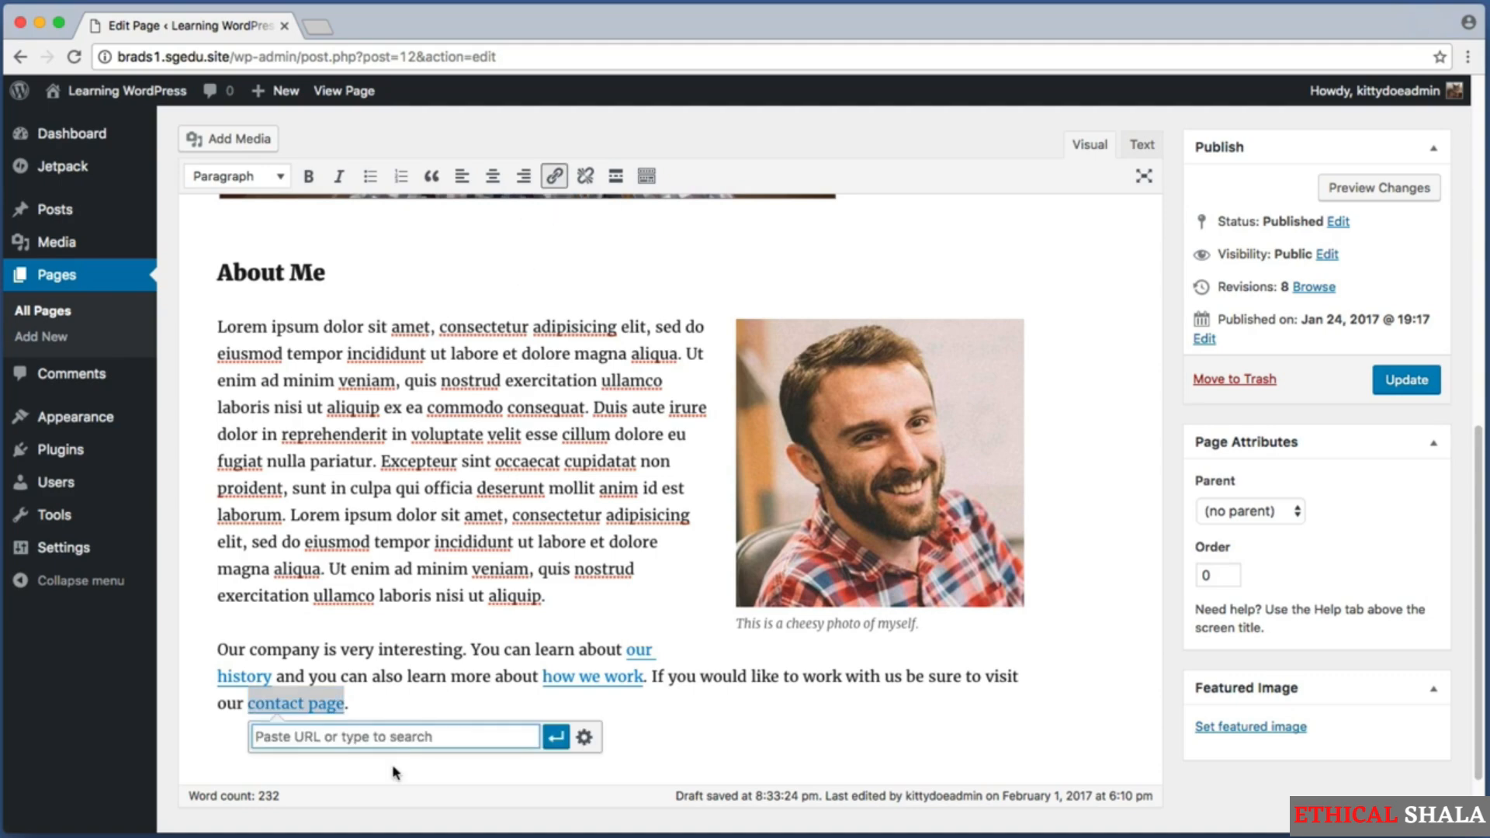
{"action": "type", "text": "con"}
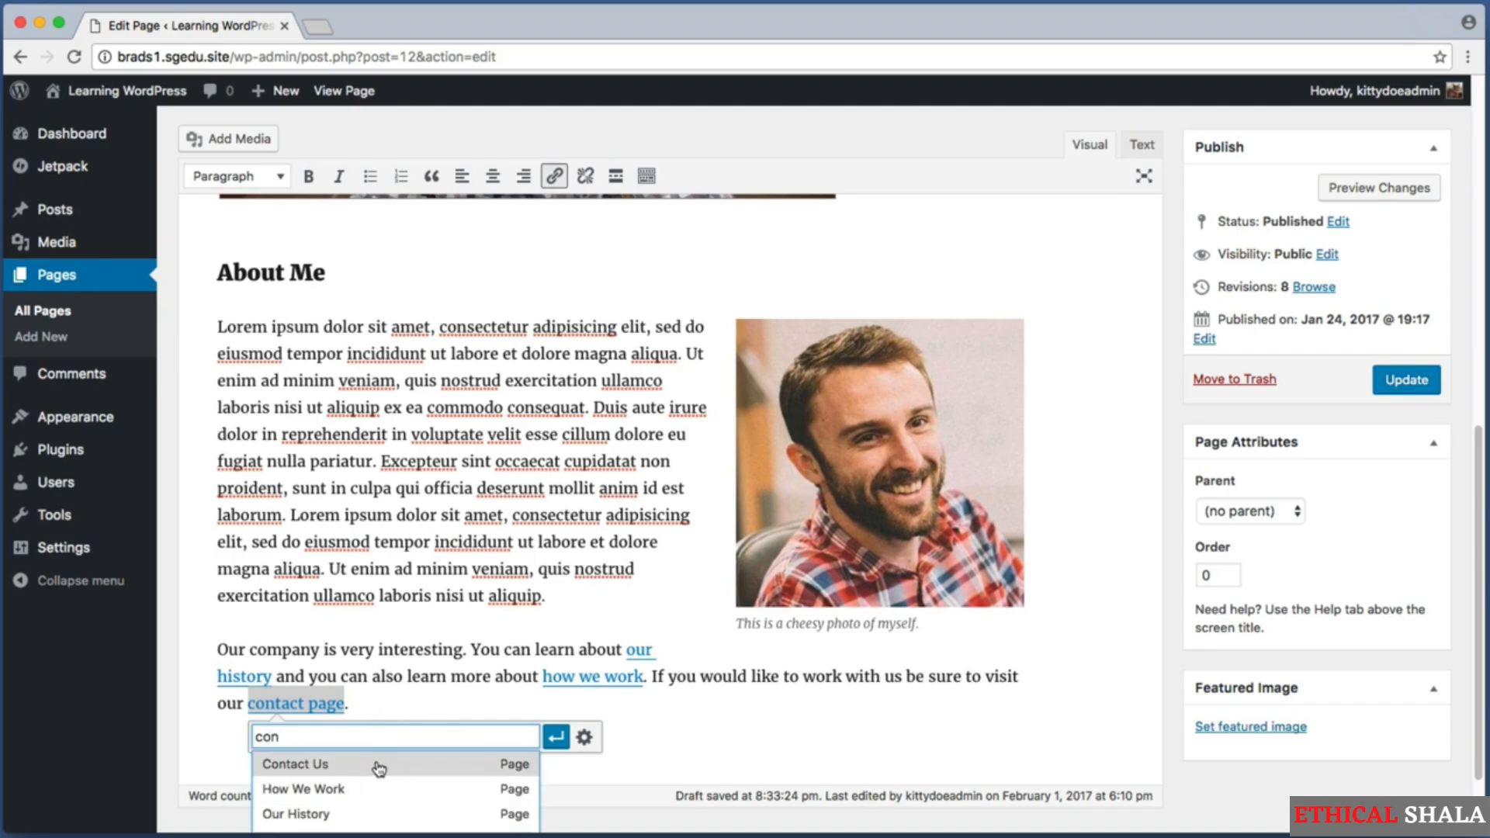
{"action": "left_click", "coordinate": [323, 767]}
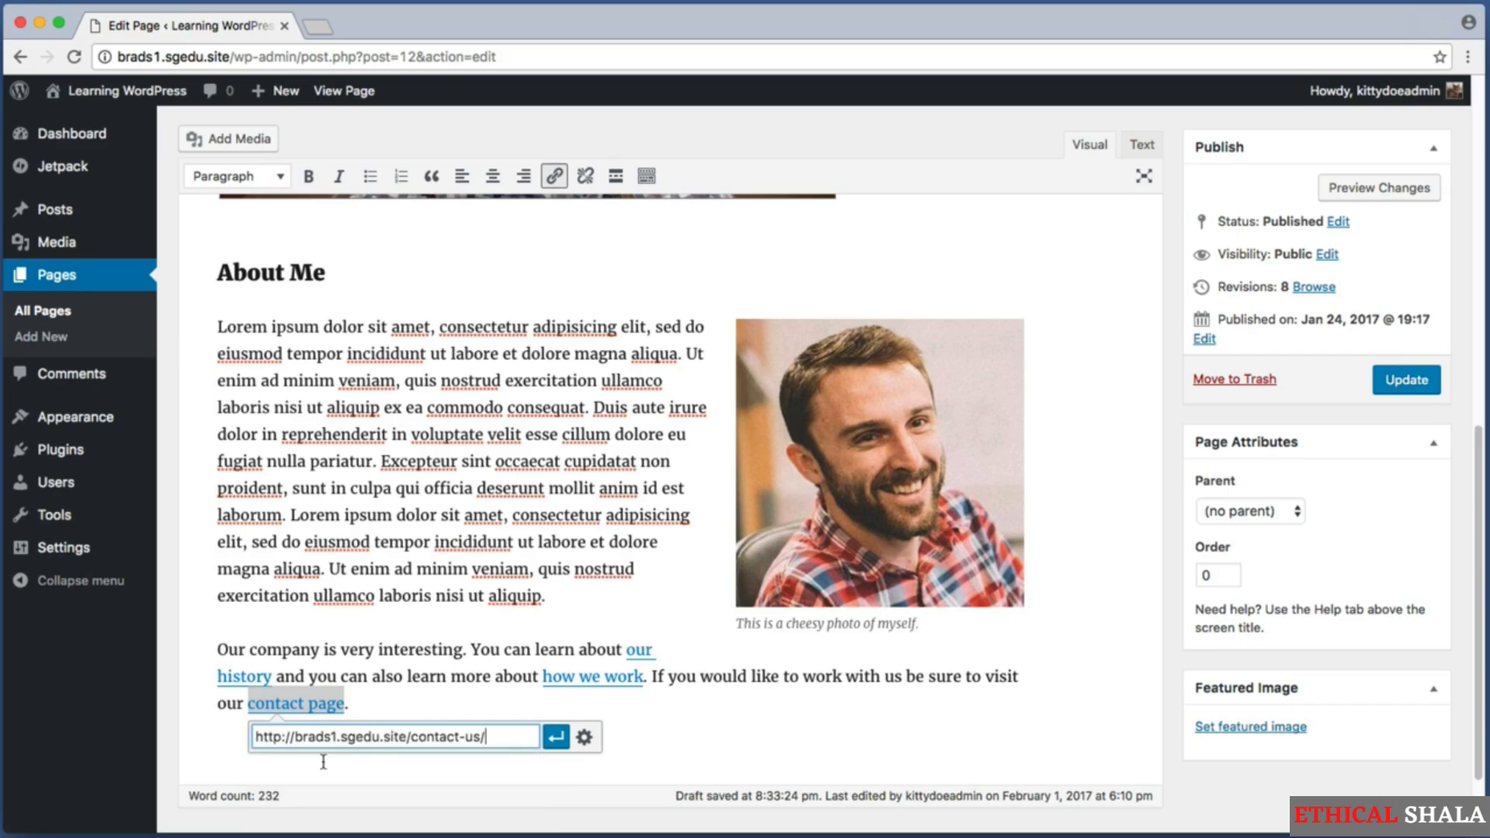
{"action": "left_click", "coordinate": [556, 736]}
{"action": "left_click", "coordinate": [466, 676]}
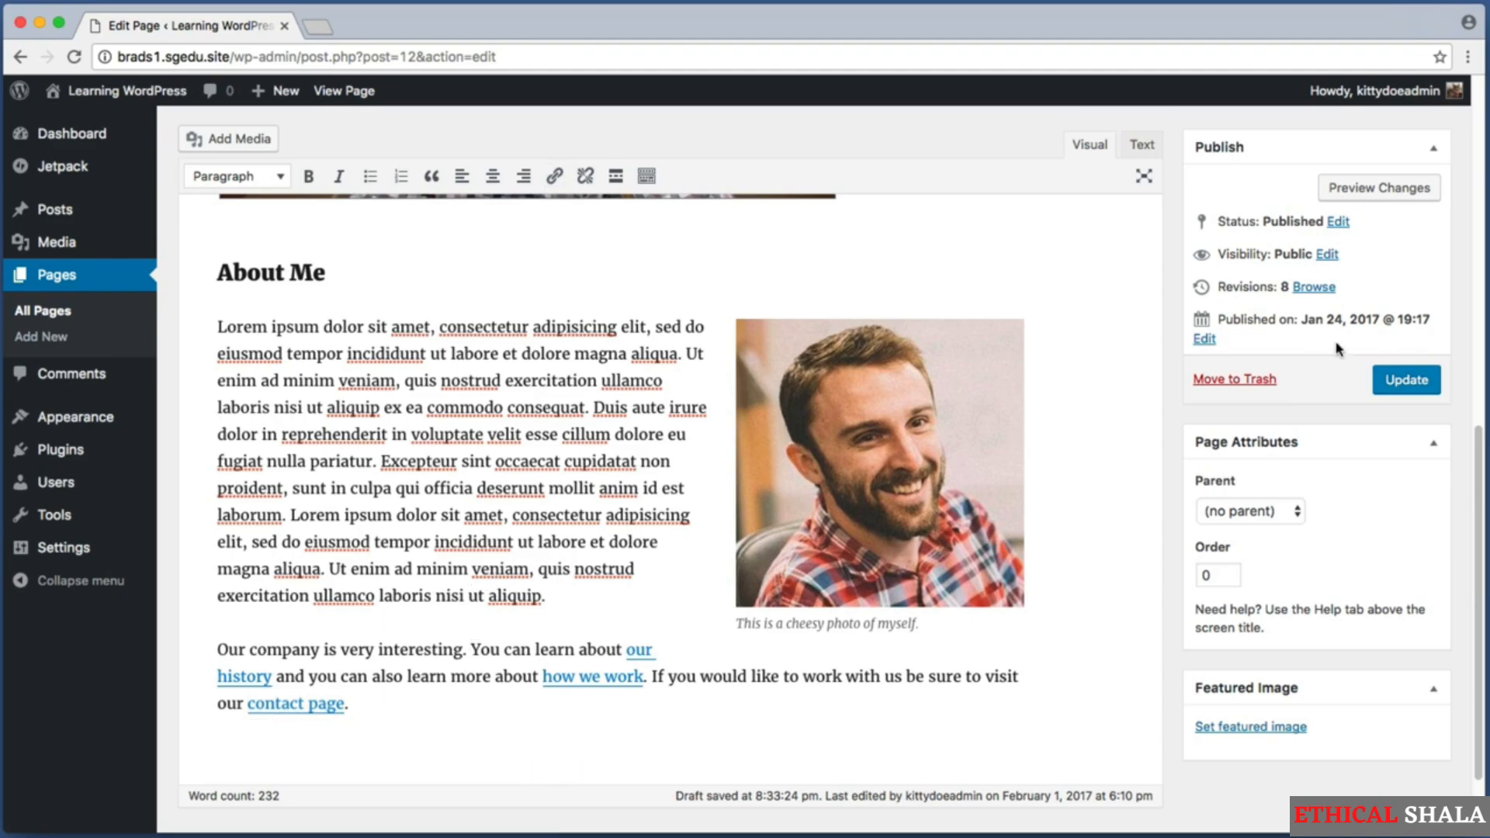
Update the published About Us page with the new linked paragraph.
{"action": "left_click_drag", "start_coordinate": [1356, 349], "coordinate": [1446, 419]}
{"action": "left_click", "coordinate": [1414, 388]}
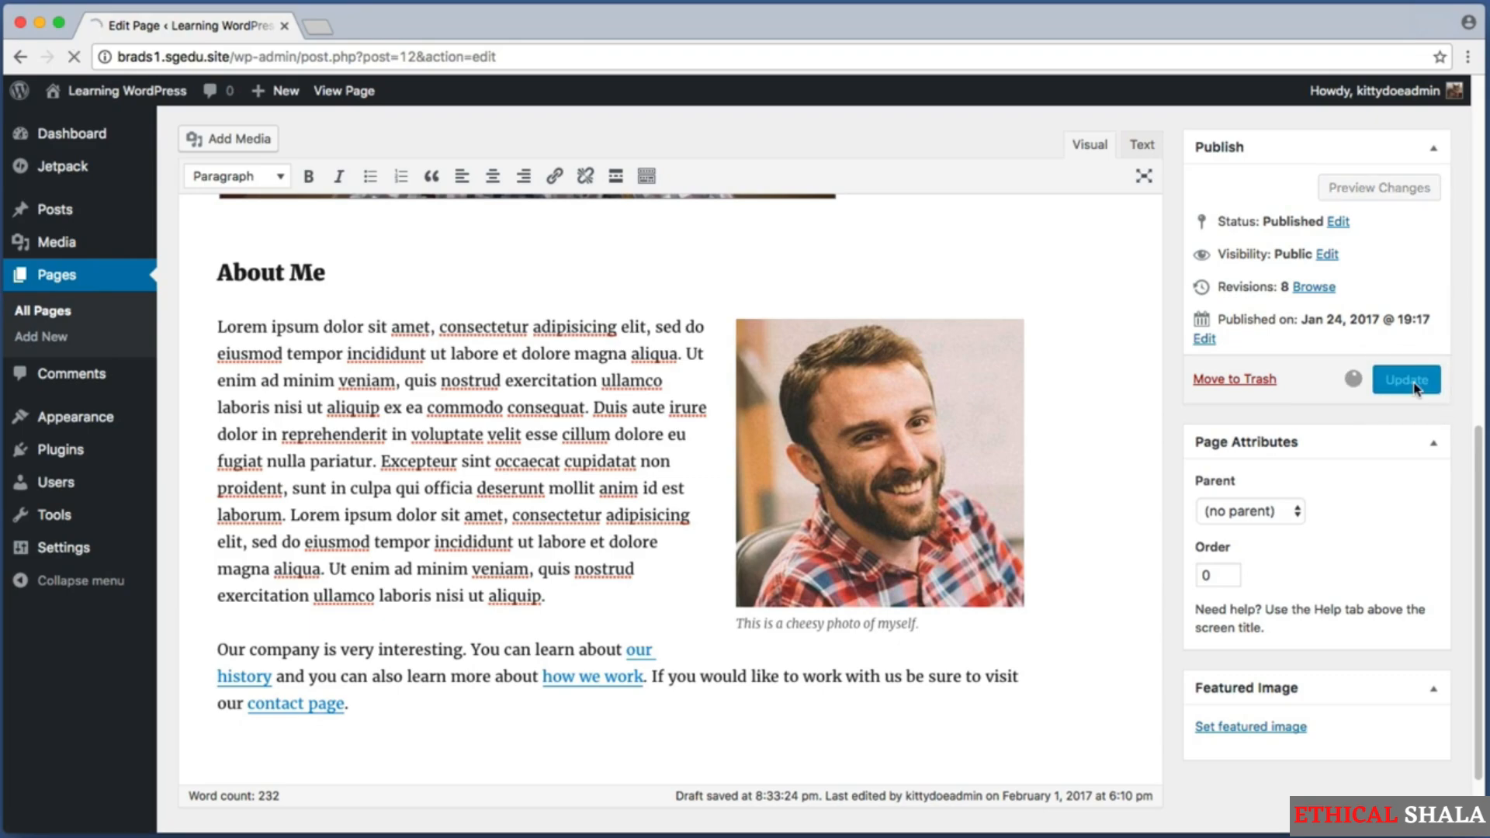
{"action": "key", "text": "super+shift+4"}
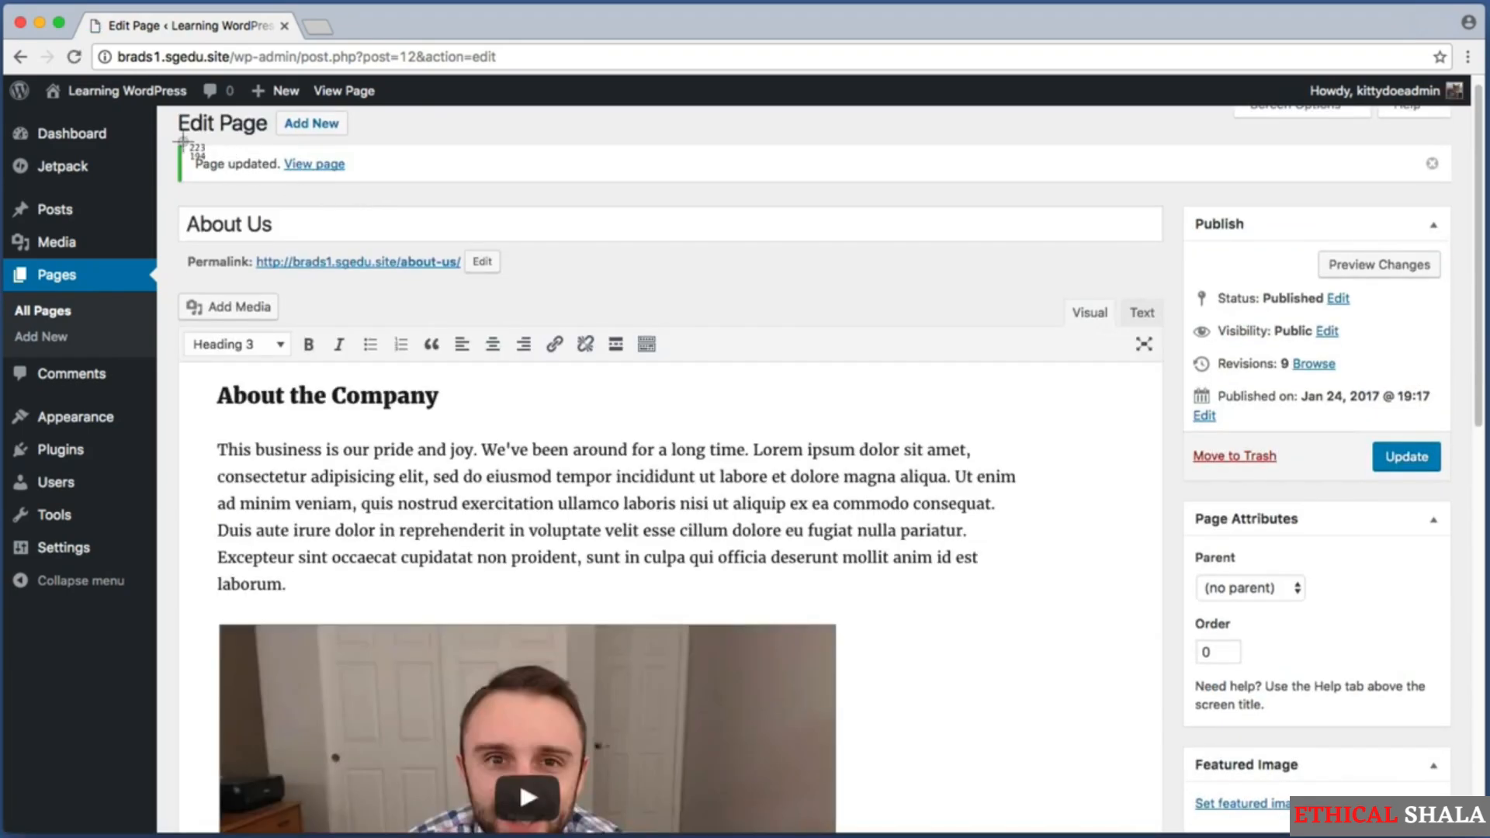
View the published About Us page and test the "our history" link in its last paragraph.
{"action": "left_click_drag", "start_coordinate": [177, 143], "coordinate": [416, 193]}
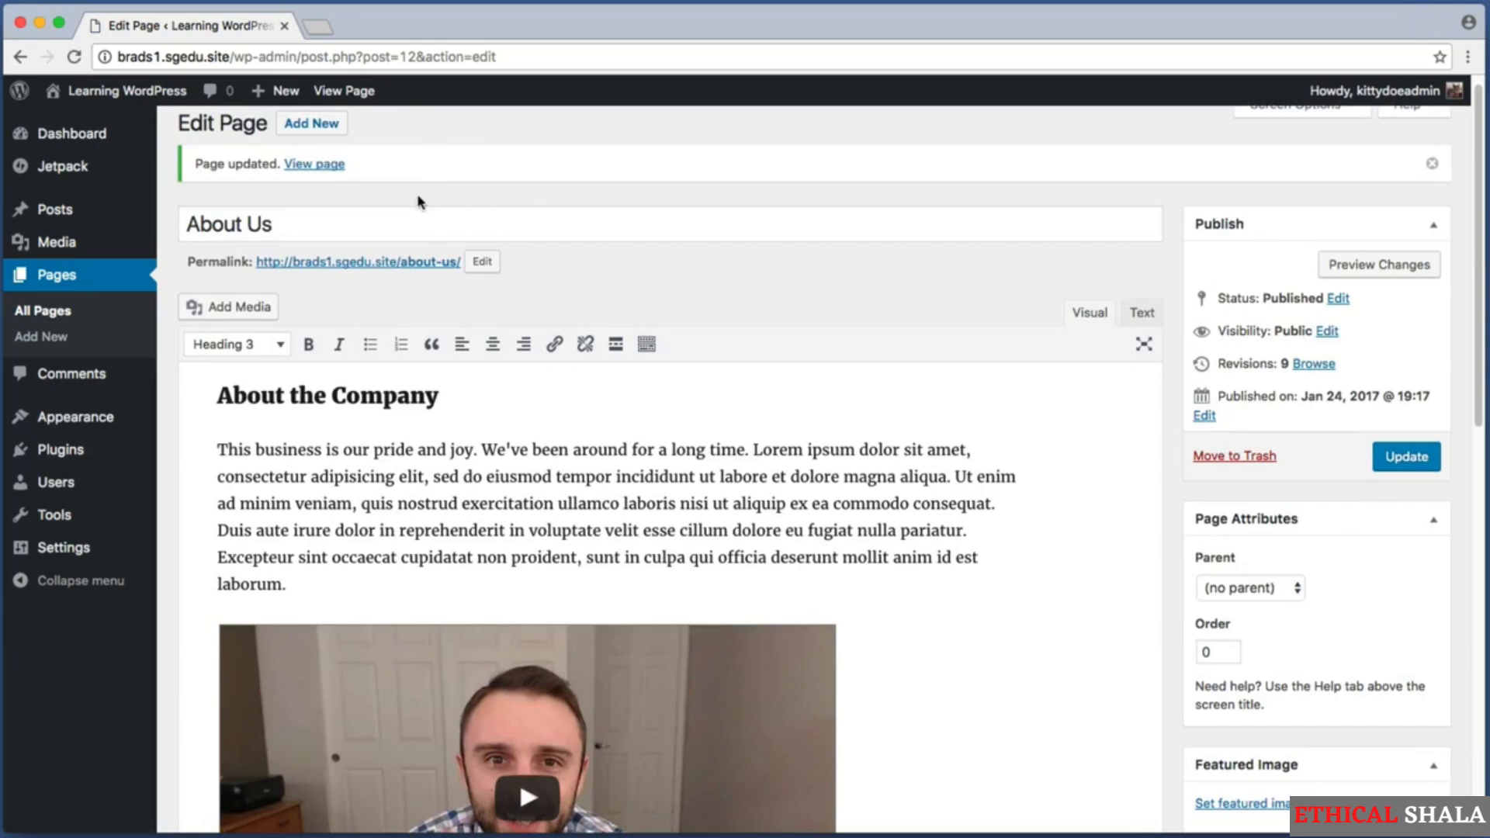
{"action": "left_click", "coordinate": [314, 166]}
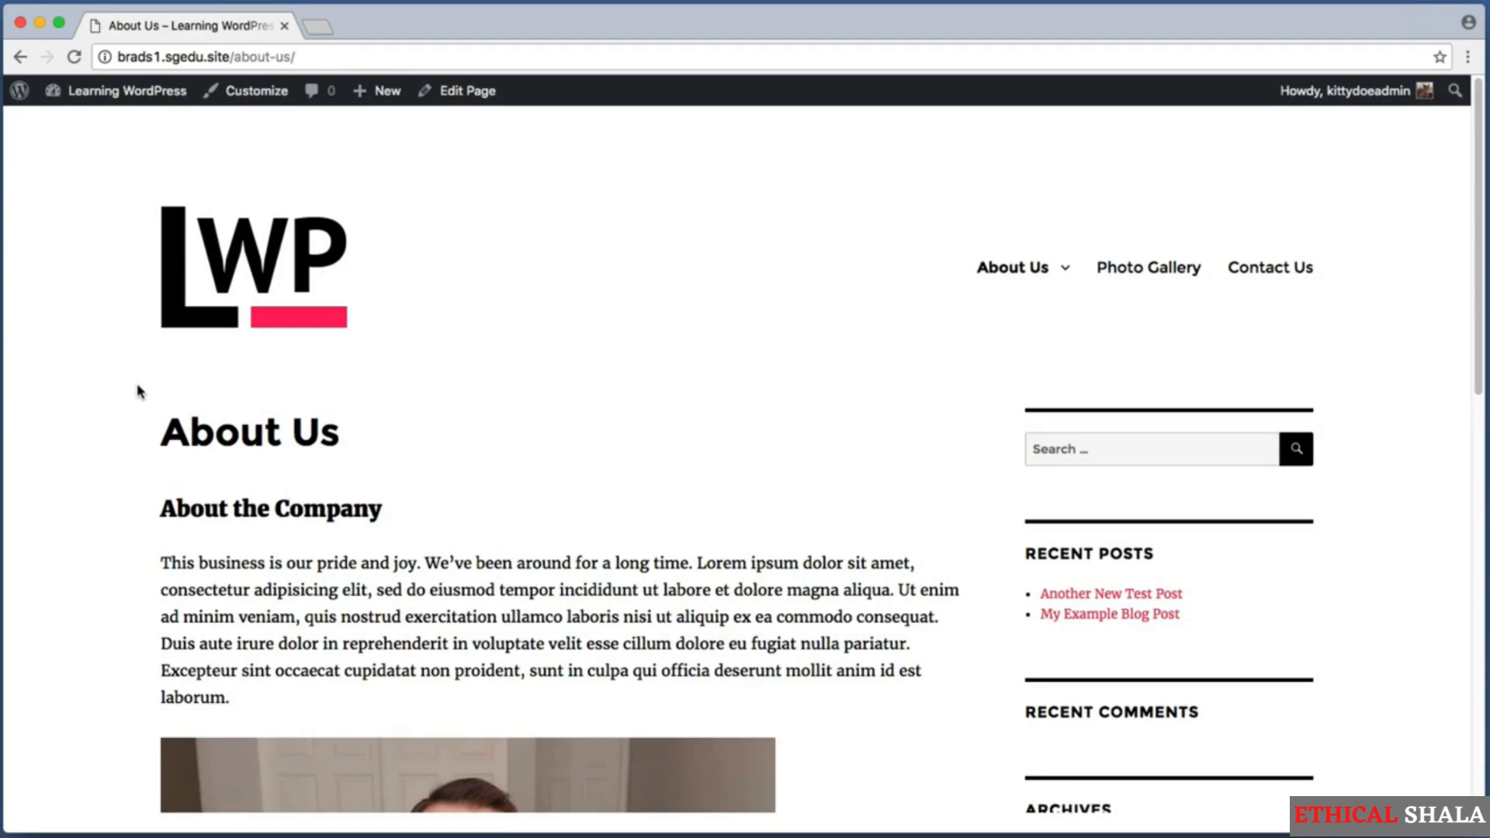
{"action": "scroll", "coordinate": [140, 402], "scroll_direction": "down", "scroll_amount": 10}
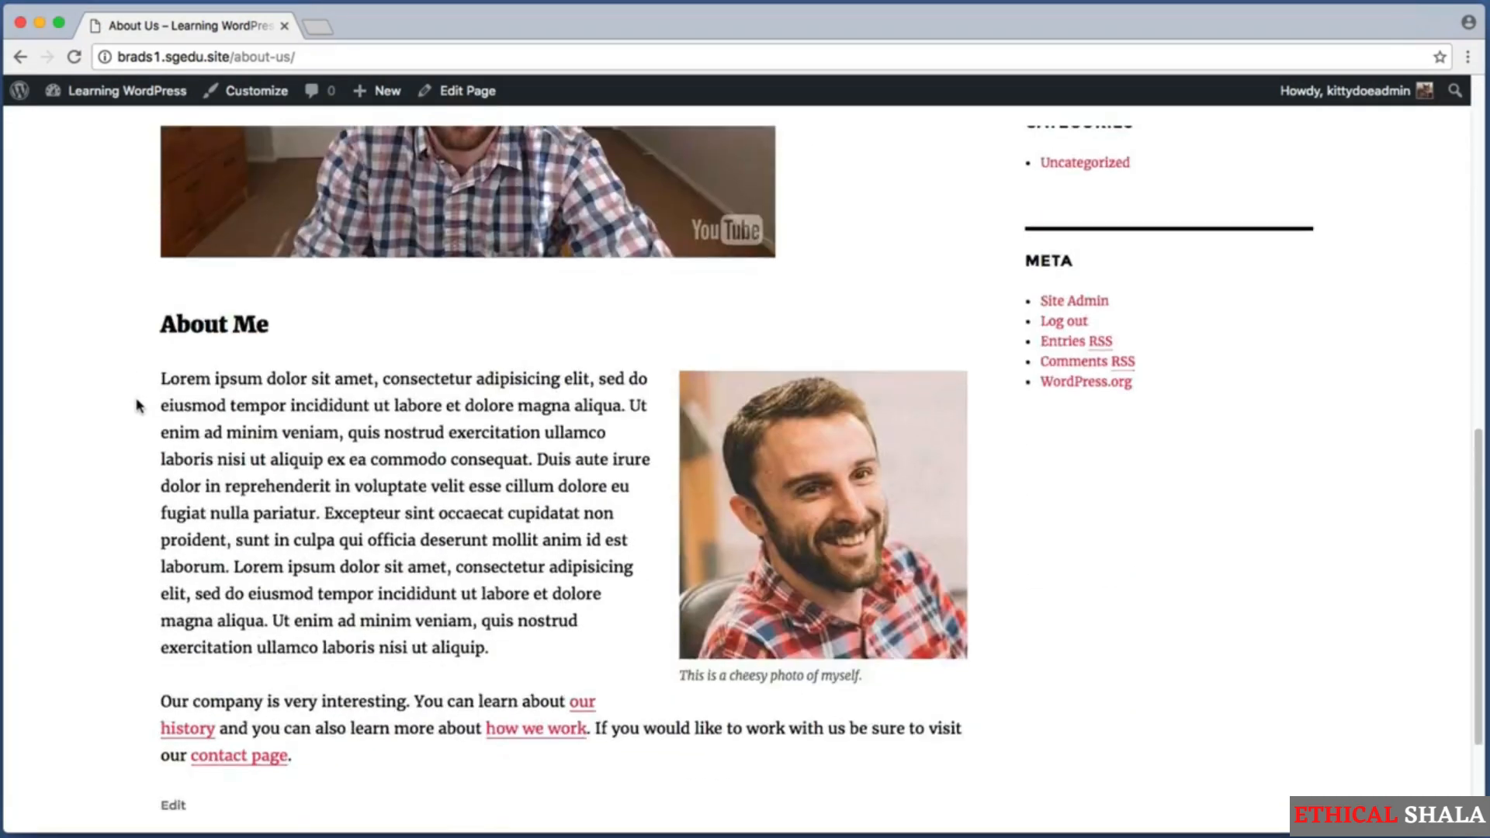
{"action": "scroll", "coordinate": [138, 405], "scroll_direction": "down", "scroll_amount": 1}
{"action": "key", "text": "super+shift+4"}
{"action": "left_click_drag", "start_coordinate": [135, 590], "coordinate": [1099, 710]}
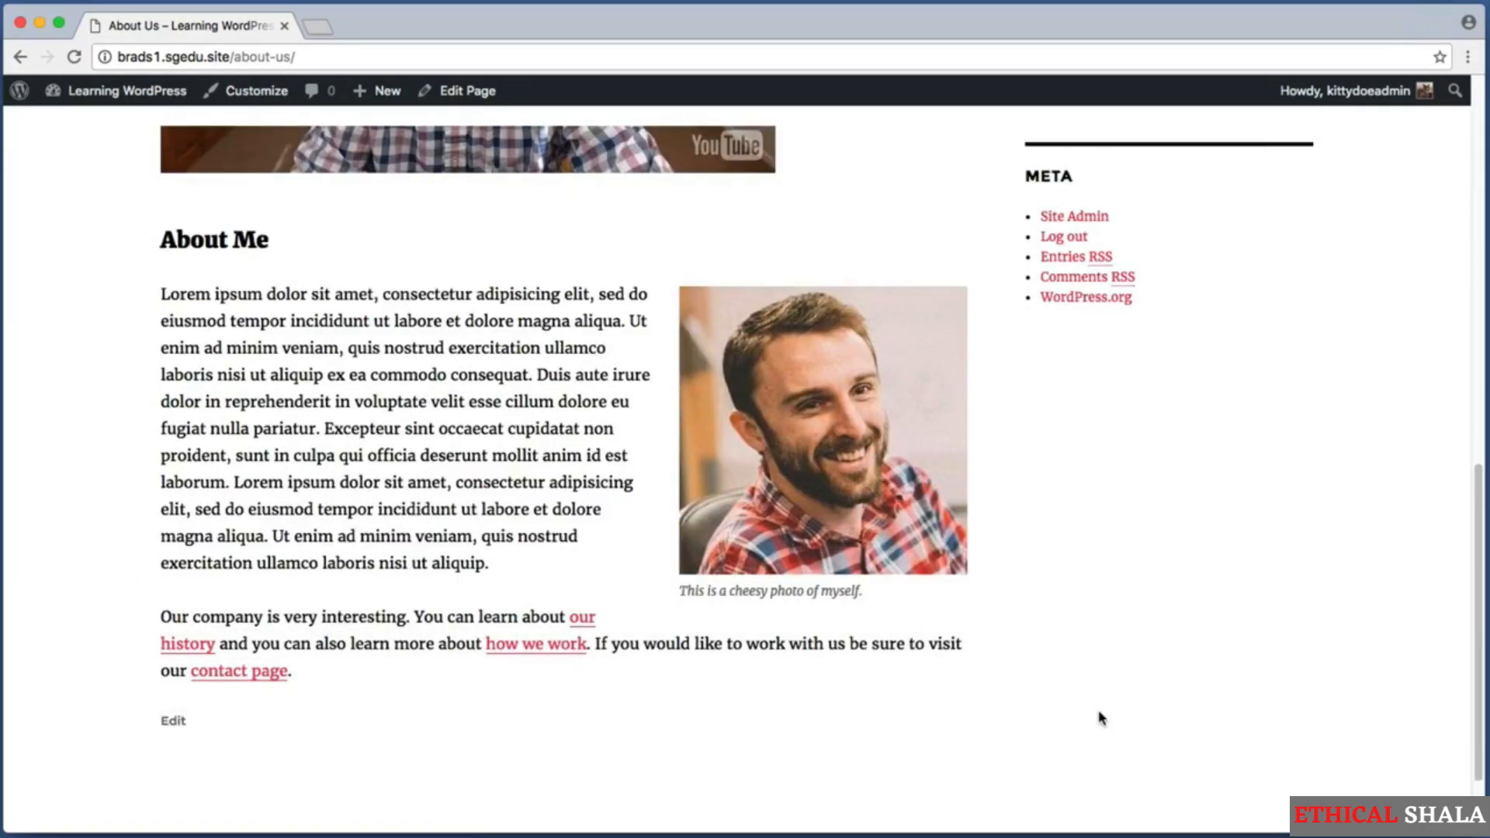
{"action": "left_click", "coordinate": [588, 619]}
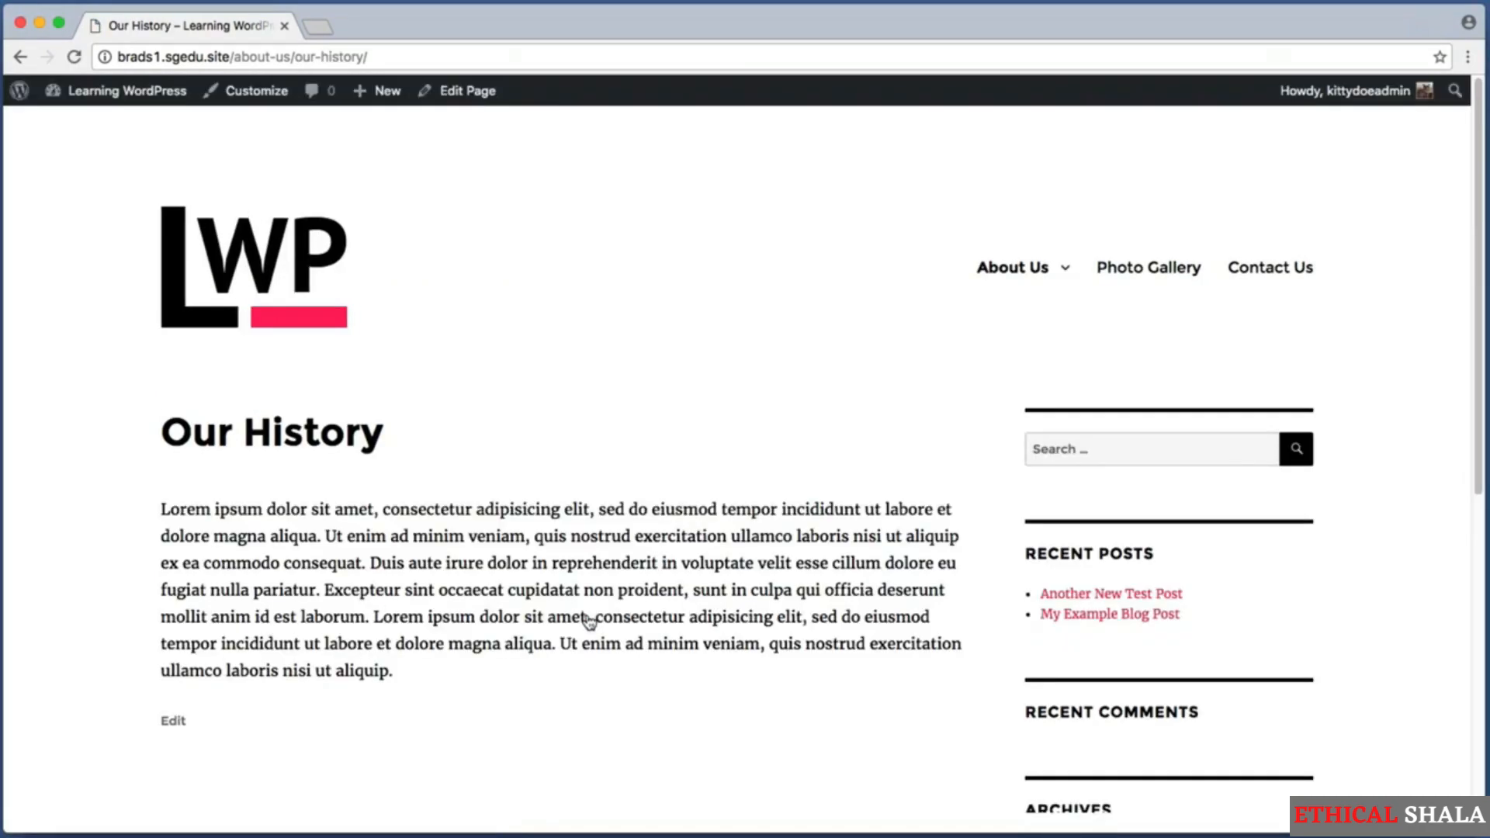
Return to the live About Us page and test the "how we work" link in its last paragraph.
{"action": "left_click", "coordinate": [1006, 281]}
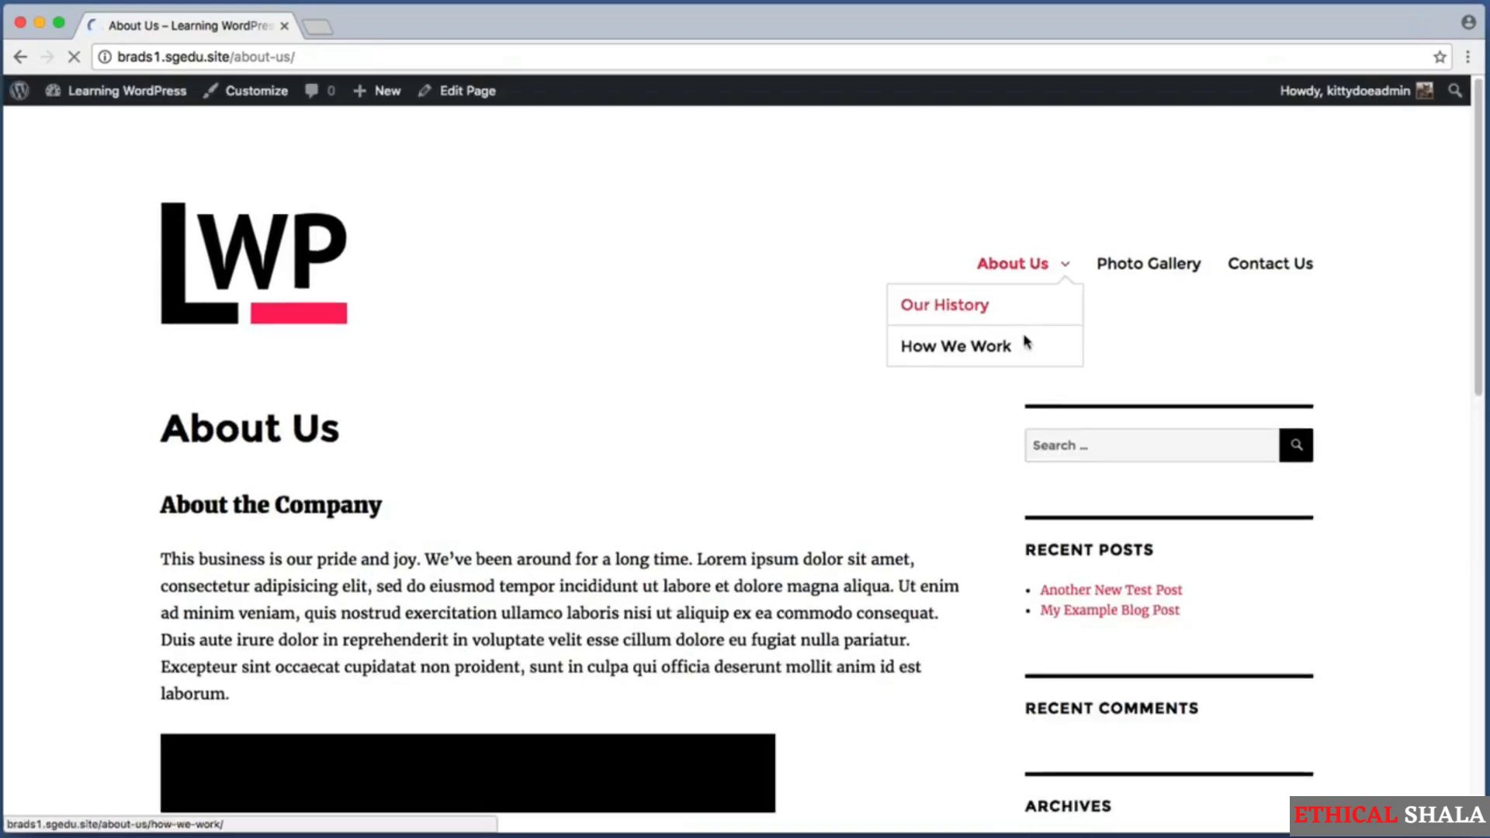
{"action": "scroll", "coordinate": [970, 372], "scroll_direction": "down", "scroll_amount": 10}
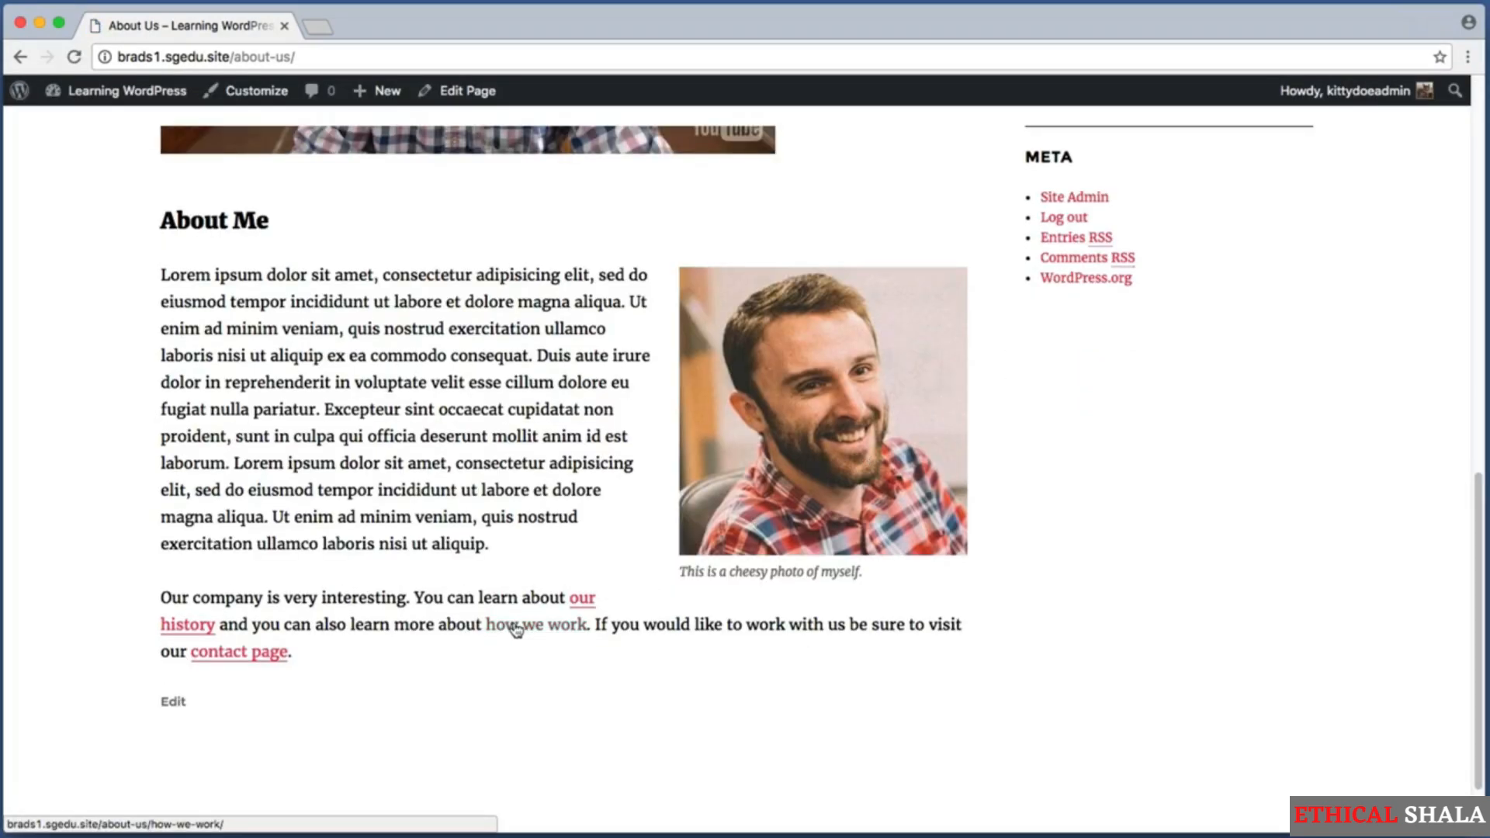
{"action": "left_click", "coordinate": [516, 630]}
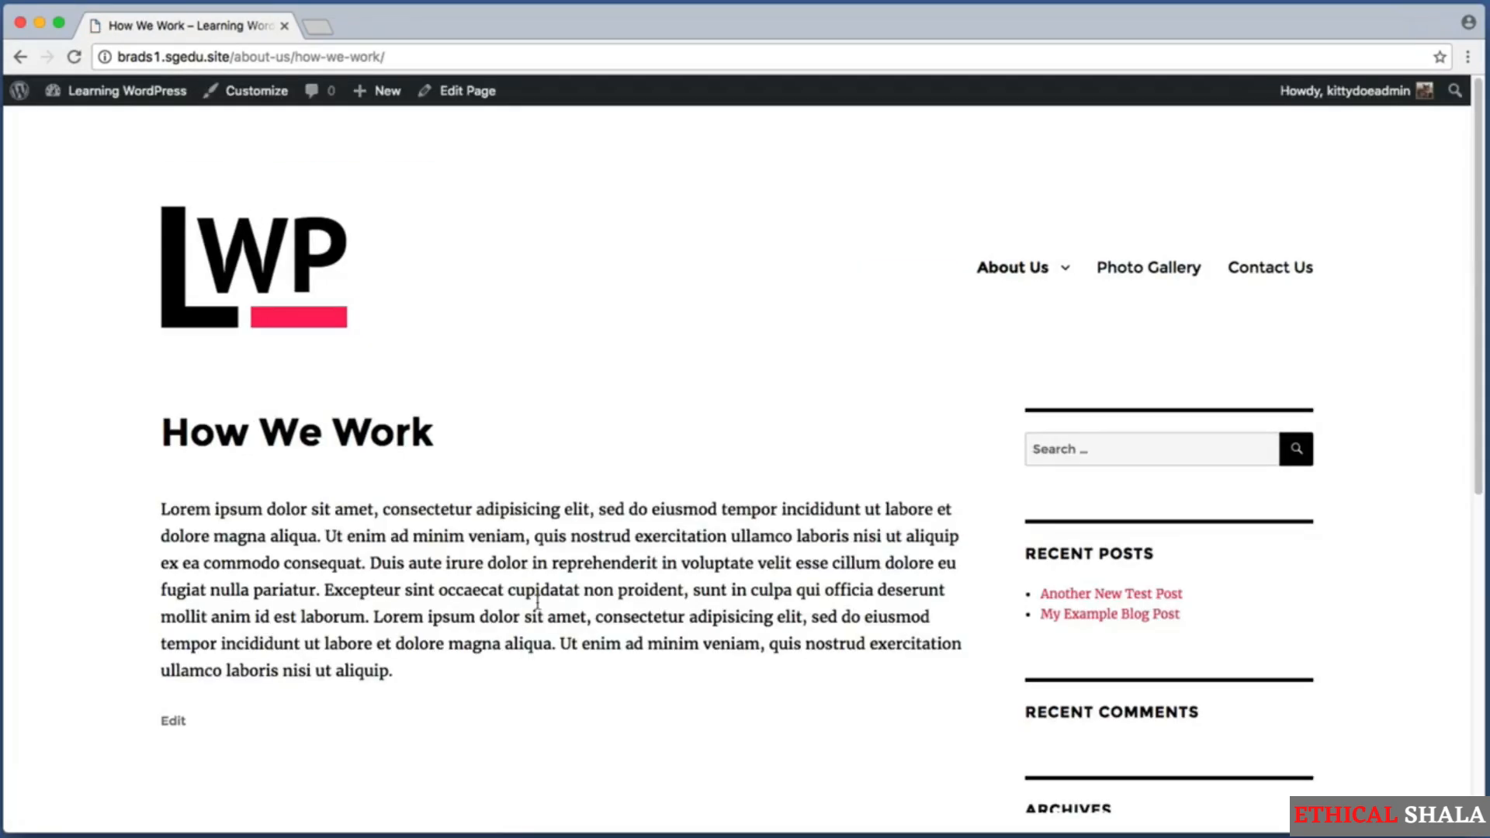
Go back to the live About Us page and test the "contact page" link closing its last paragraph.
{"action": "left_click", "coordinate": [995, 269]}
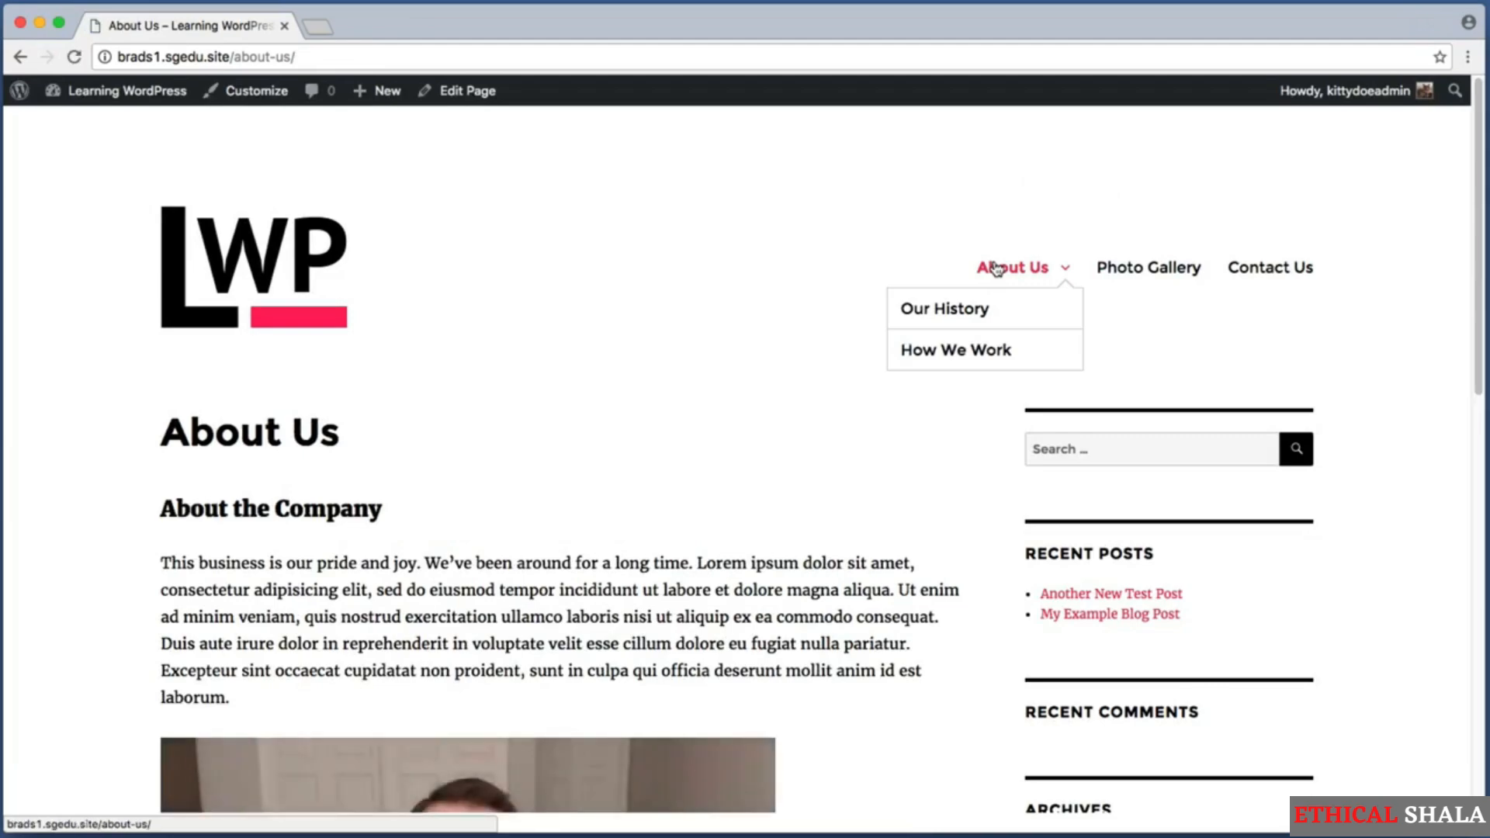
{"action": "scroll", "coordinate": [997, 269], "scroll_direction": "down", "scroll_amount": 10}
{"action": "scroll", "coordinate": [996, 269], "scroll_direction": "down", "scroll_amount": 2}
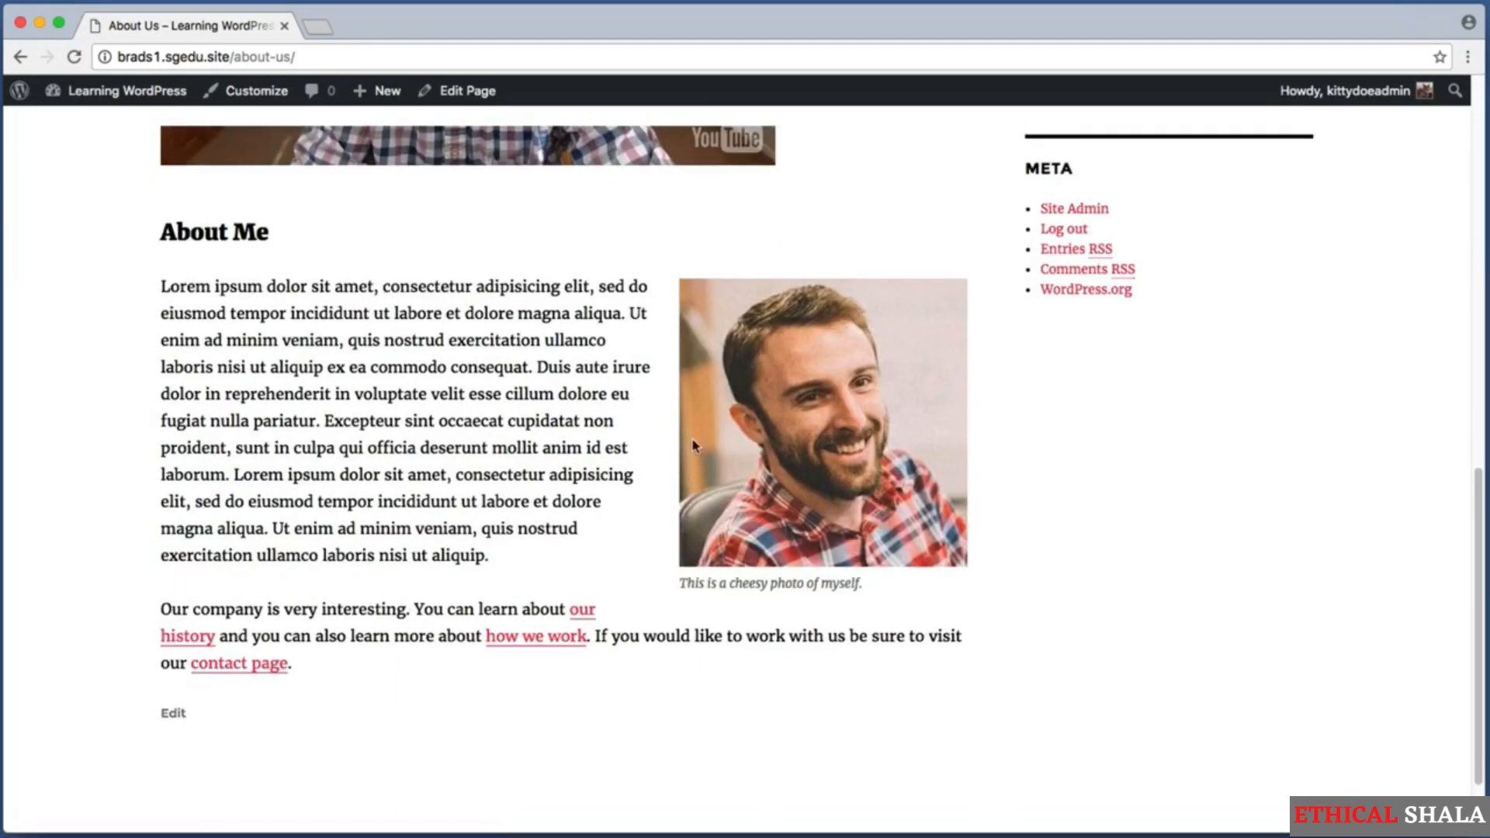
{"action": "left_click", "coordinate": [208, 665]}
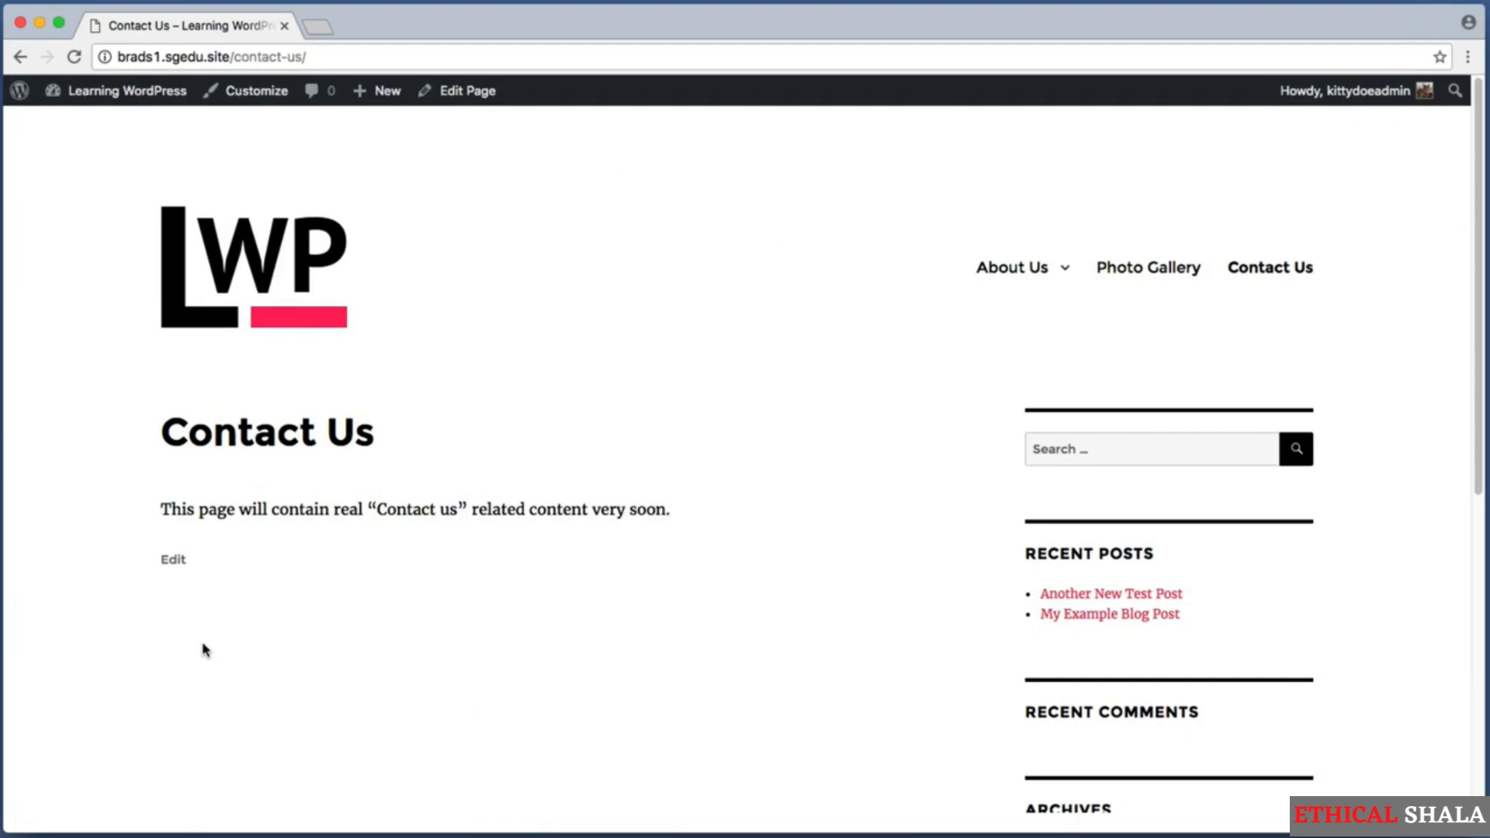
{"action": "mouse_move", "coordinate": [1008, 263]}
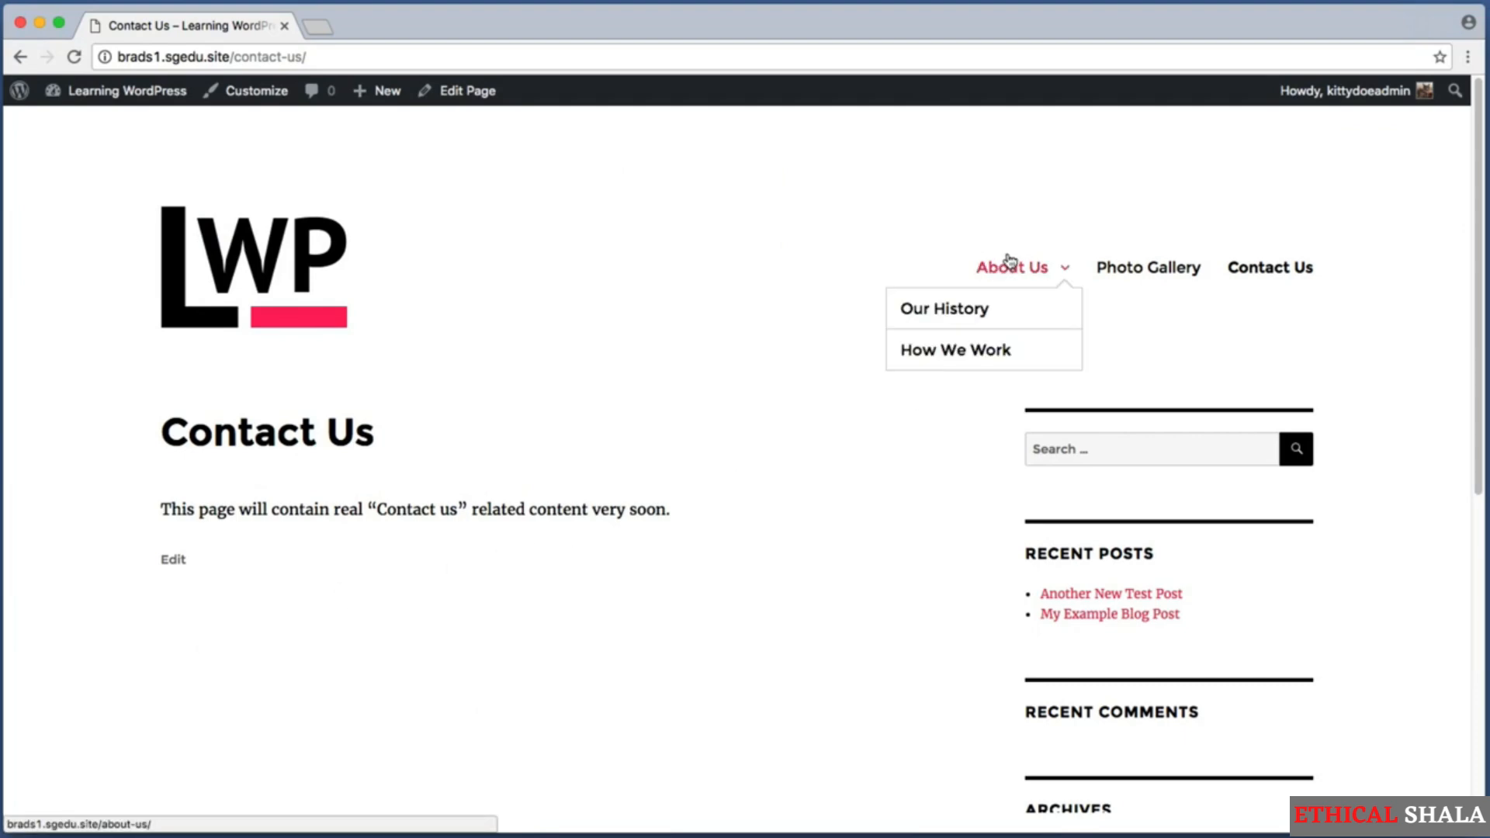